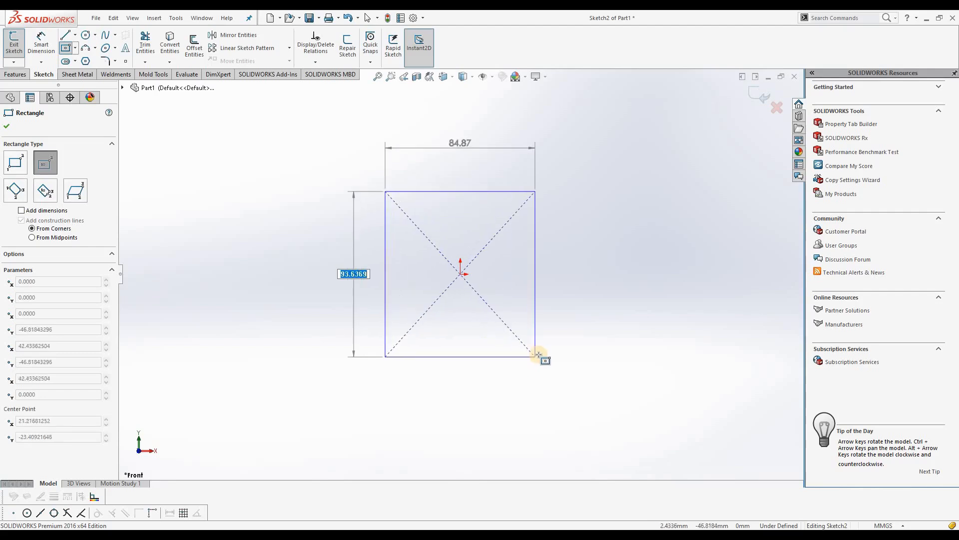
Size the centre rectangle at the origin to 150 mm high and 200 mm wide
text(150)
key(Return)
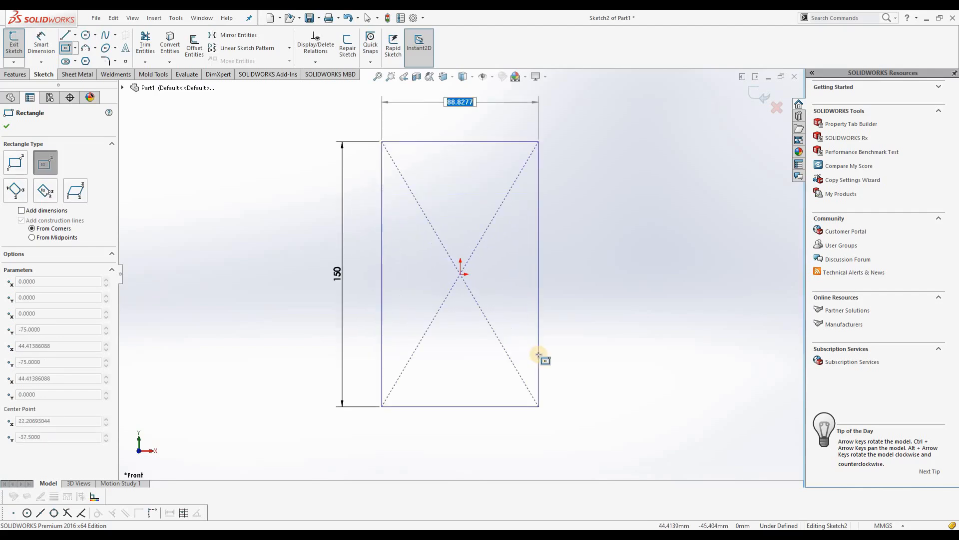
text(200)
key(Return)
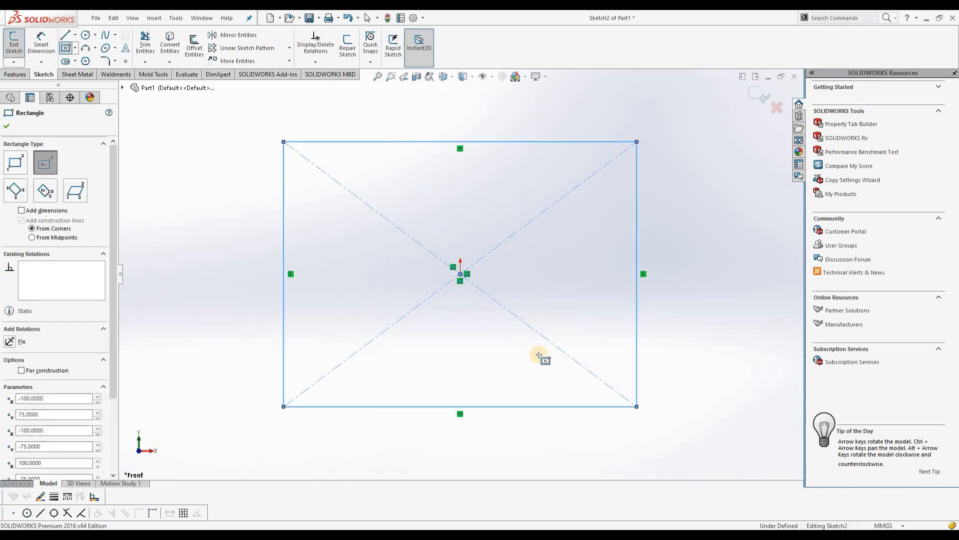
click(7, 126)
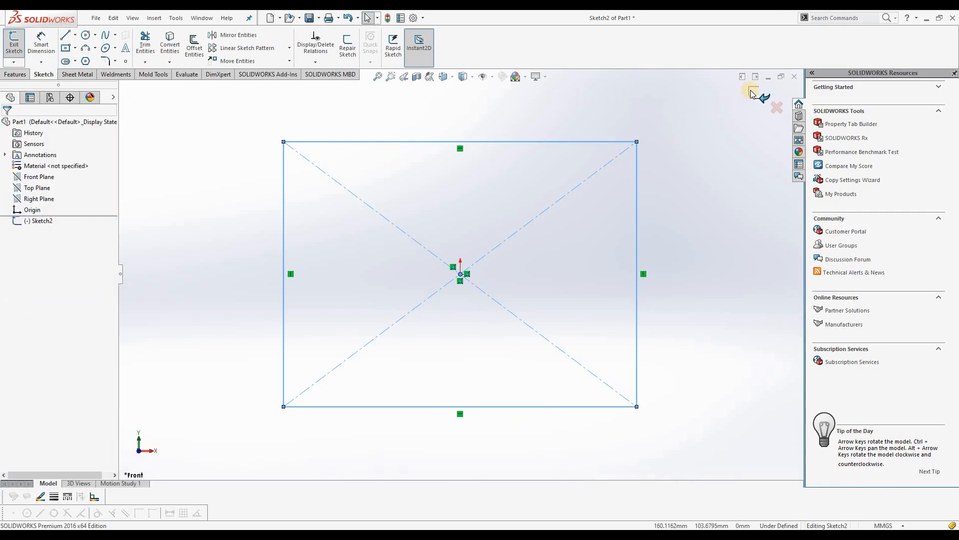
Extrude the rectangle sketch as a blind boss 100 mm deep
click(25, 74)
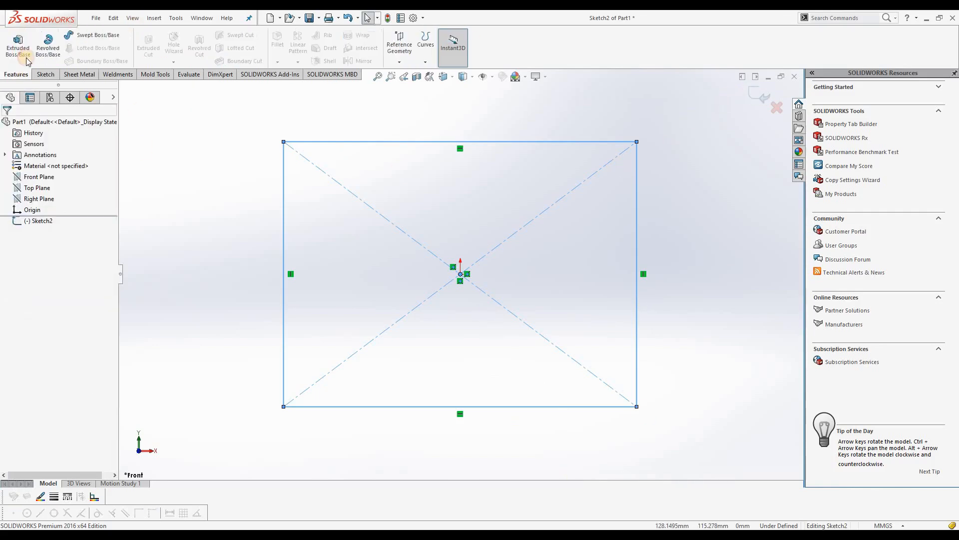
click(20, 48)
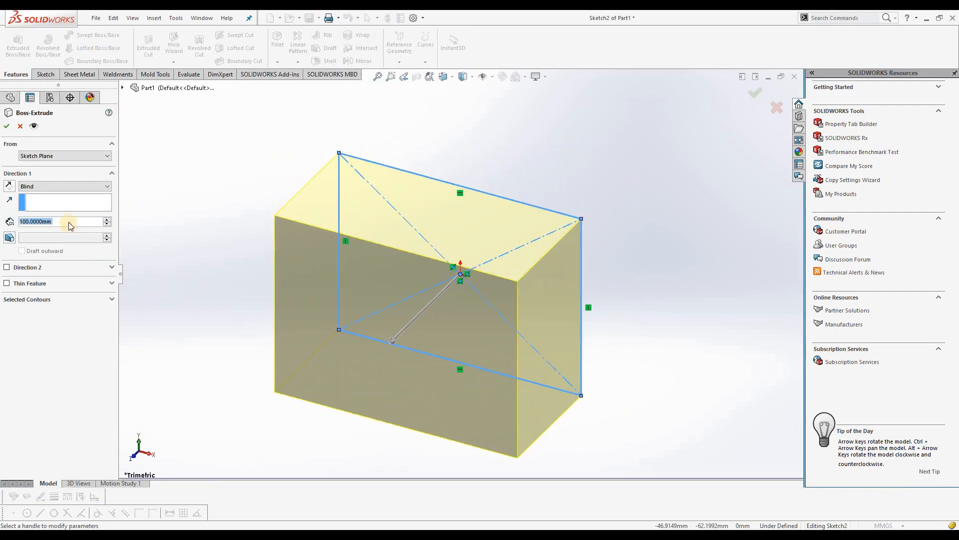
click(7, 126)
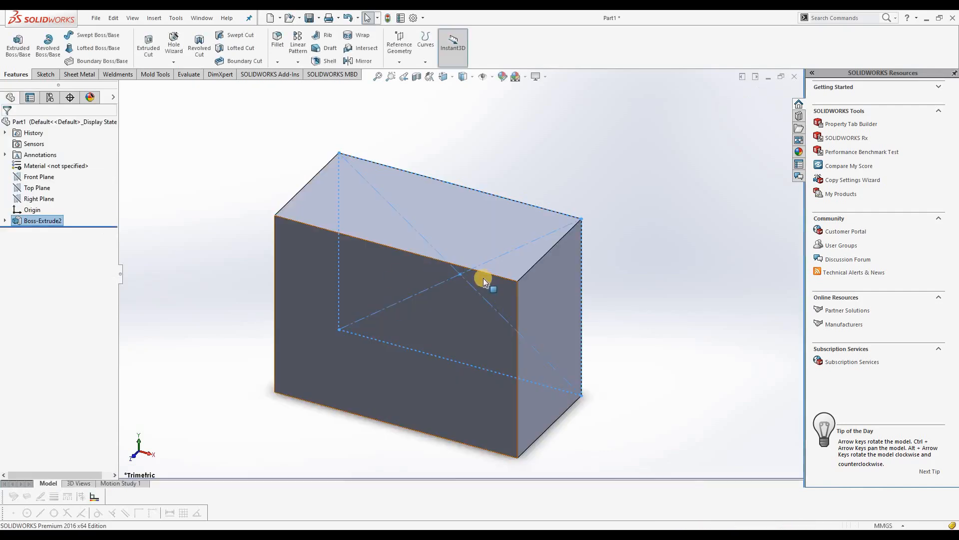
Set up a constant-size symmetric fillet with a 25 mm radius on one corner edge along the block's depth
middle_drag(466, 238, 452, 253)
click(452, 254)
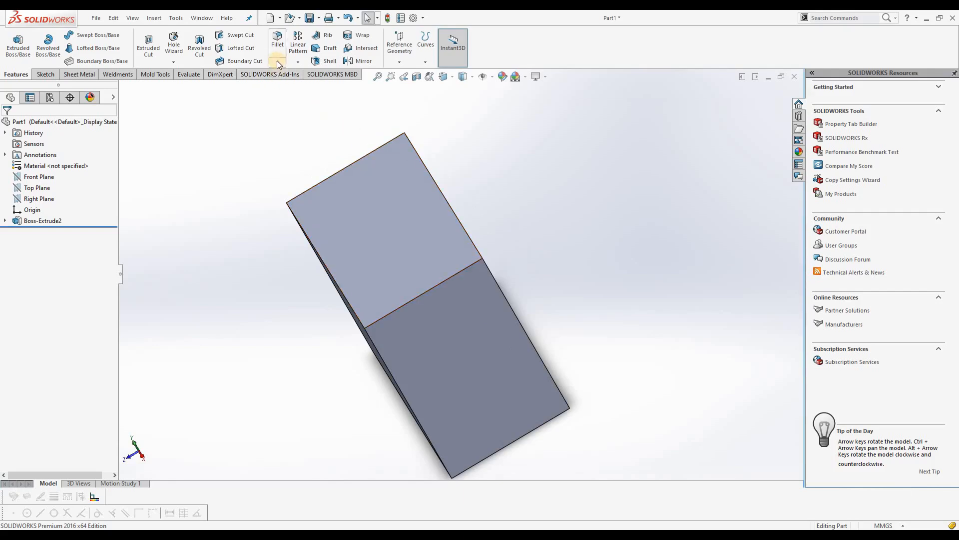
click(277, 62)
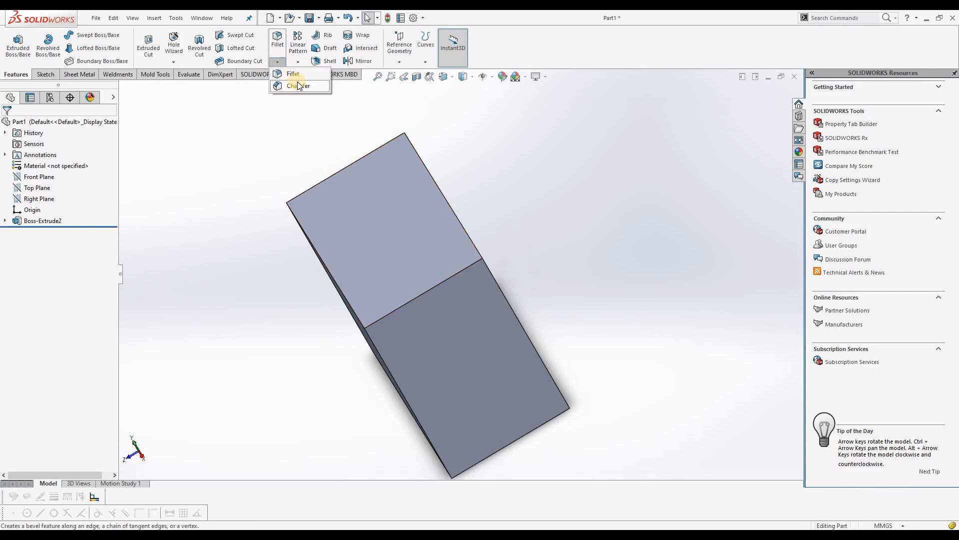
click(294, 74)
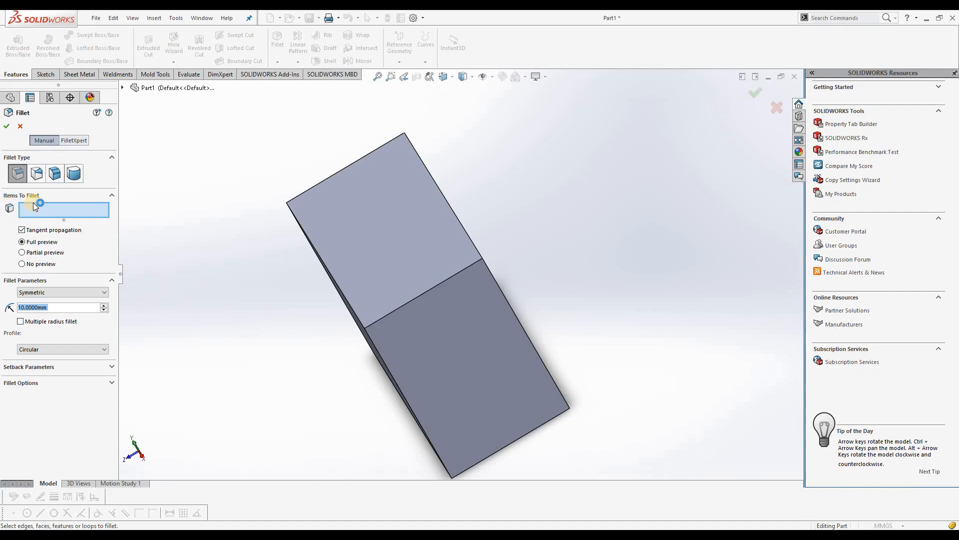
click(421, 296)
middle_drag(346, 310, 440, 333)
scroll(616, 321, down, 5)
scroll(575, 319, up, 1)
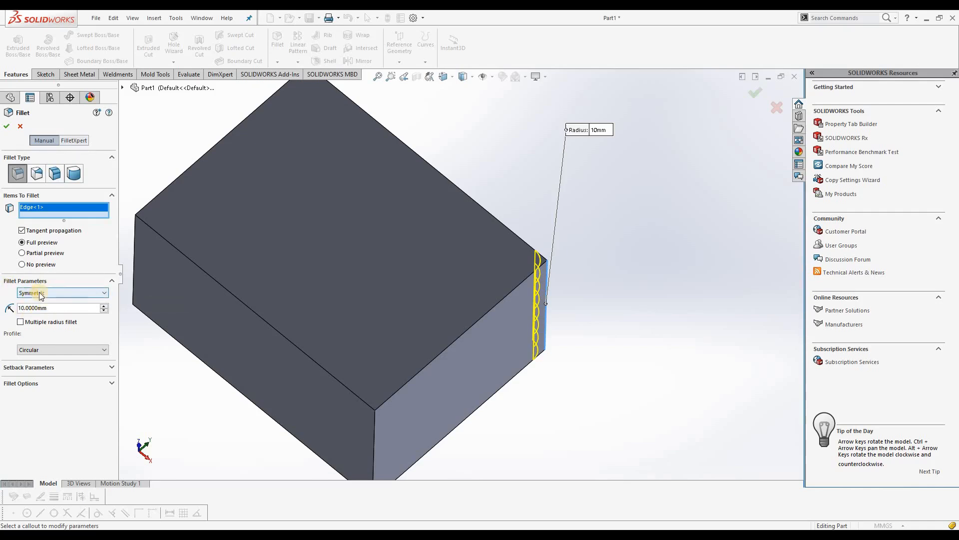
click(71, 294)
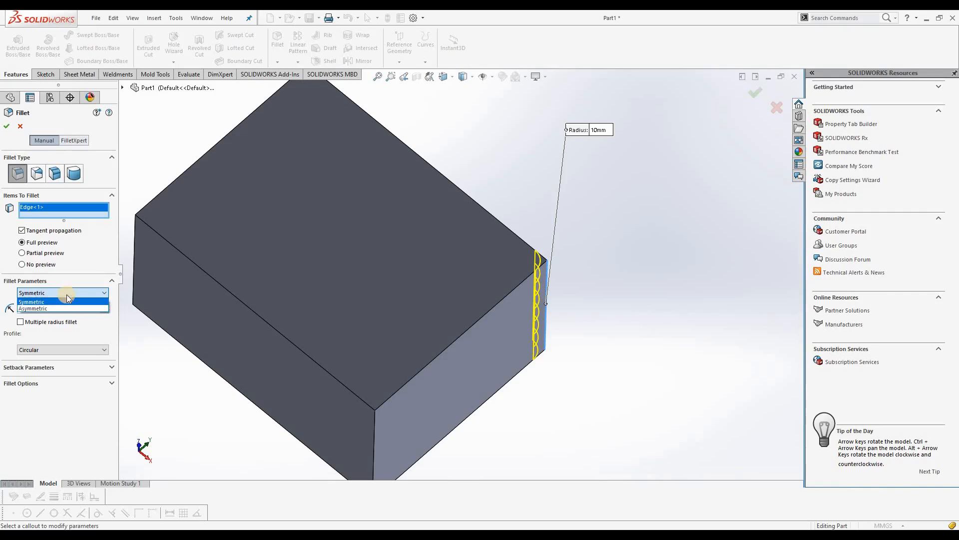
click(65, 301)
click(53, 309)
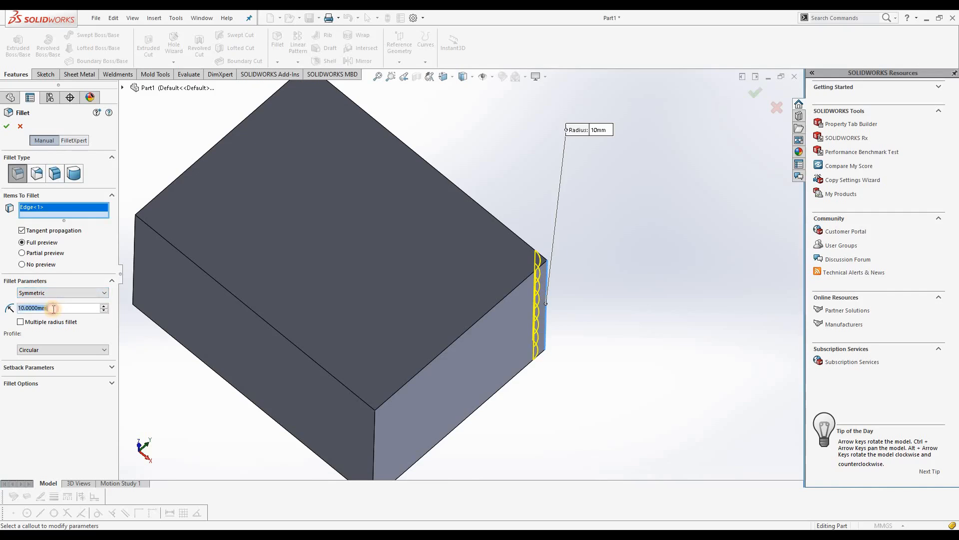
drag(52, 308, 14, 311)
text(25)
key(Return)
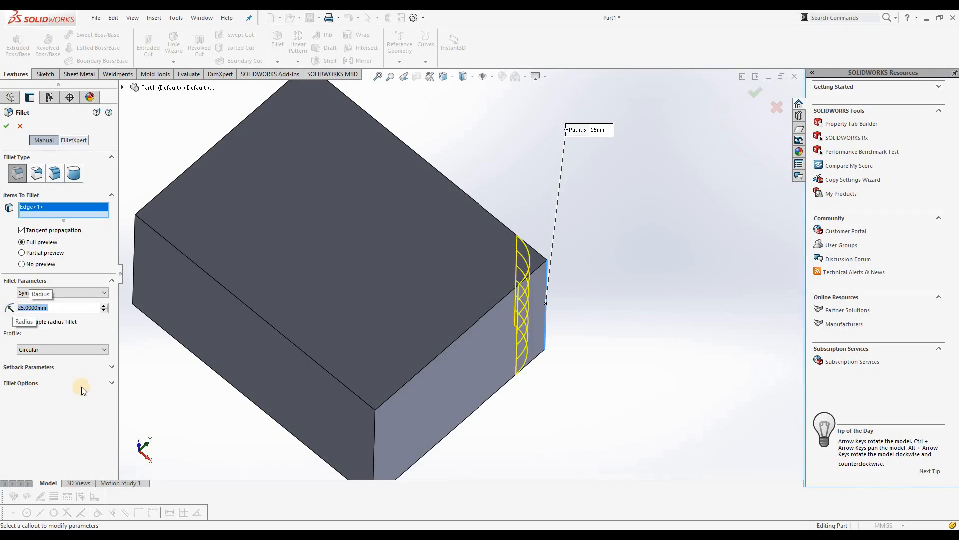
Keep the circular profile for the 25 mm edge fillet and apply it
middle_drag(578, 261, 541, 292)
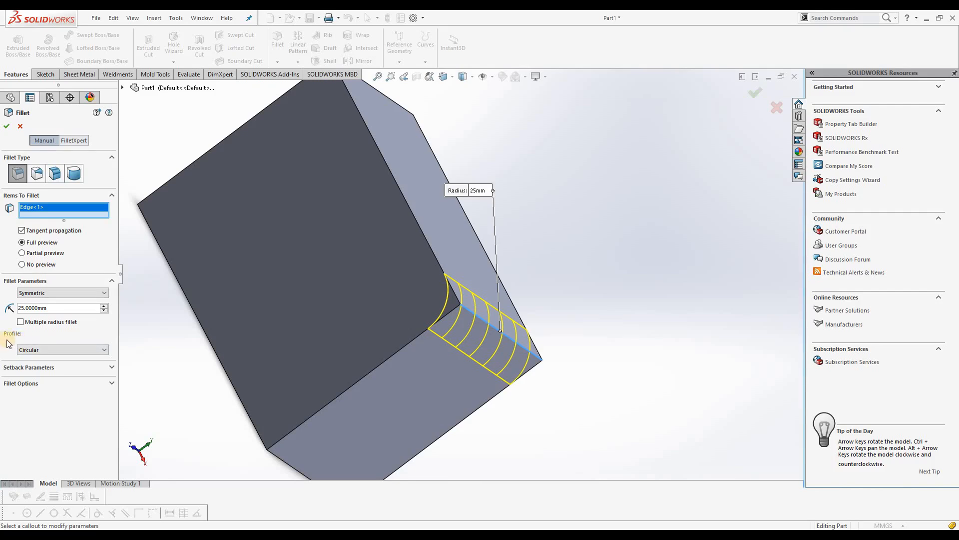
click(41, 352)
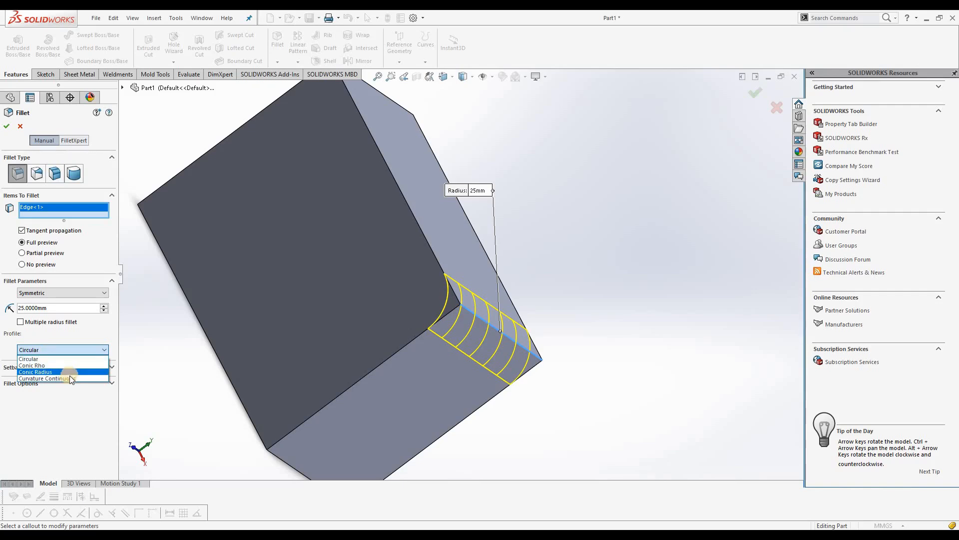
click(43, 358)
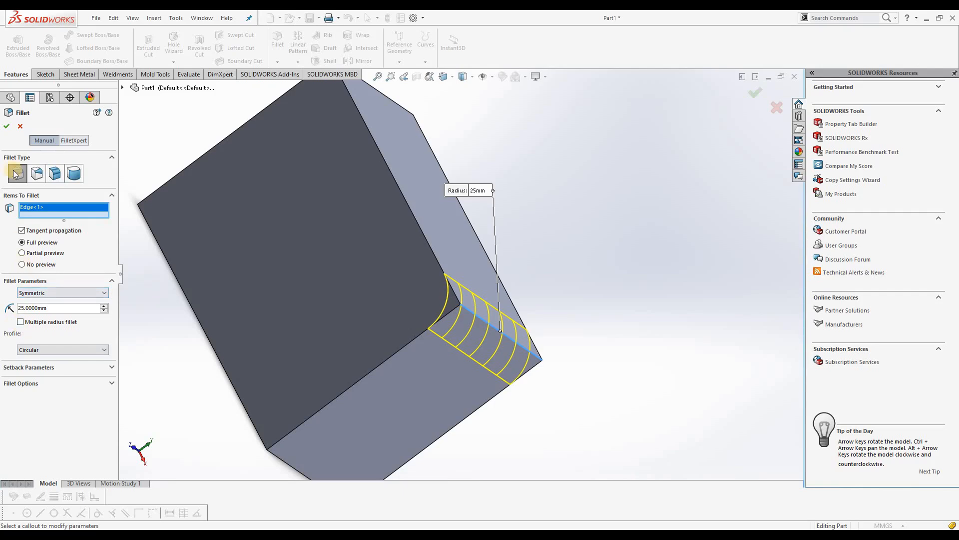
click(6, 126)
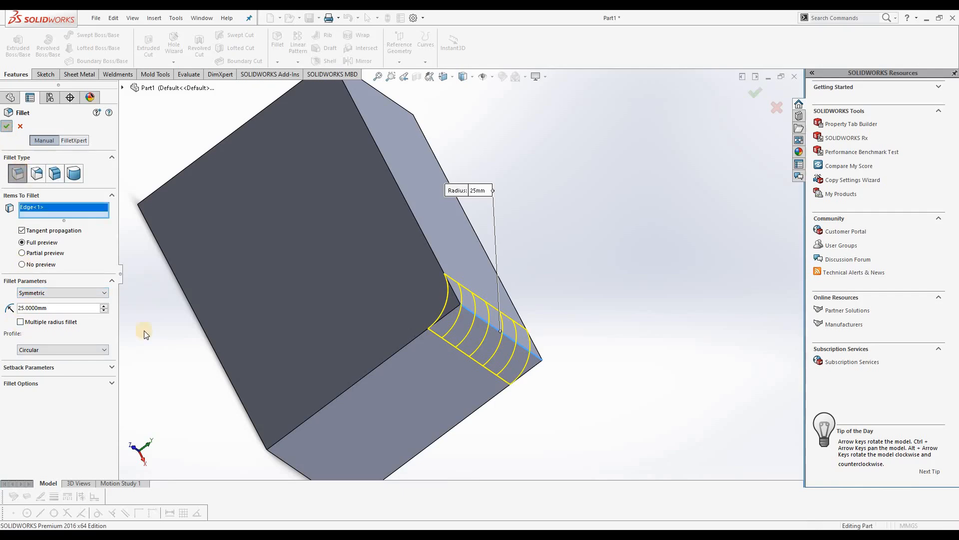
middle_drag(515, 319, 395, 319)
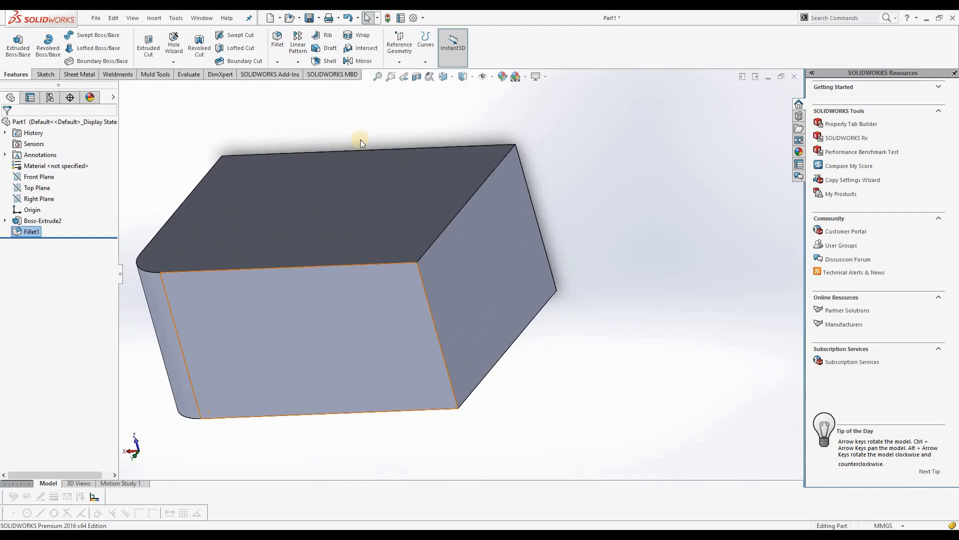
Start a variable-size fillet on the neighbouring depth edge and activate its control point at 25% of the length
click(276, 67)
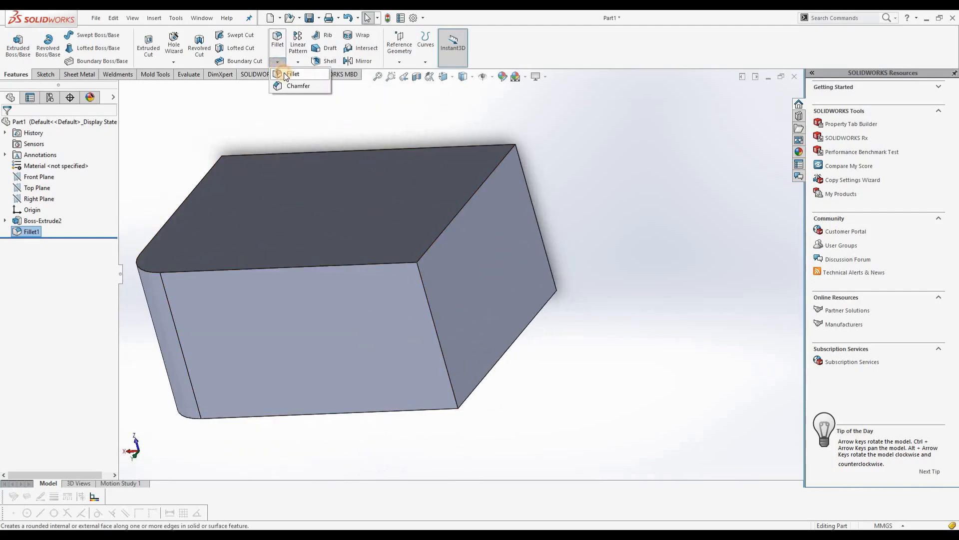
click(287, 74)
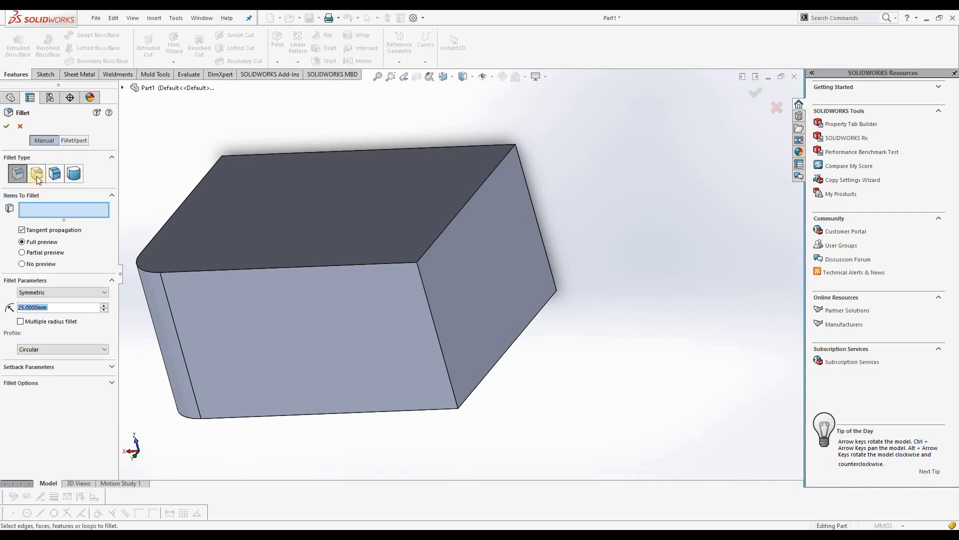
click(37, 177)
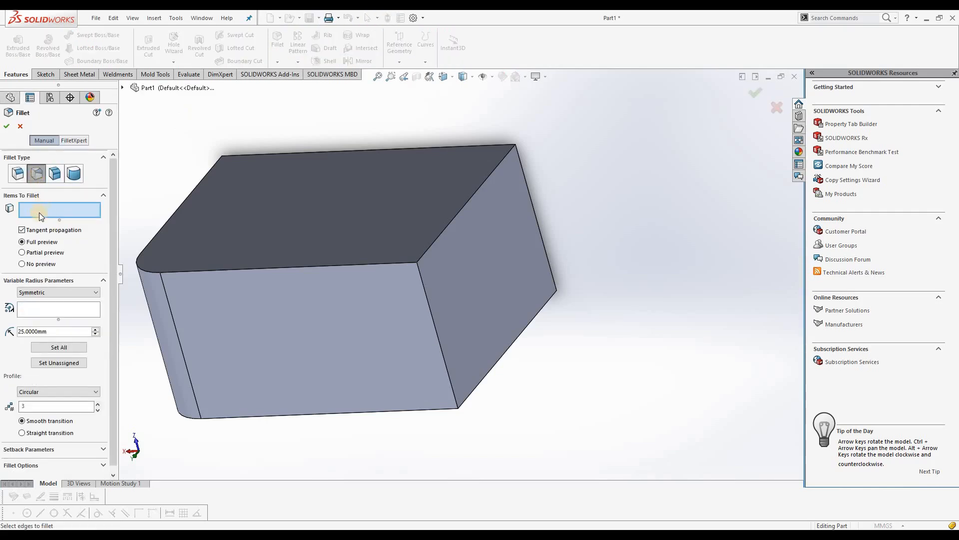
click(431, 307)
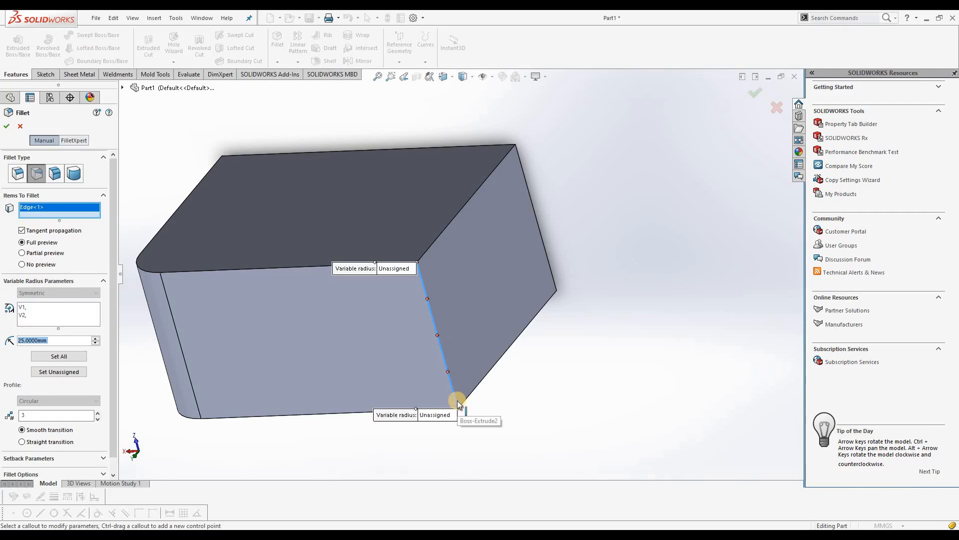
click(524, 278)
click(427, 297)
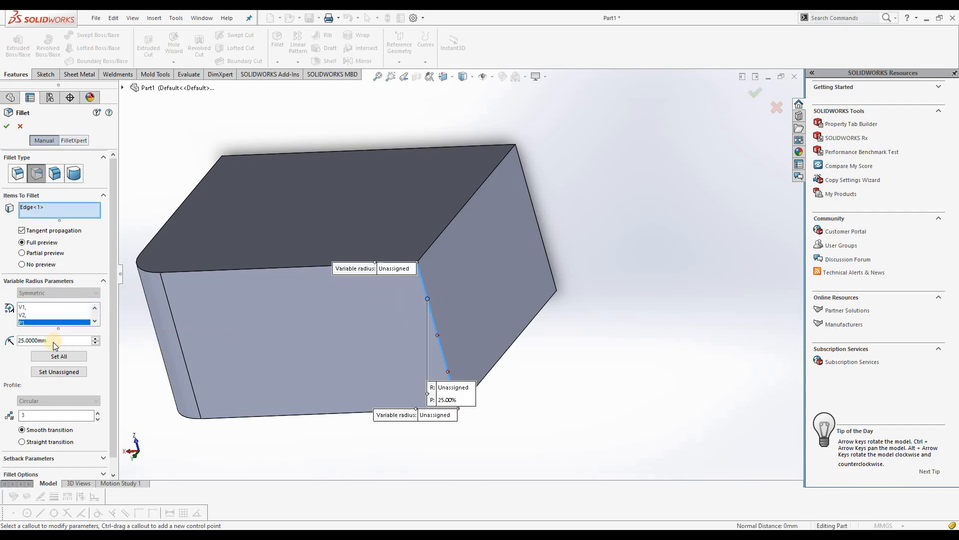
Set the radius of the 25% control point to 30 mm
text(30)
key(Return)
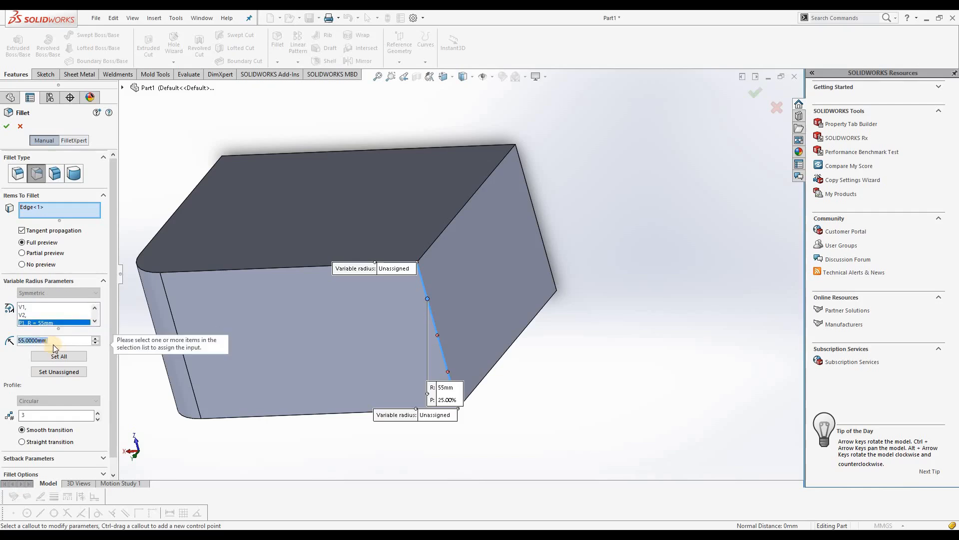
text(30)
key(Return)
Move the 25% control point's callout clear of the block and assign 30 mm to the unassigned end vertices
click(26, 307)
click(29, 314)
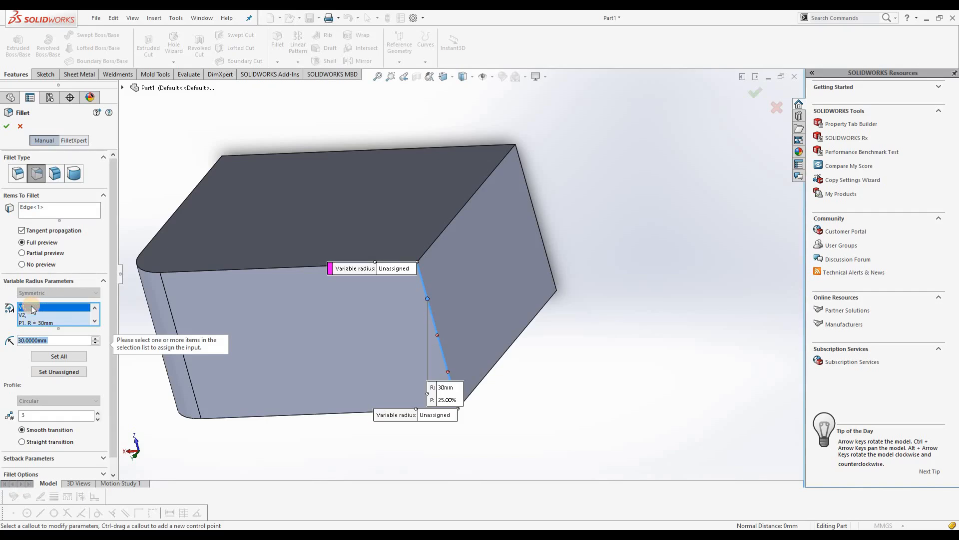
click(36, 324)
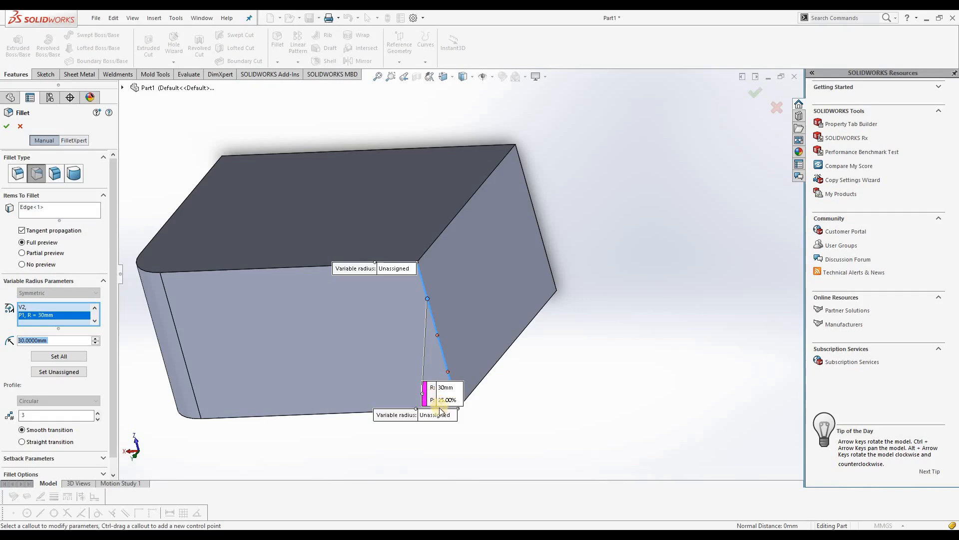
drag(442, 390, 529, 341)
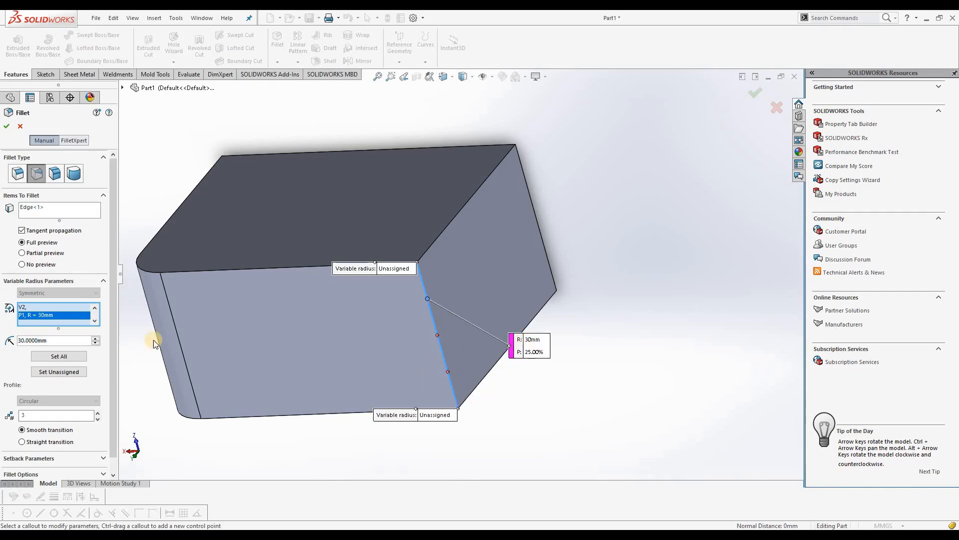
click(74, 373)
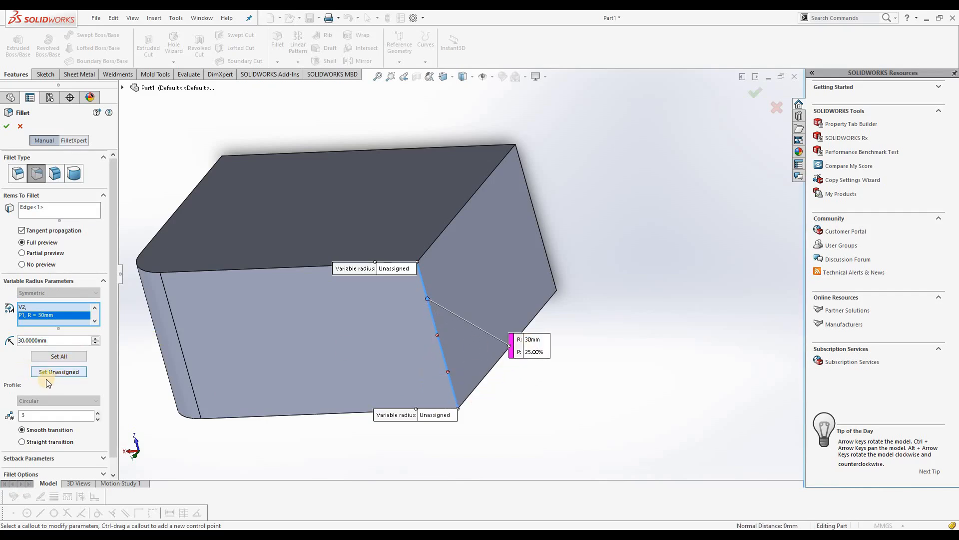
click(74, 373)
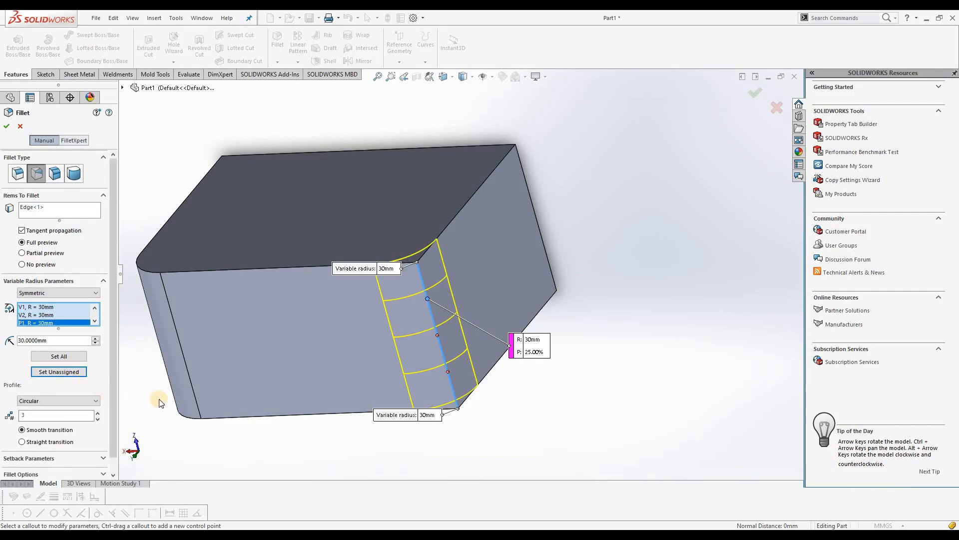
Change the radius at the 25% control point to 40 mm
click(525, 343)
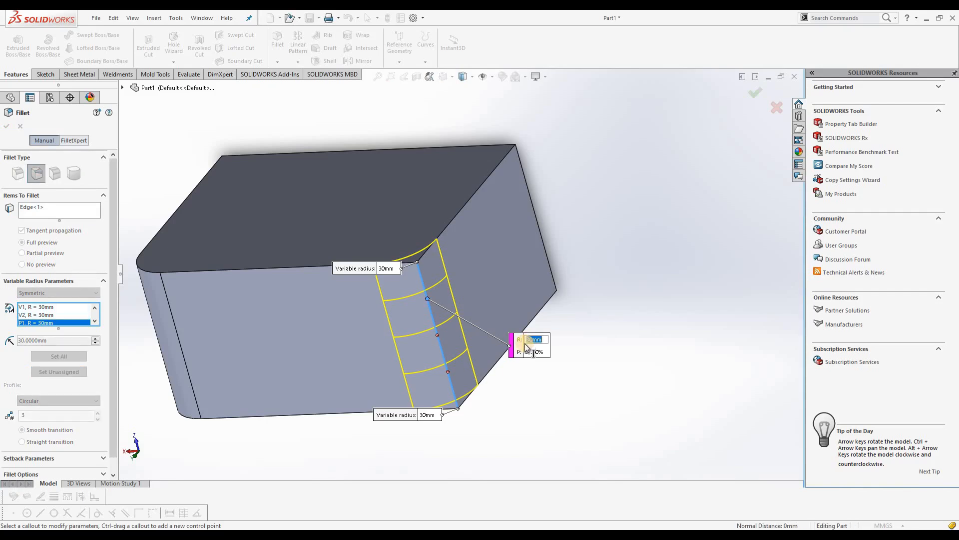
text(40)
key(Return)
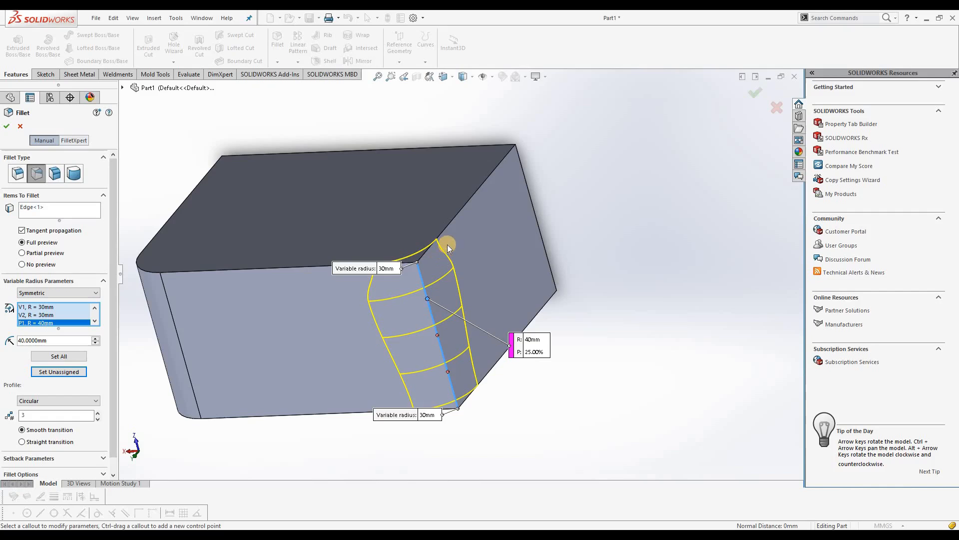
Activate the control point at 50% of the edge without assigning it a radius and apply the variable-size fillet
click(439, 335)
click(458, 436)
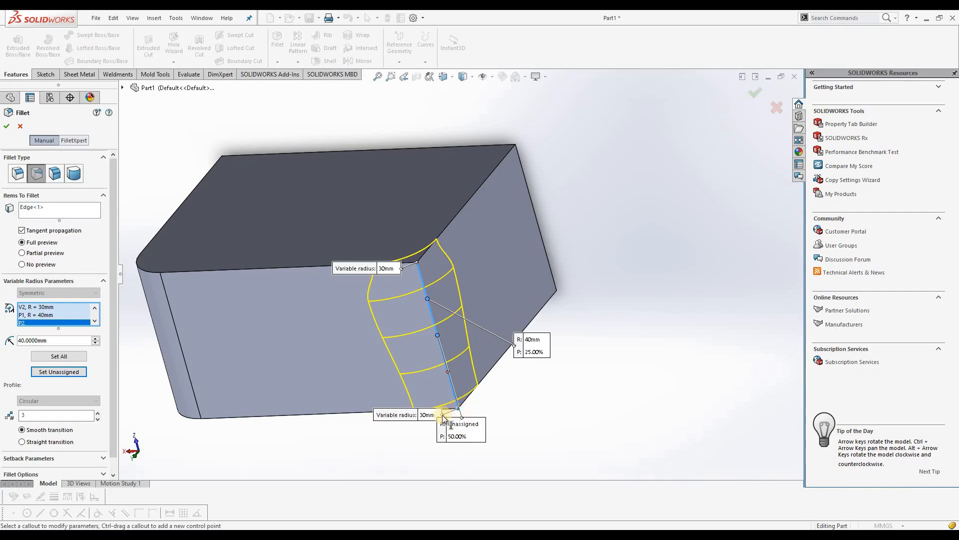
click(41, 315)
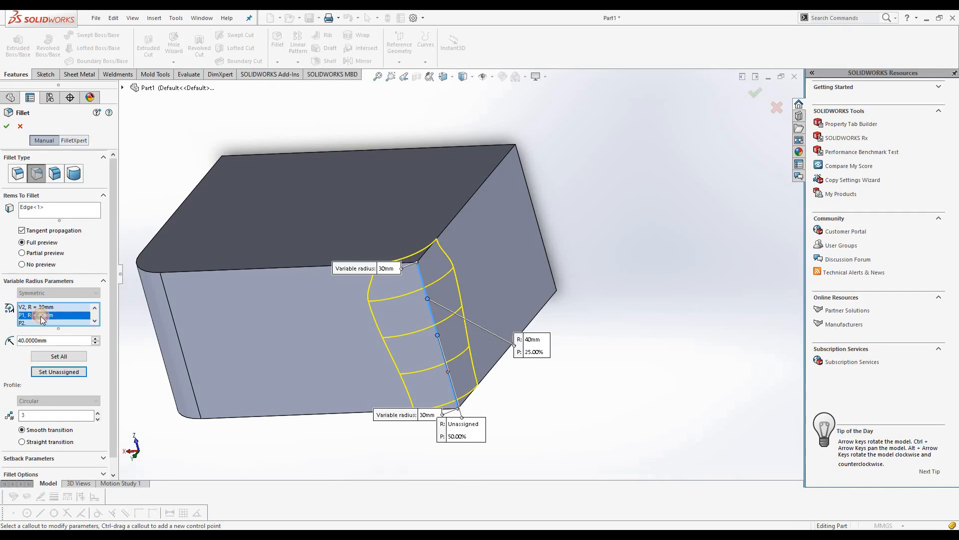
click(43, 307)
click(44, 316)
click(37, 323)
click(7, 127)
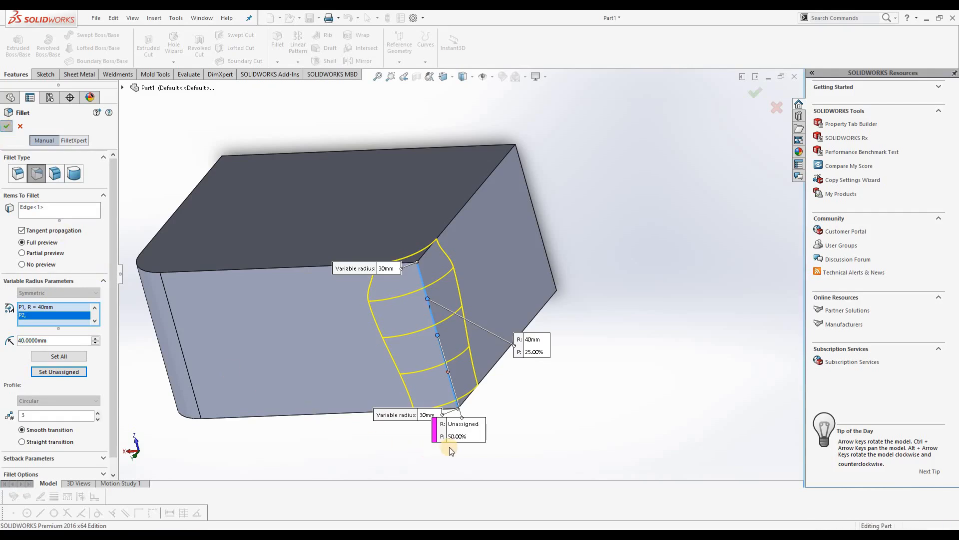
middle_drag(442, 423, 350, 344)
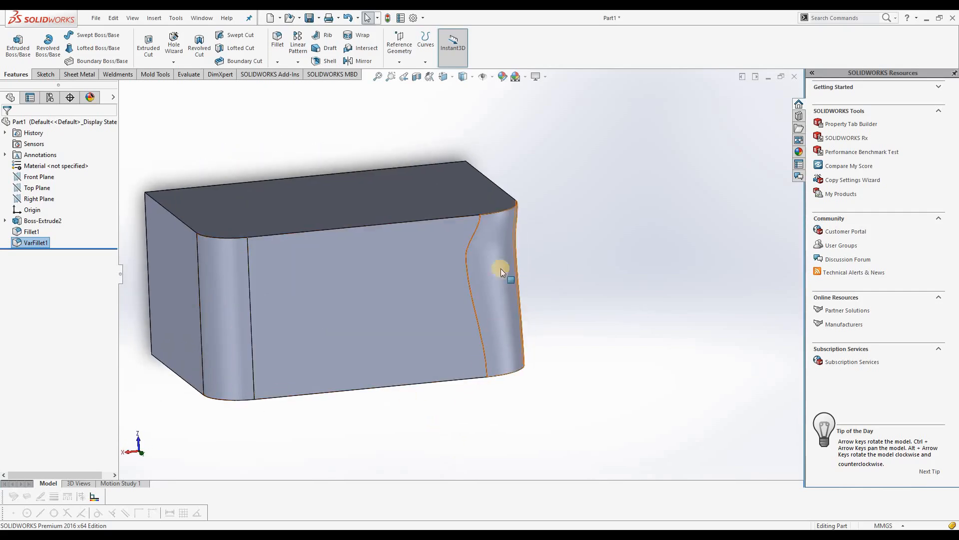
middle_drag(586, 301, 536, 369)
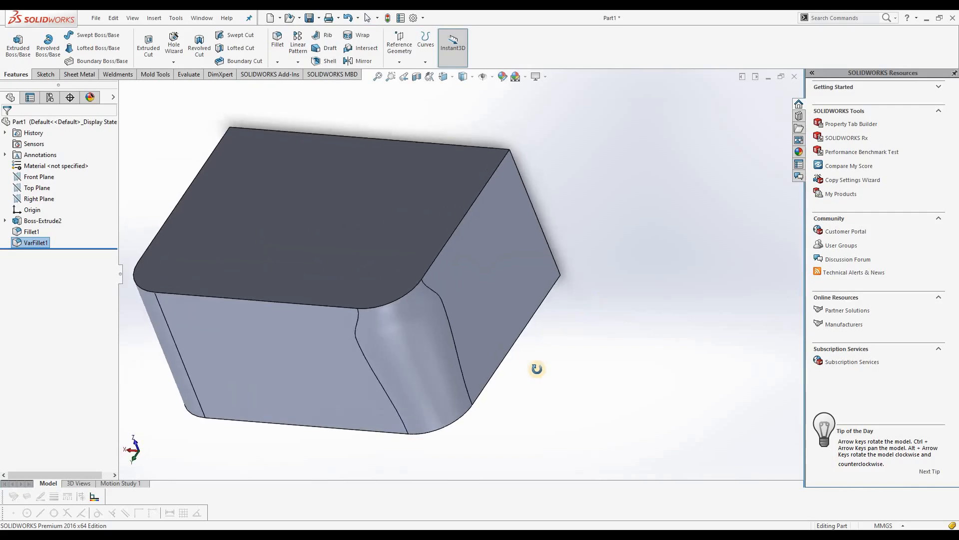
Start a face fillet with the block's face with two rounded corners as Face Set 1 and the adjoining flat face as Face Set 2
middle_drag(435, 325, 268, 367)
scroll(280, 358, up, 1)
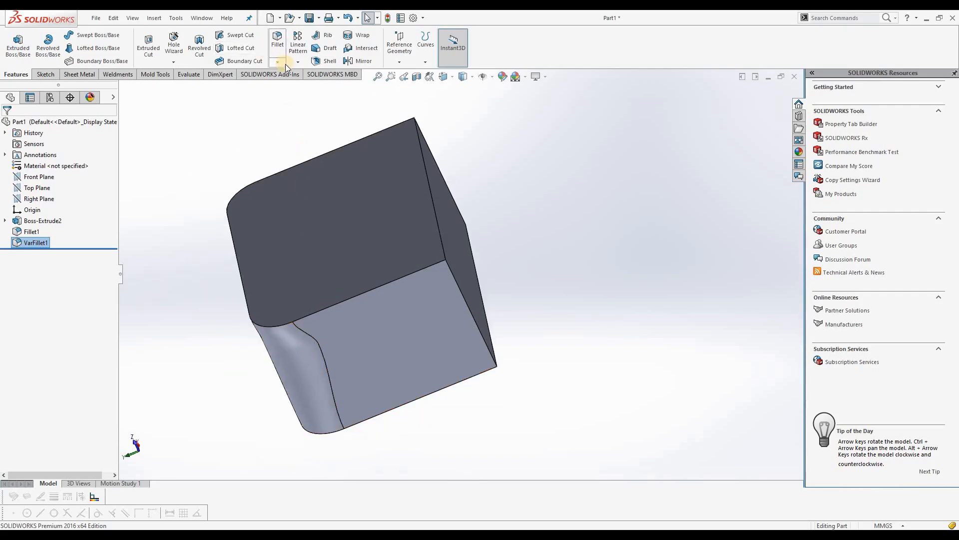
click(281, 62)
click(287, 75)
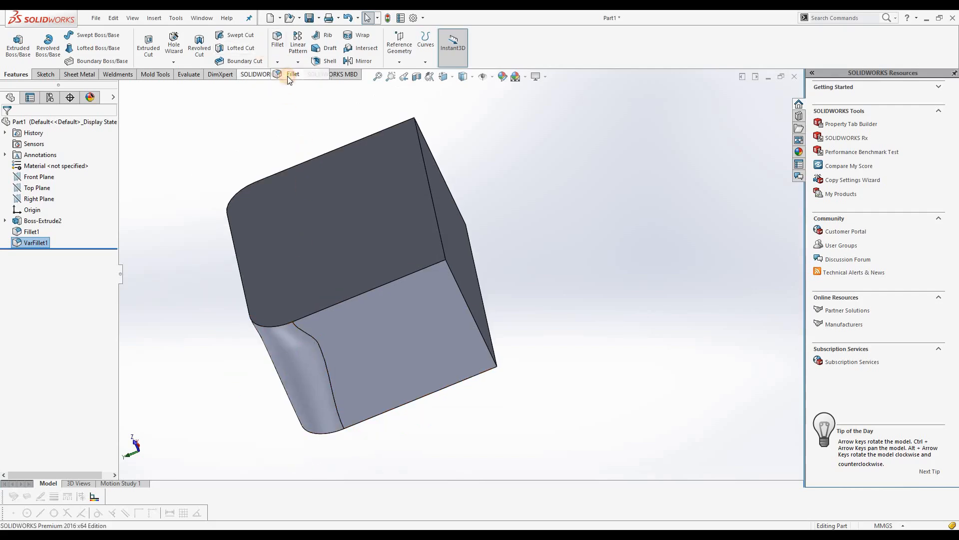
click(55, 173)
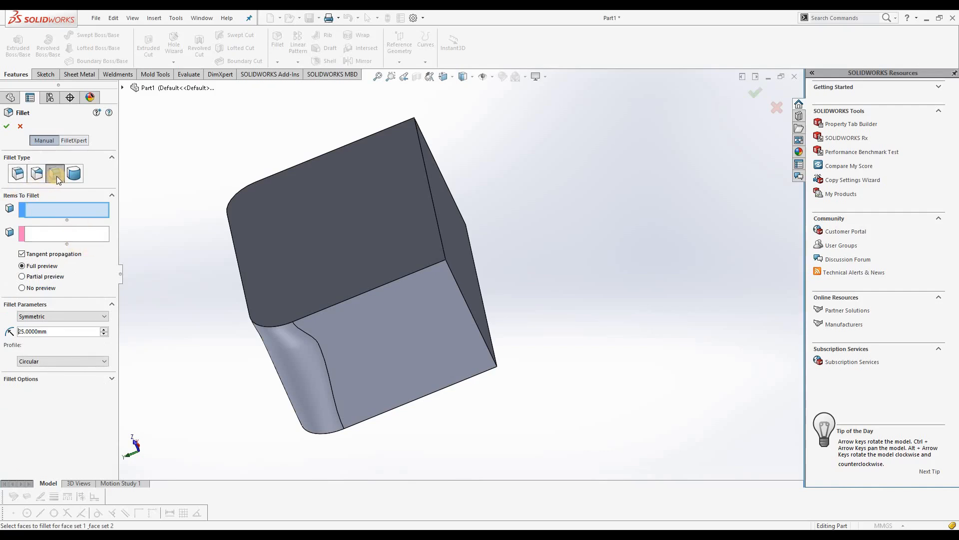
middle_drag(558, 206, 536, 279)
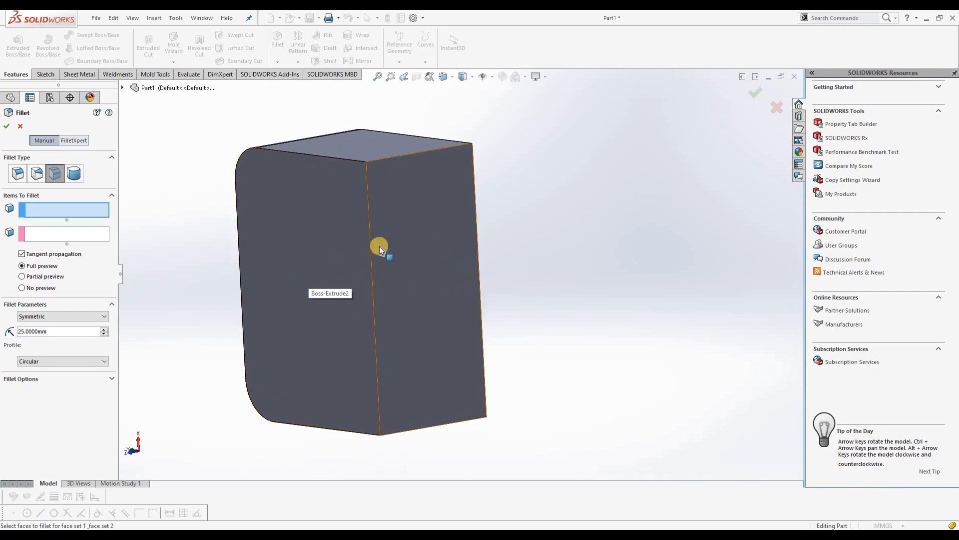
click(358, 265)
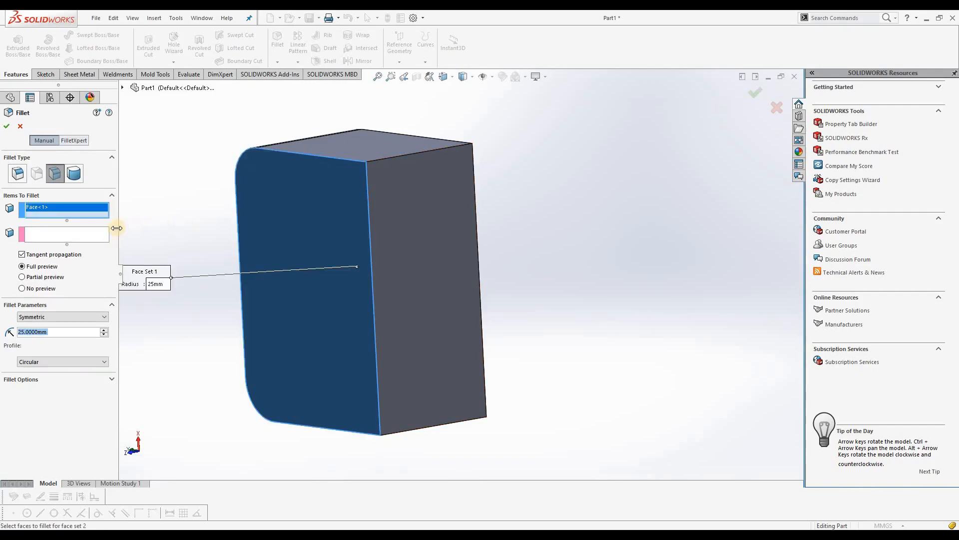
click(391, 272)
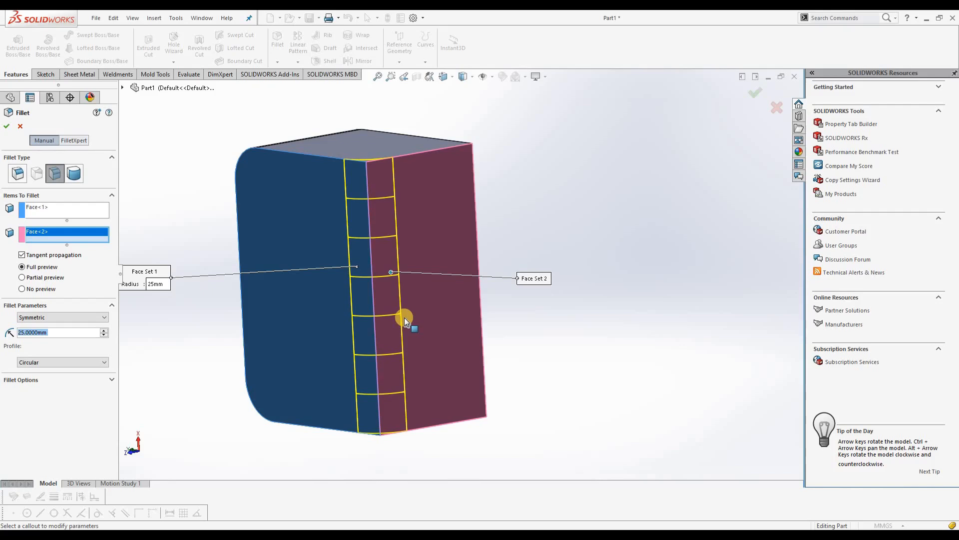
Try the partial and no preview options for the face fillet, restore full preview, and keep the Symmetric parameter
middle_drag(460, 256, 367, 191)
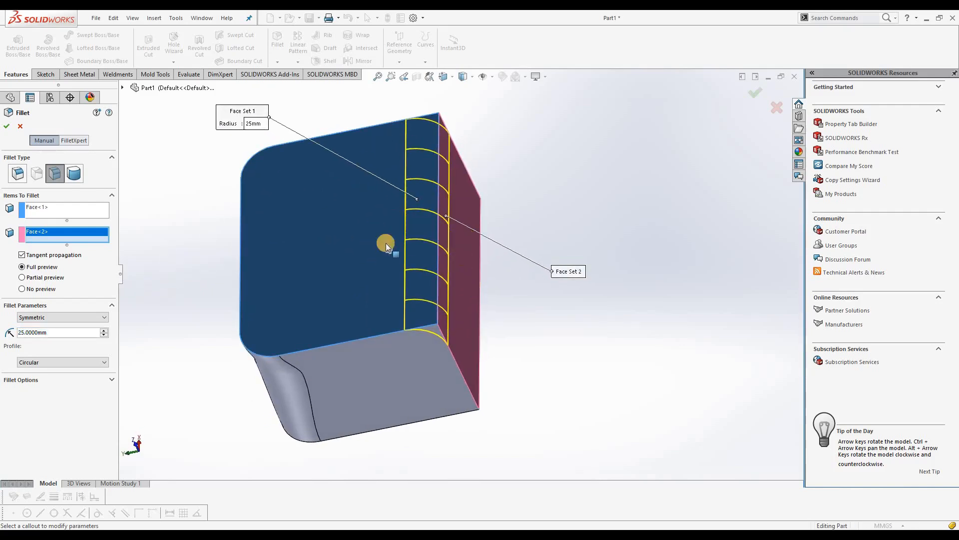
click(30, 270)
click(23, 289)
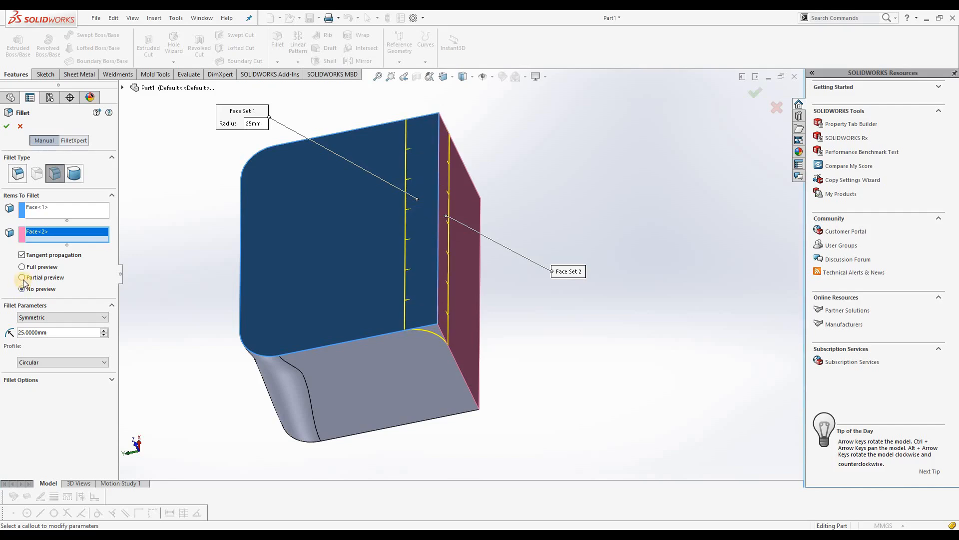
click(23, 278)
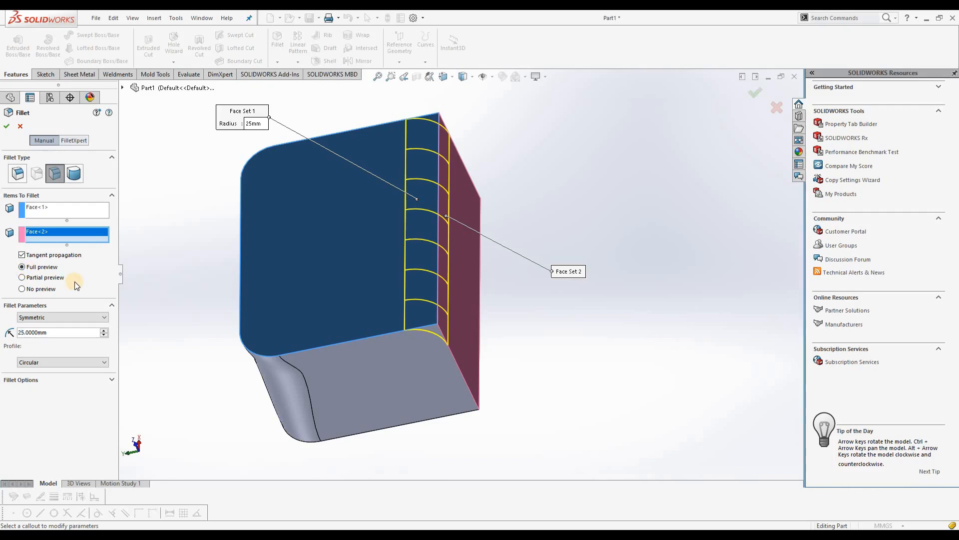
click(93, 318)
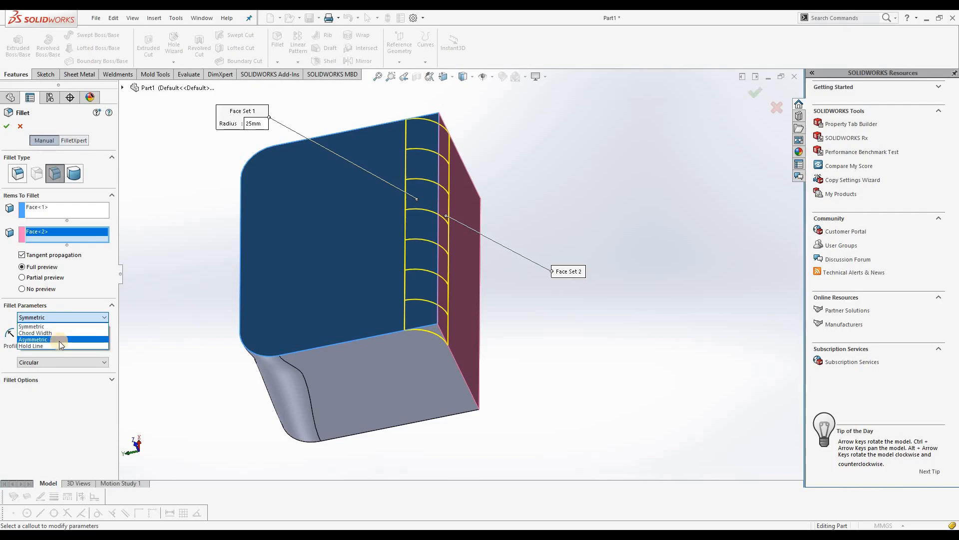
click(86, 315)
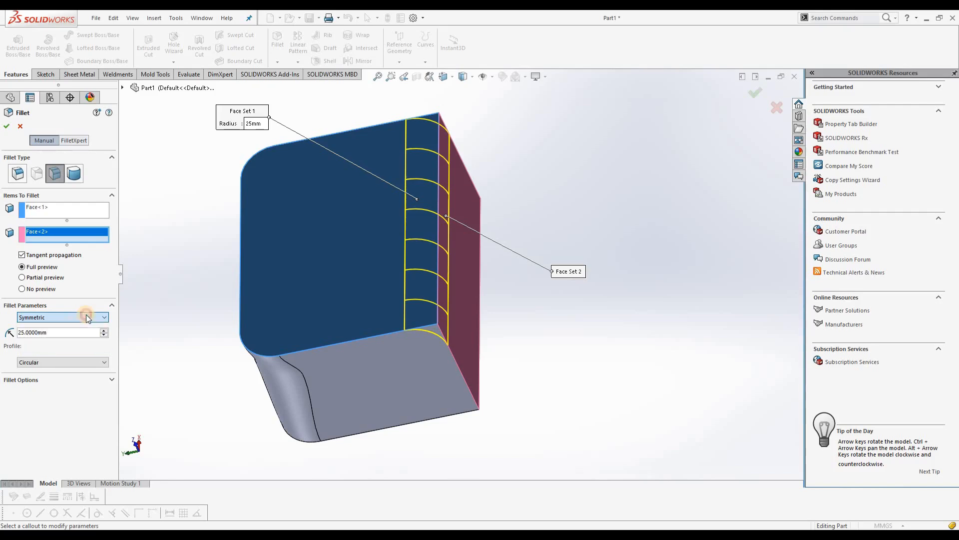
Set the face fillet's radius to 35 mm, keep the Circular profile, and apply the fillet
double_click(16, 333)
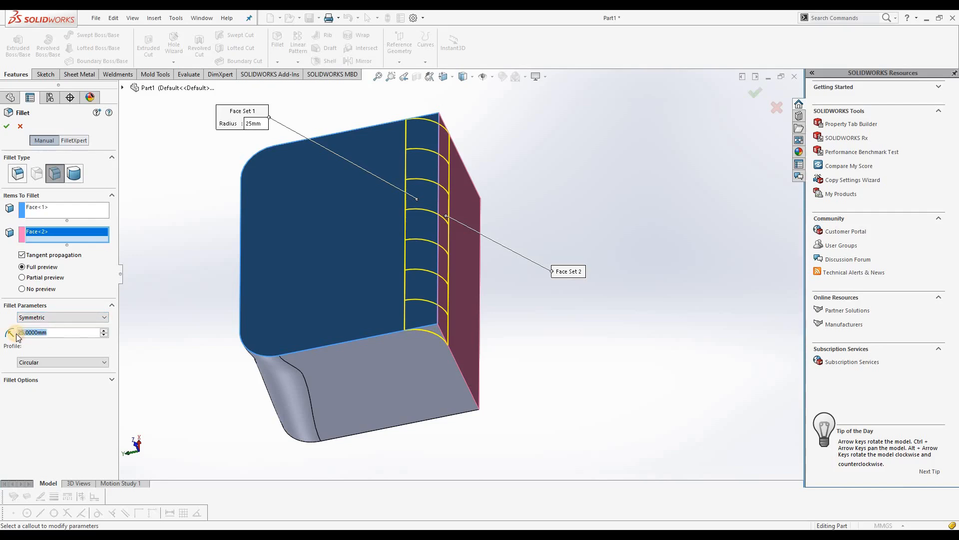
text(35)
key(Return)
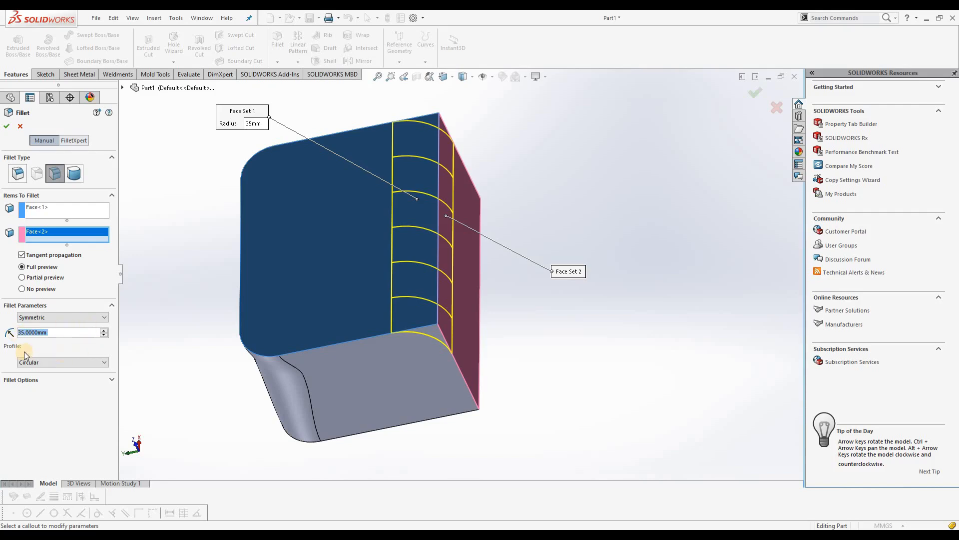
click(97, 365)
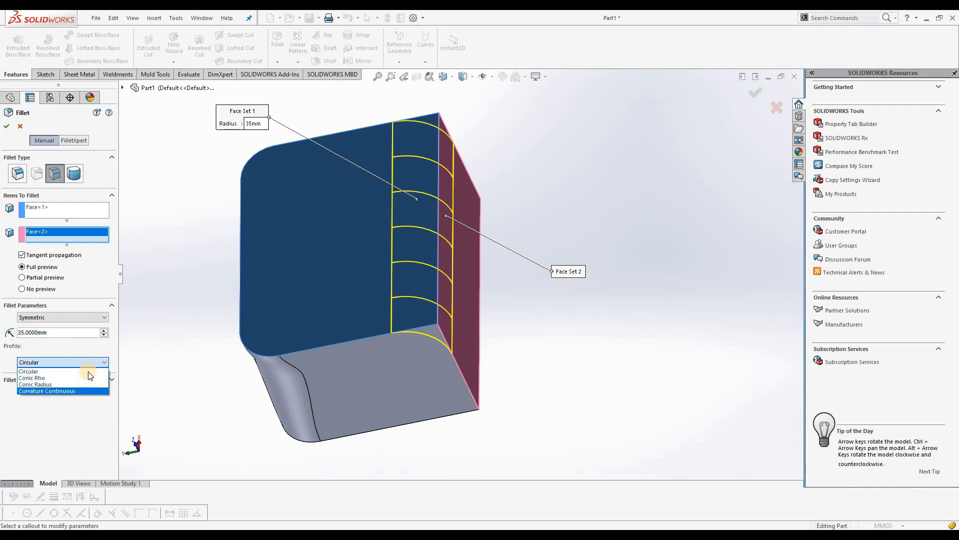
click(143, 346)
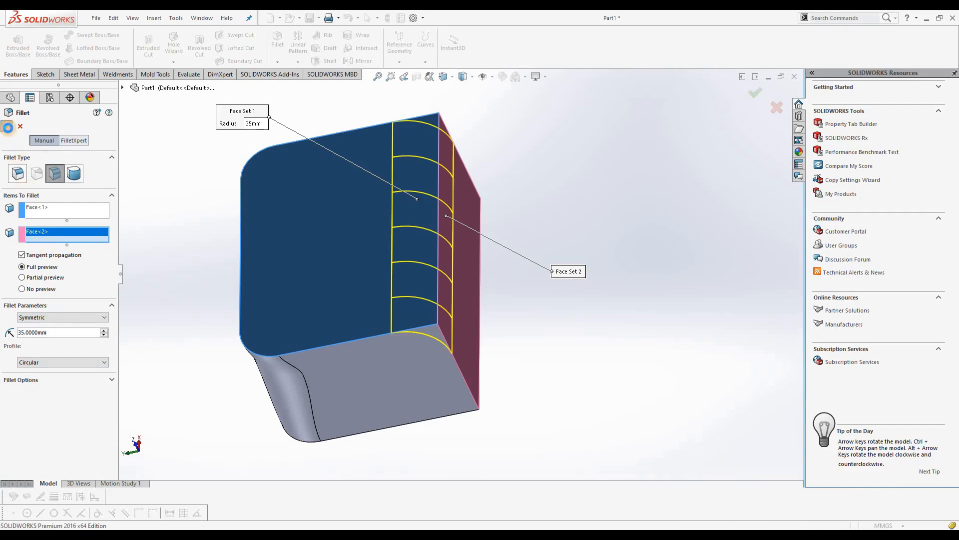
key(Return)
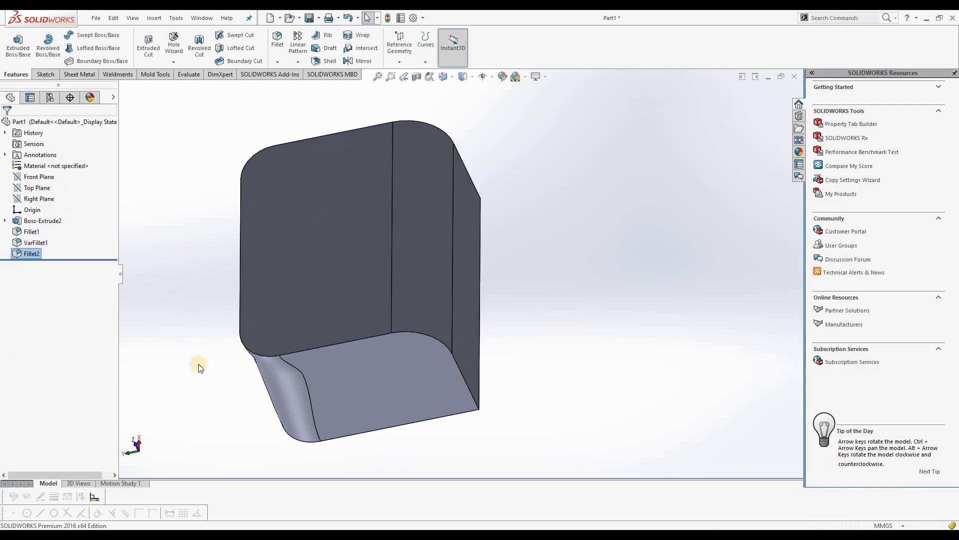
middle_drag(466, 382, 208, 377)
Undo the face fillet, the variable-size fillet and the constant-size fillet to restore the plain block
key(ctrl+z)
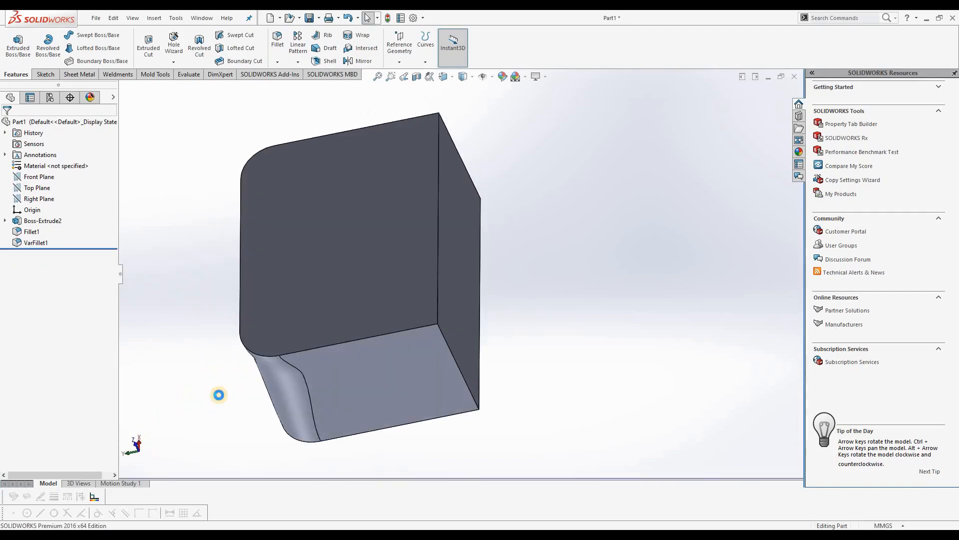
key(ctrl+z)
key(ctrl+z)
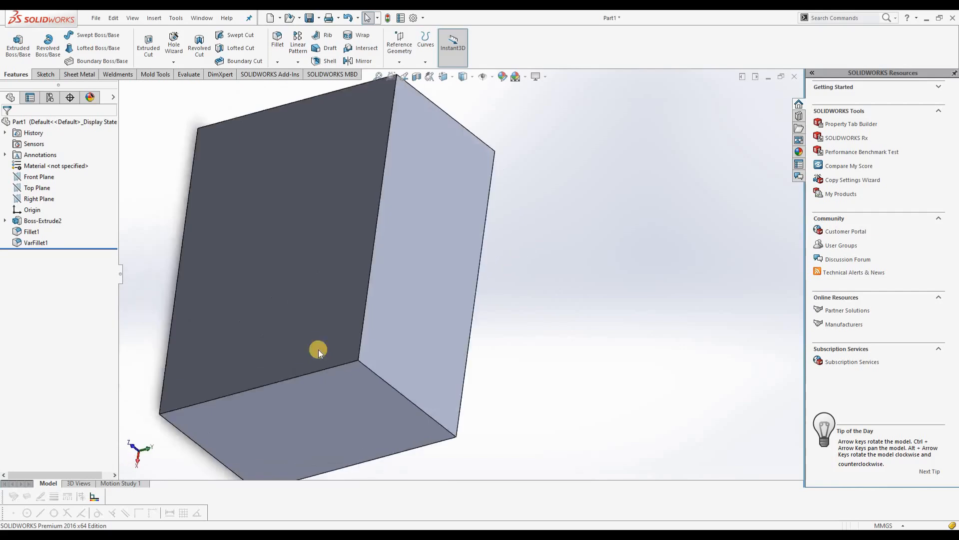
Set up a full round fillet using two opposite faces of the block as side face sets and the face between them as center face set
click(278, 61)
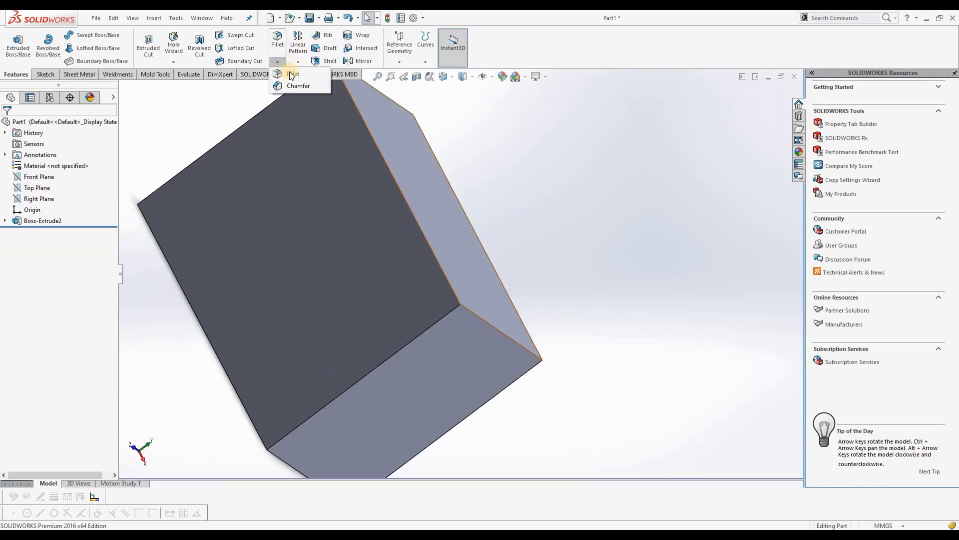
click(292, 75)
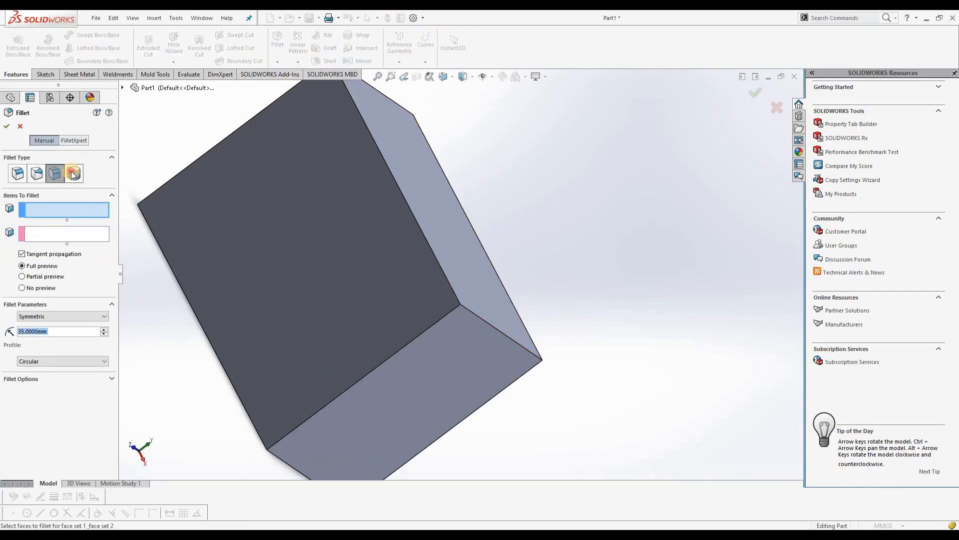
click(73, 173)
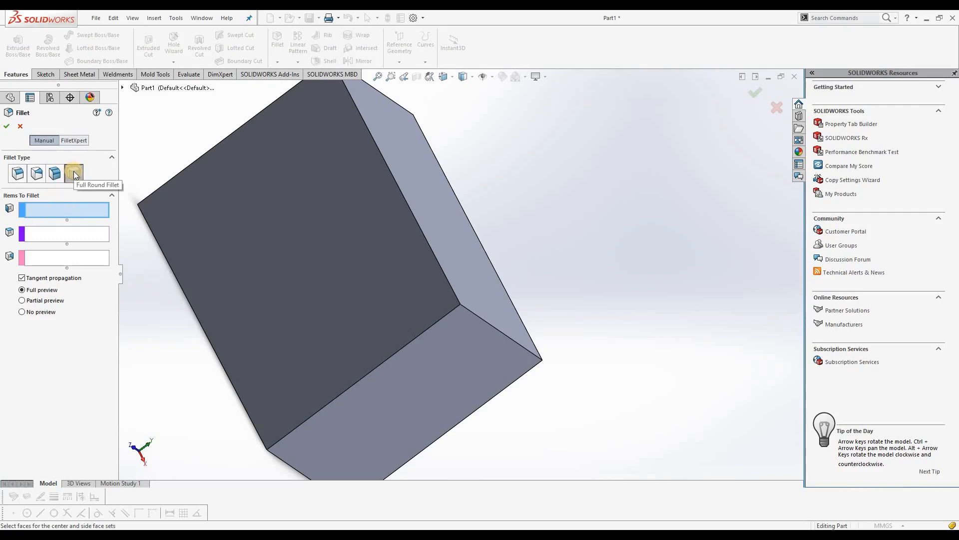
middle_drag(400, 316, 375, 229)
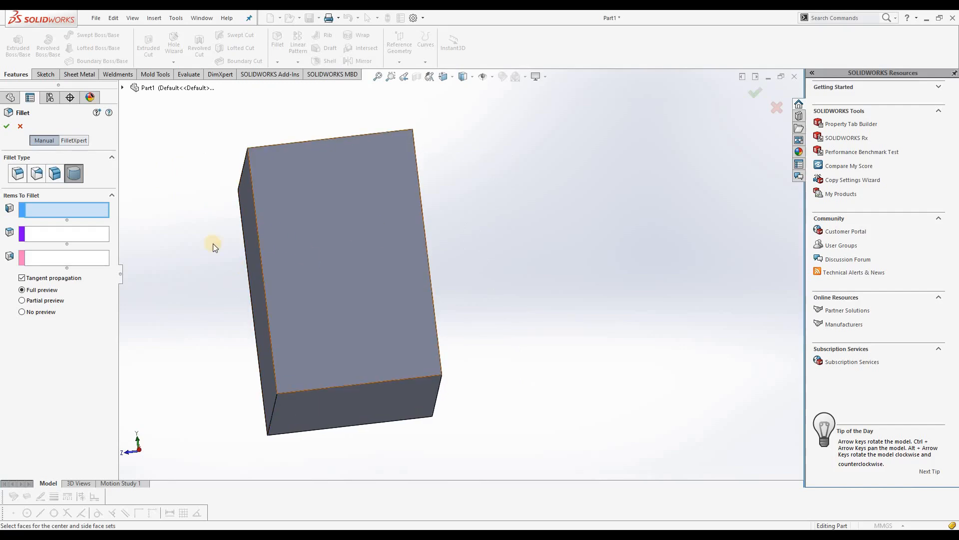
click(42, 208)
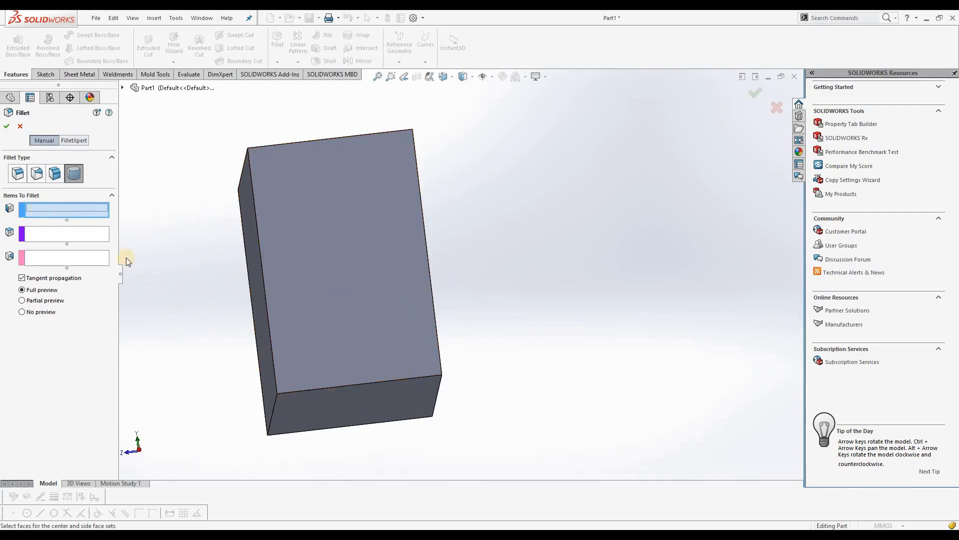
click(258, 278)
click(79, 242)
click(356, 306)
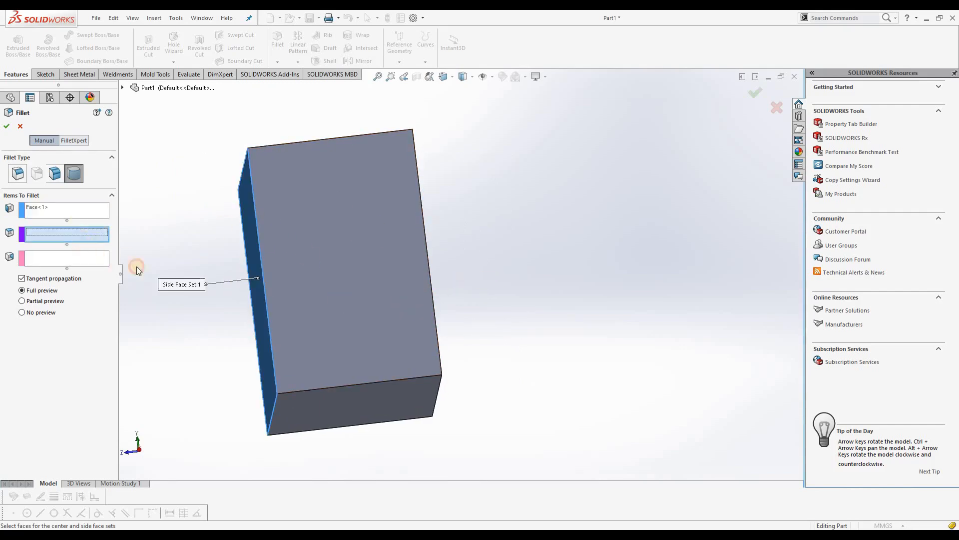
click(84, 263)
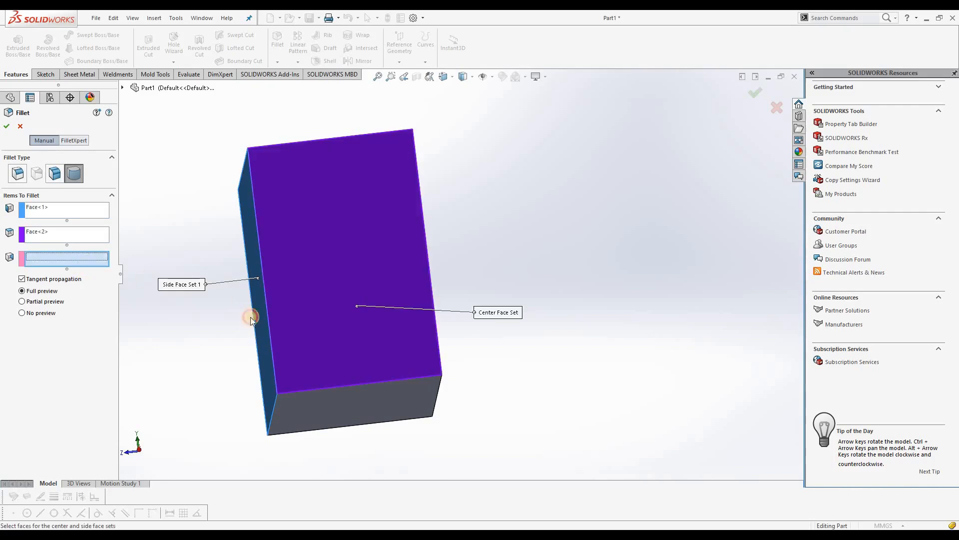
middle_drag(513, 343, 441, 300)
click(376, 286)
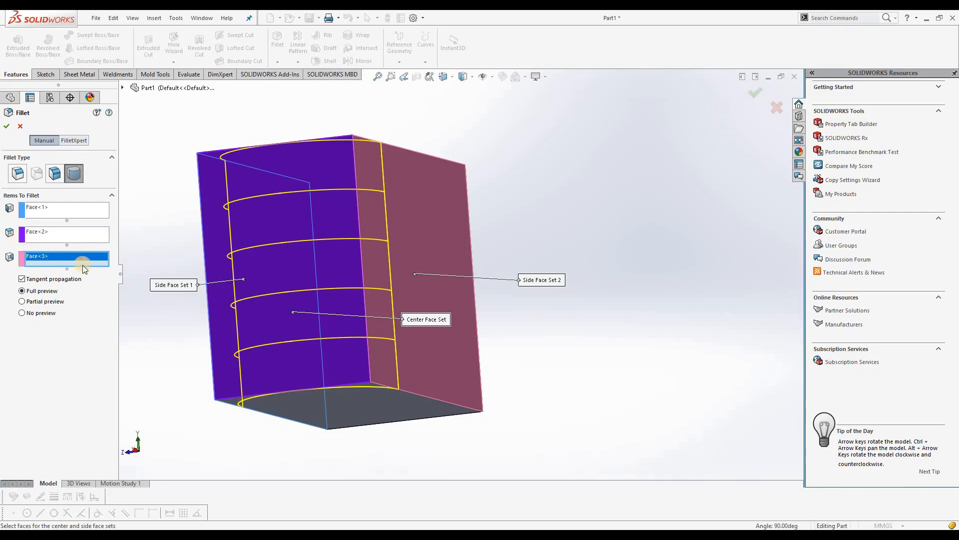
Apply the full round fillet to the block and inspect the rounded end
middle_drag(181, 324, 190, 209)
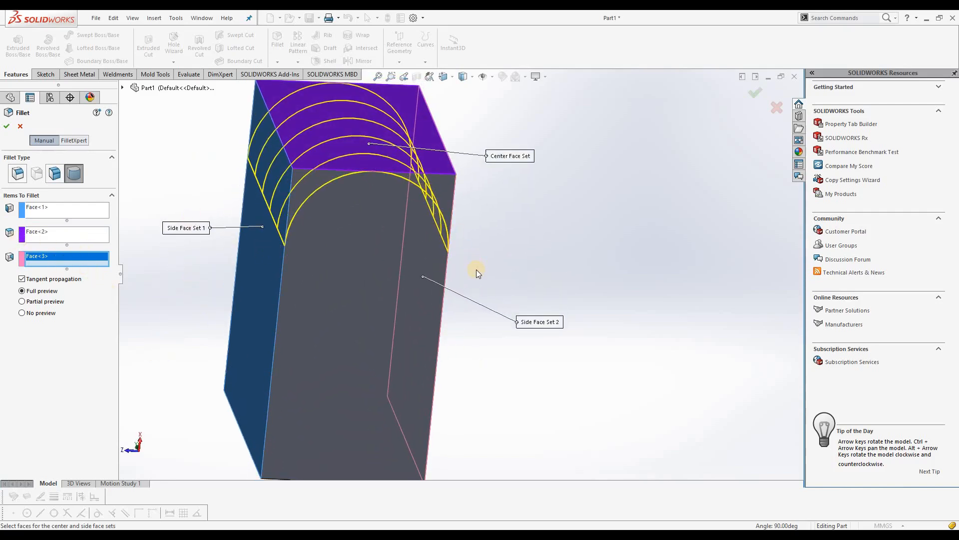
scroll(460, 299, up, 1)
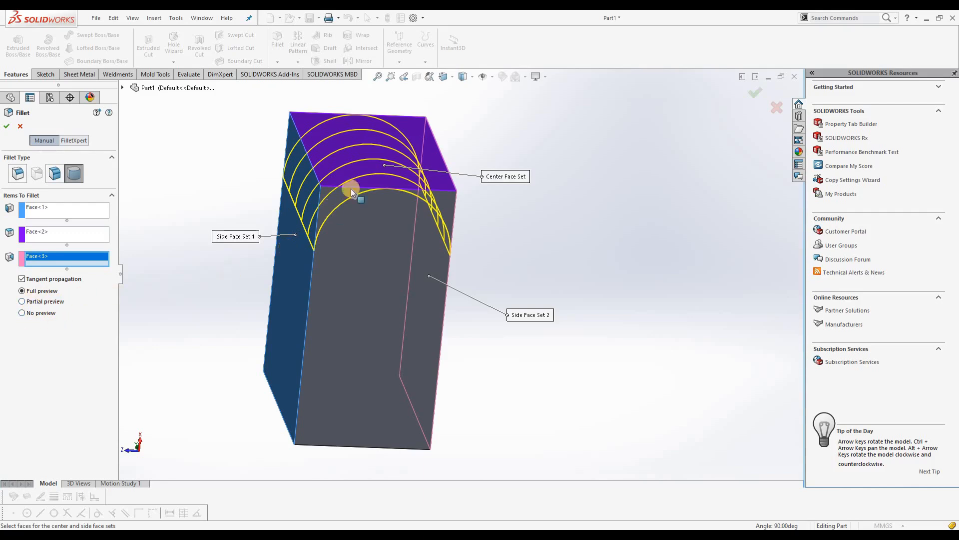
middle_drag(489, 275, 509, 250)
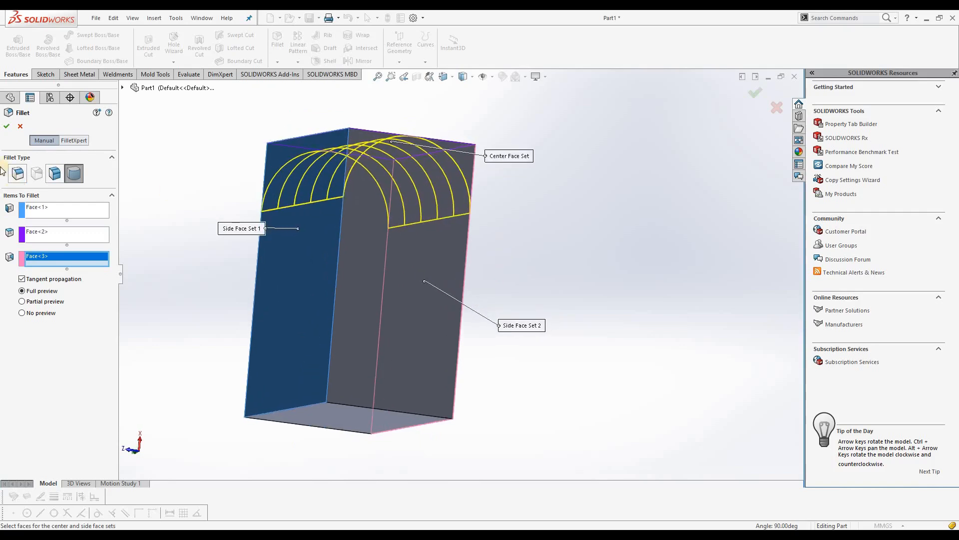
click(7, 127)
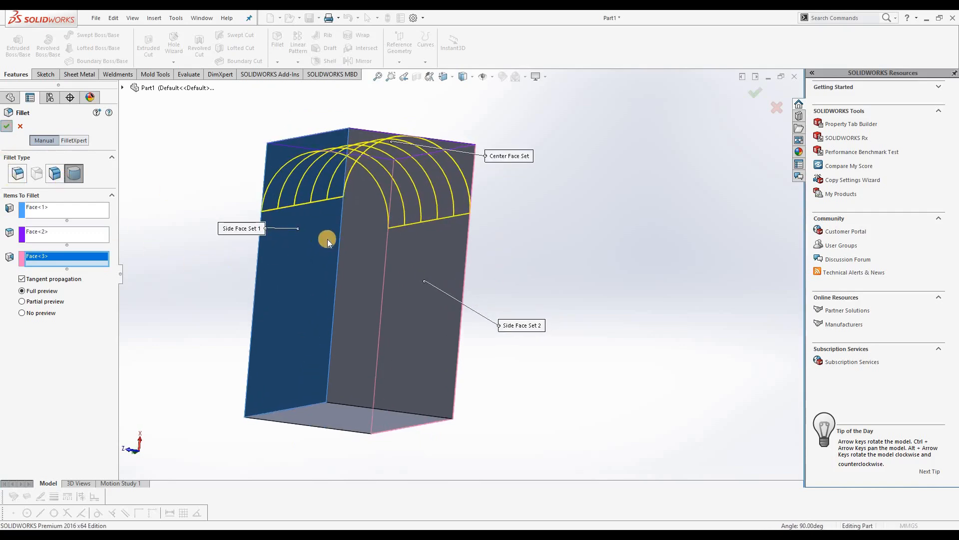
middle_drag(484, 269, 240, 232)
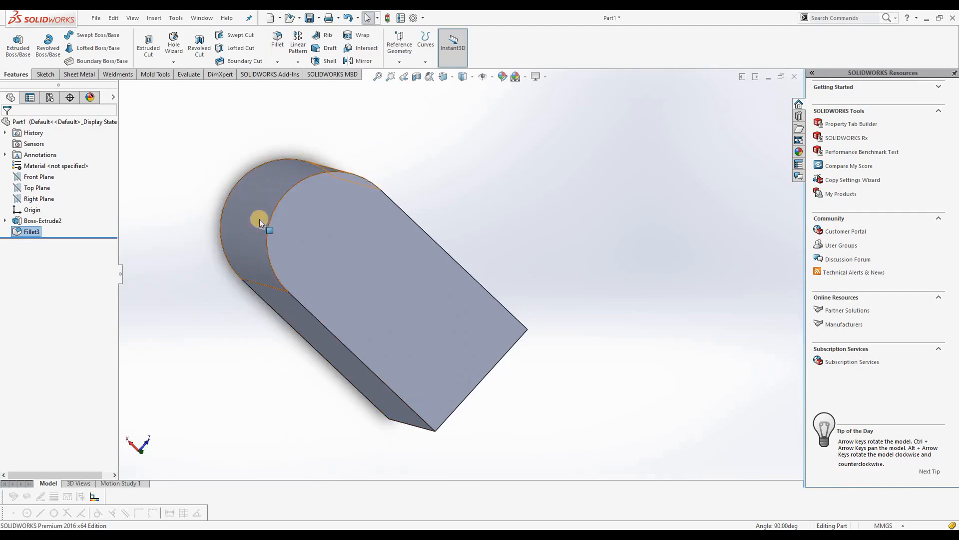
middle_drag(214, 331, 270, 347)
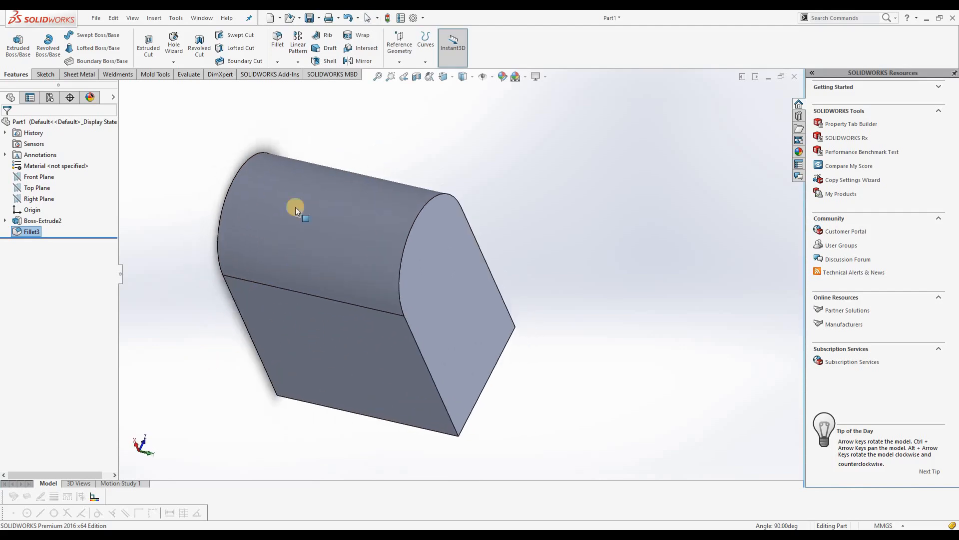
click(281, 64)
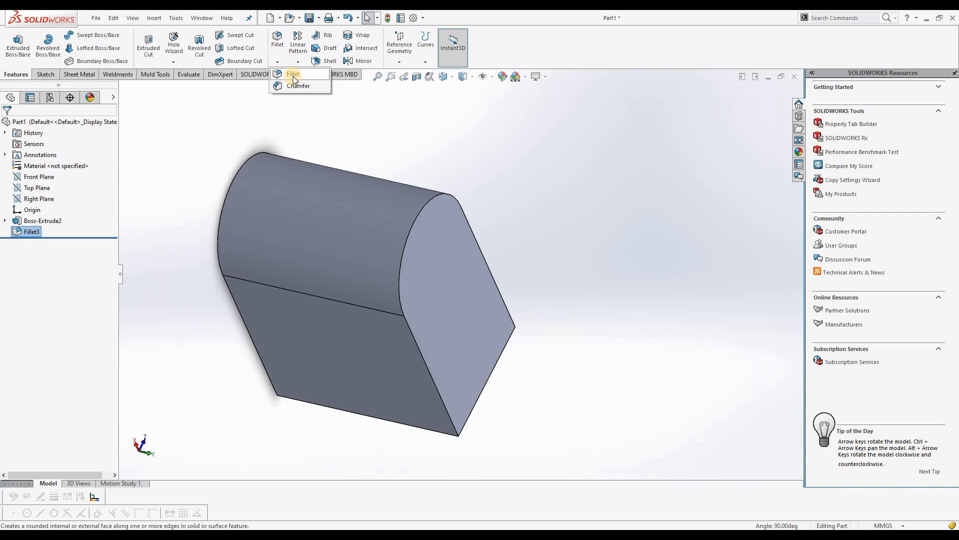
click(293, 75)
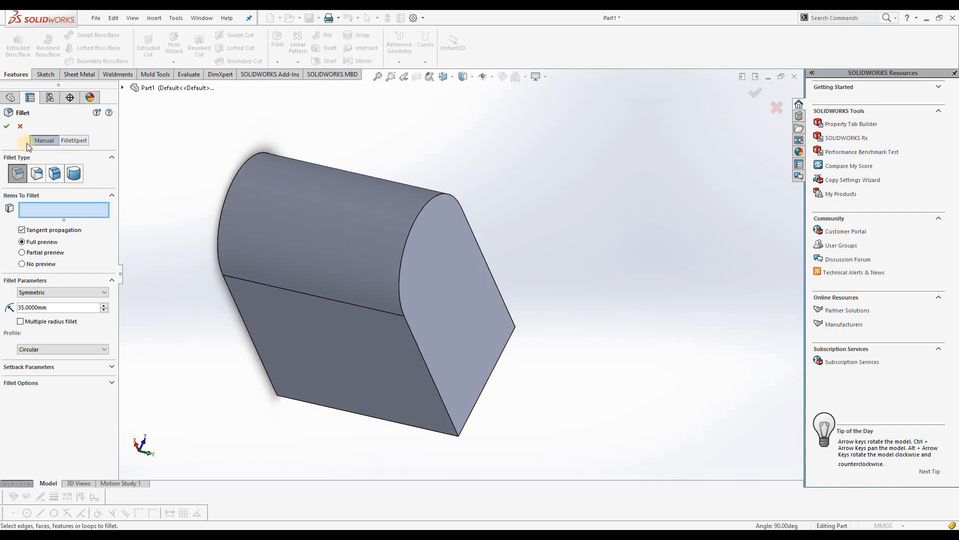
click(20, 125)
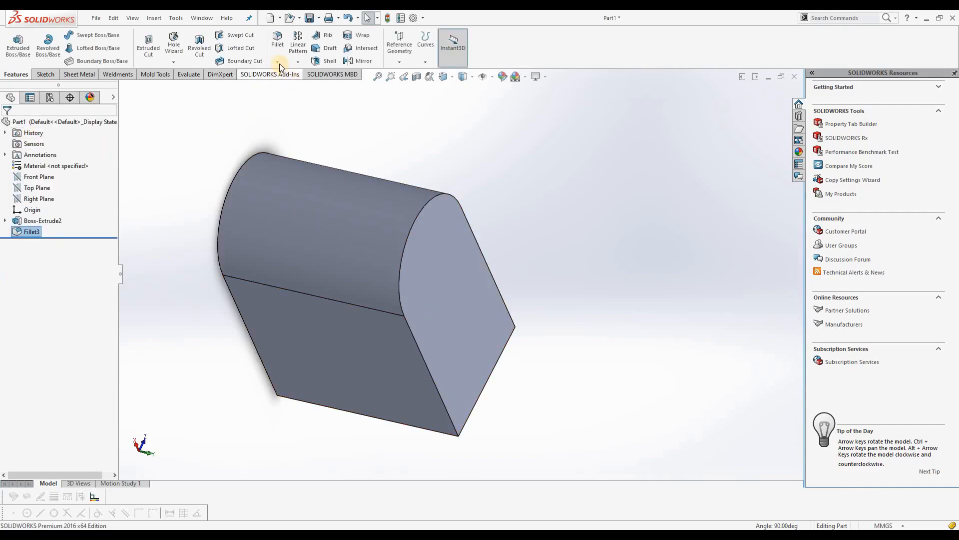
Start an angle-distance chamfer on an edge of the block's flat end, opposite the rounded end
click(279, 63)
click(289, 86)
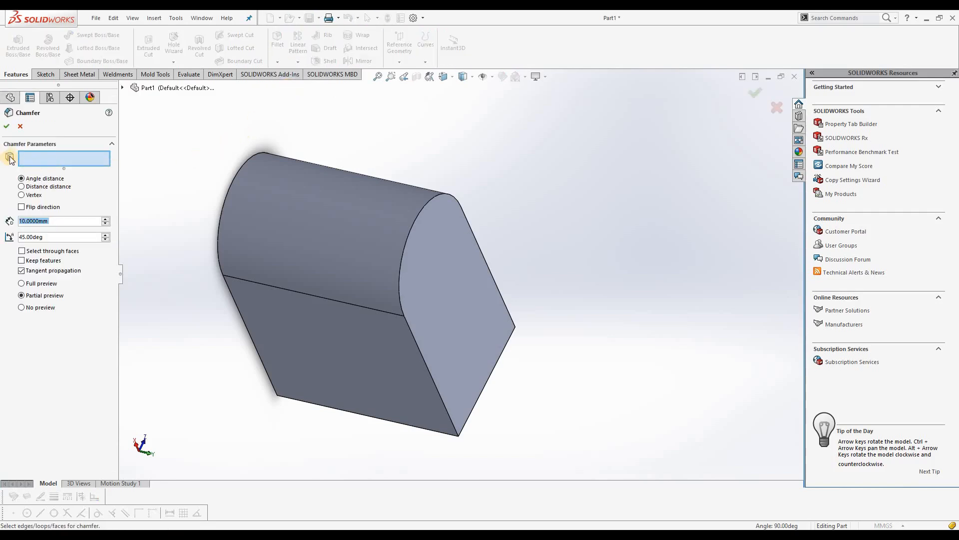
middle_drag(539, 368, 478, 233)
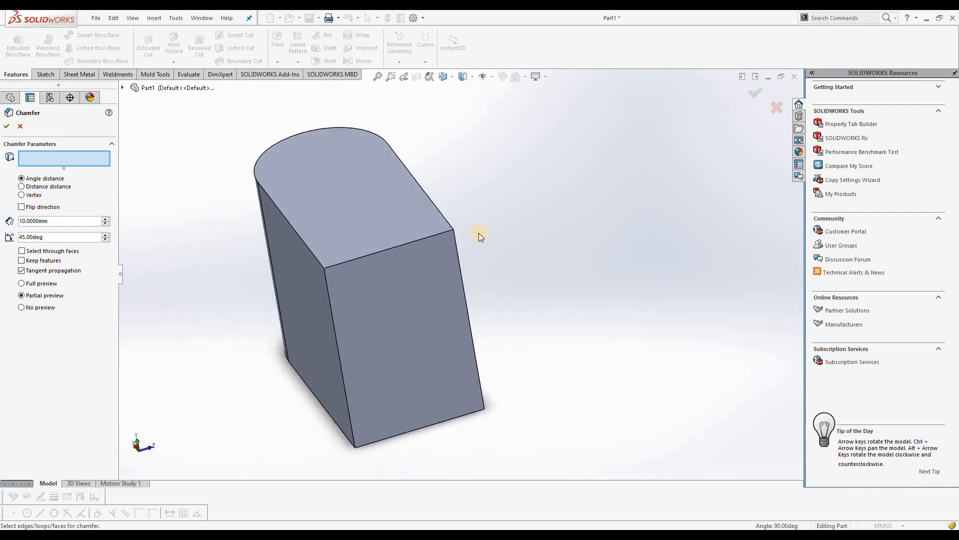
click(403, 244)
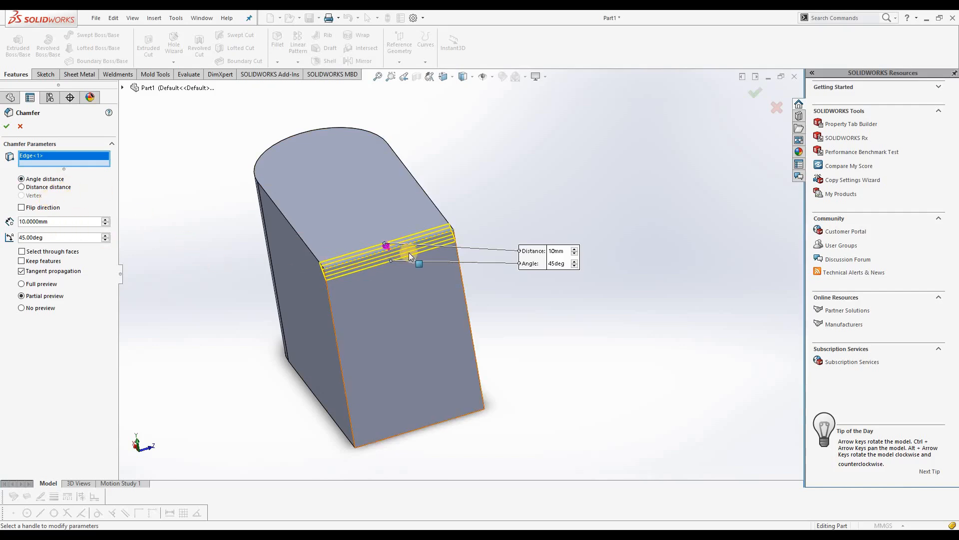
scroll(404, 247, down, 2)
scroll(393, 242, down, 1)
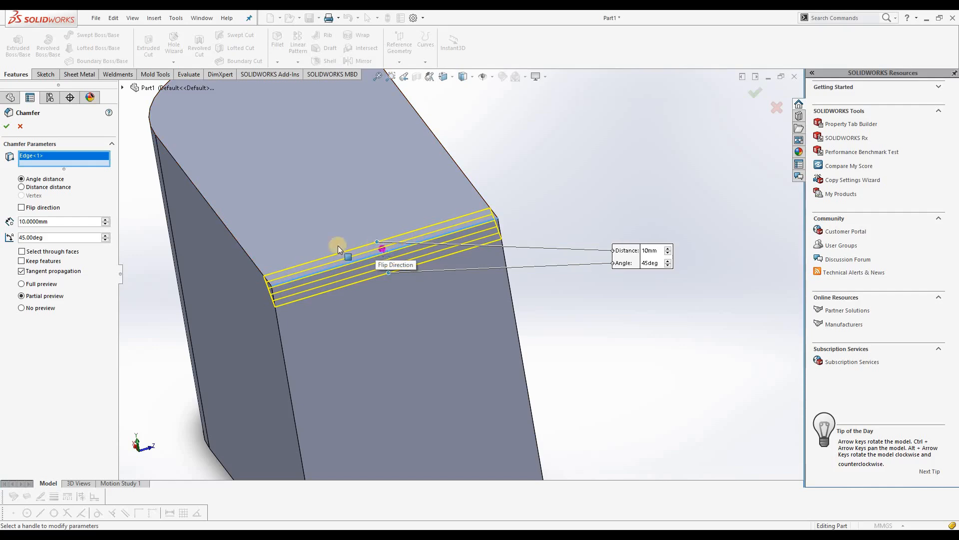
Set the chamfer's angle to 60 degrees
middle_drag(377, 247, 307, 280)
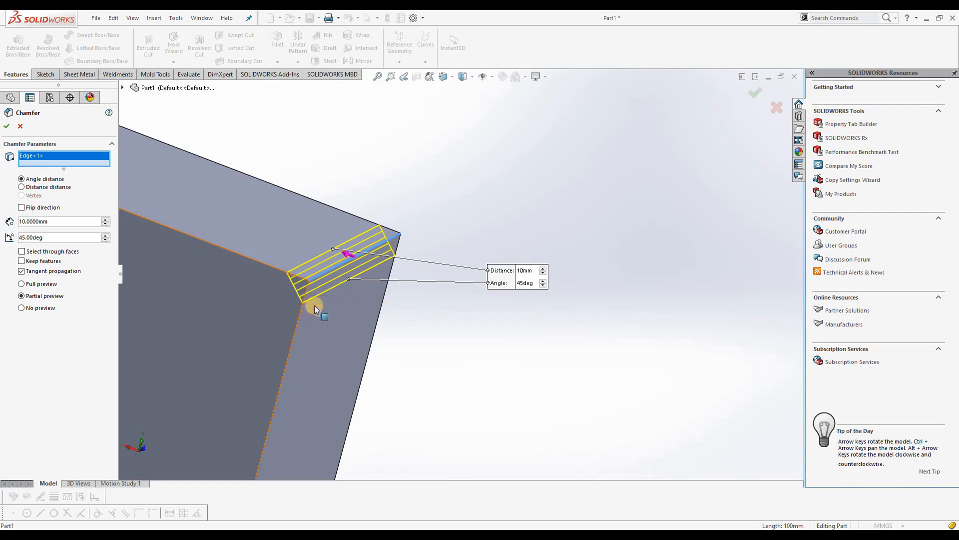
drag(533, 282, 524, 282)
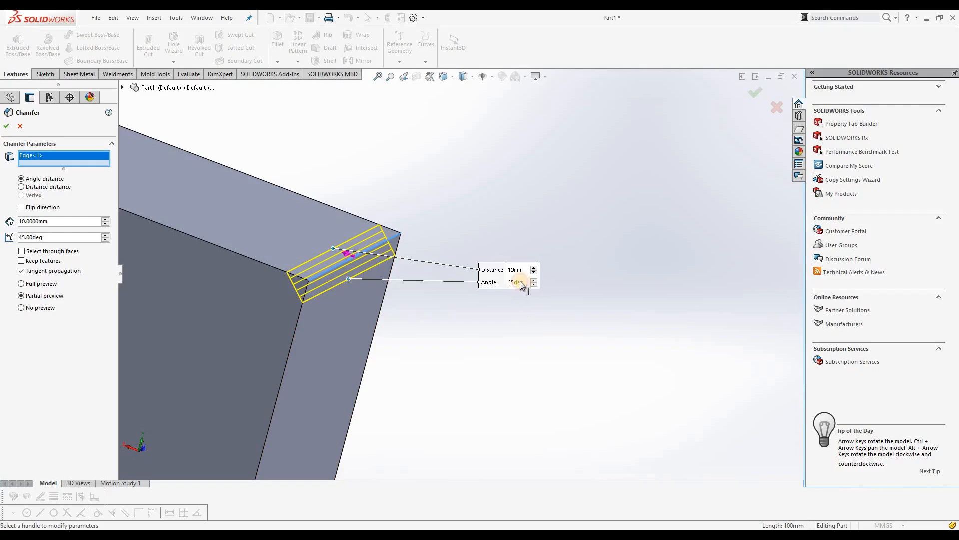
click(514, 282)
text(60)
key(Return)
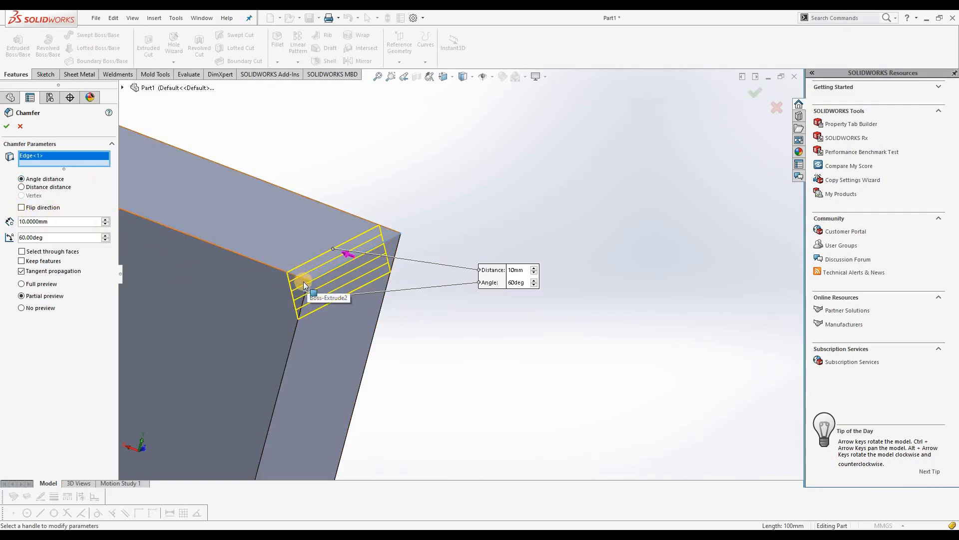
Compare both chamfer directions, leave Flip direction enabled, and apply the chamfer
click(21, 207)
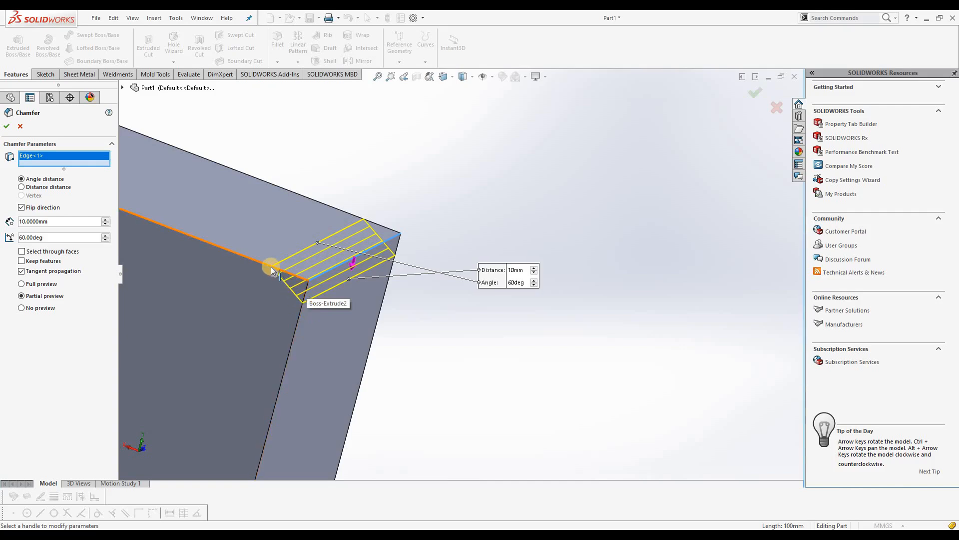
click(22, 207)
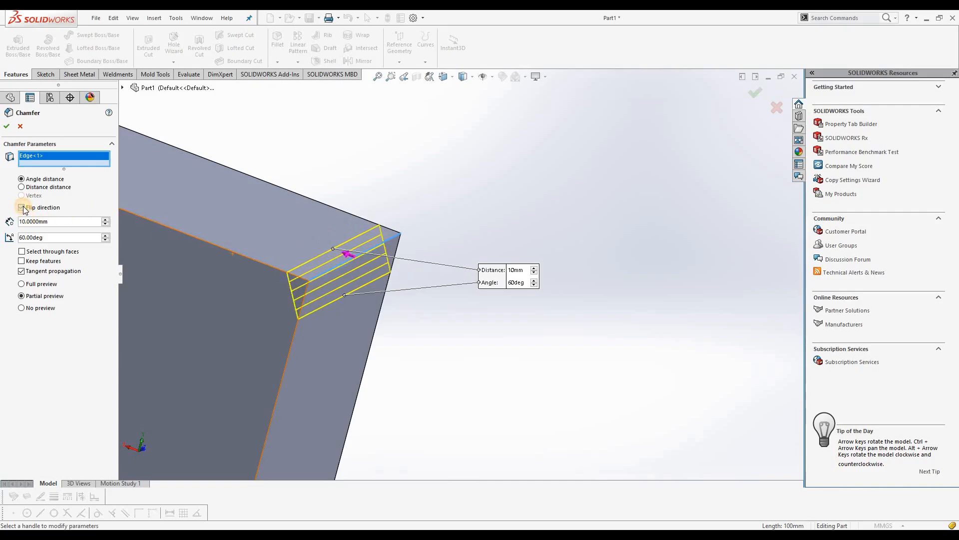
click(22, 207)
click(22, 208)
click(21, 208)
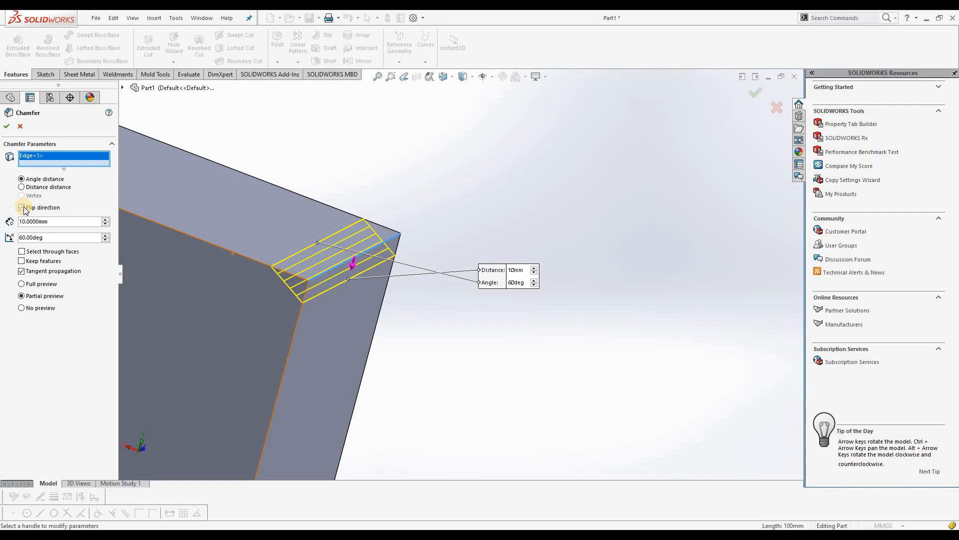
click(6, 128)
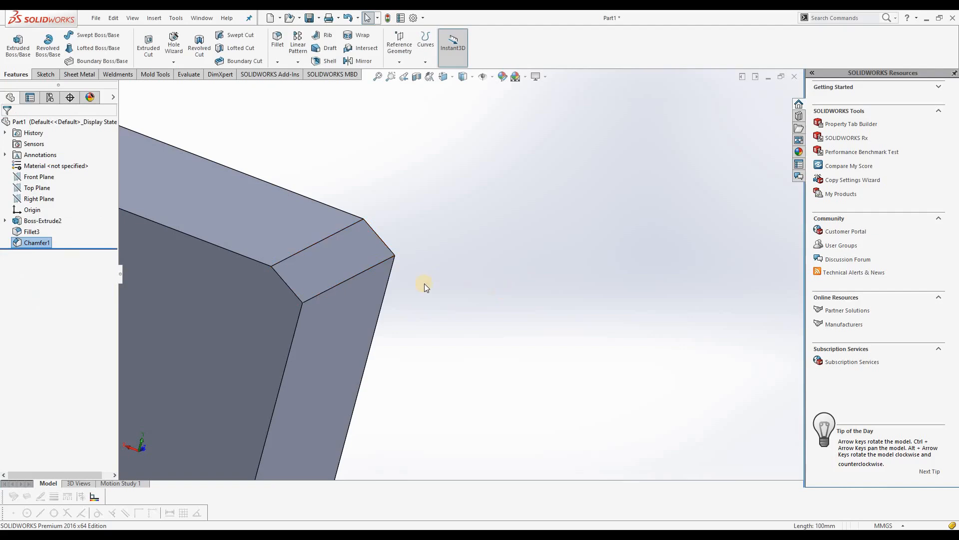
Start a second chamfer on another edge of the block's flat end face and use the Distance distance type
scroll(422, 283, up, 5)
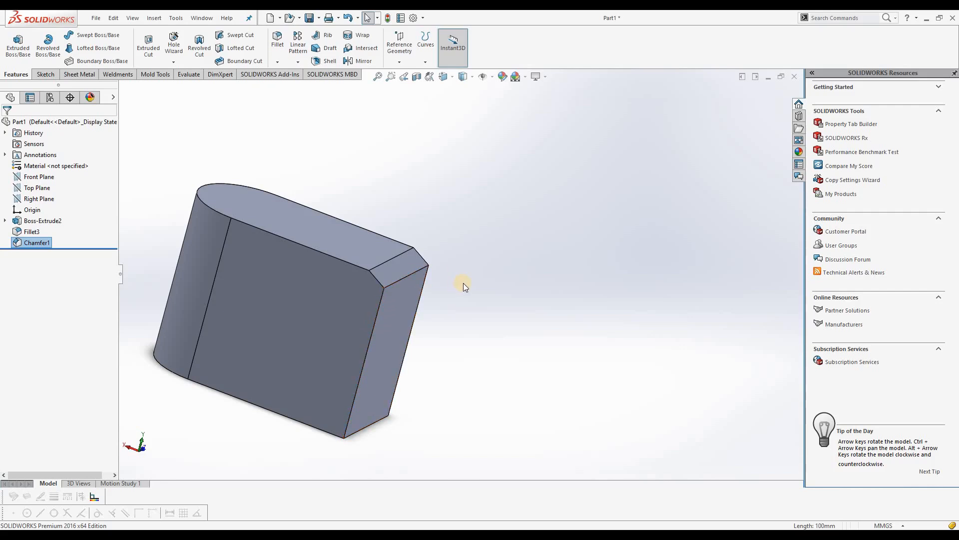
scroll(463, 283, down, 3)
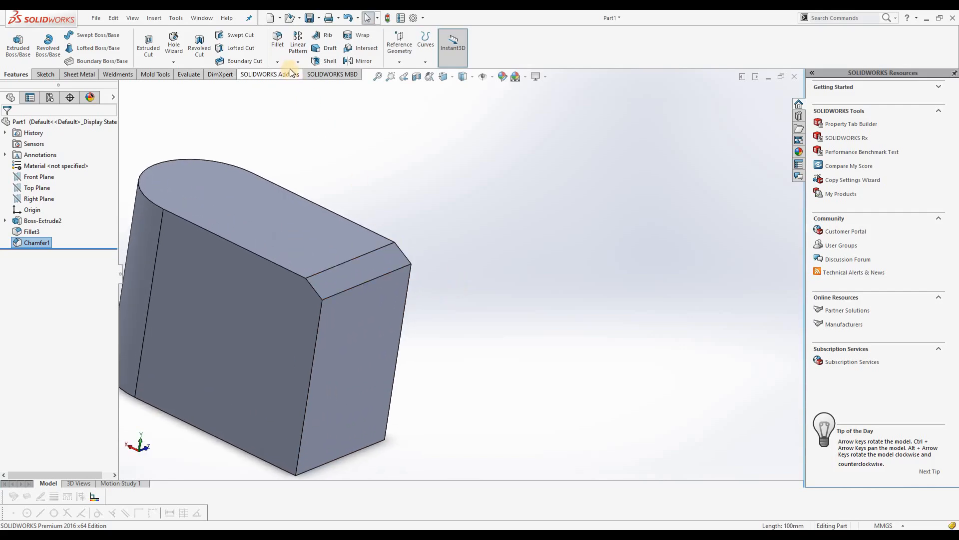
click(278, 61)
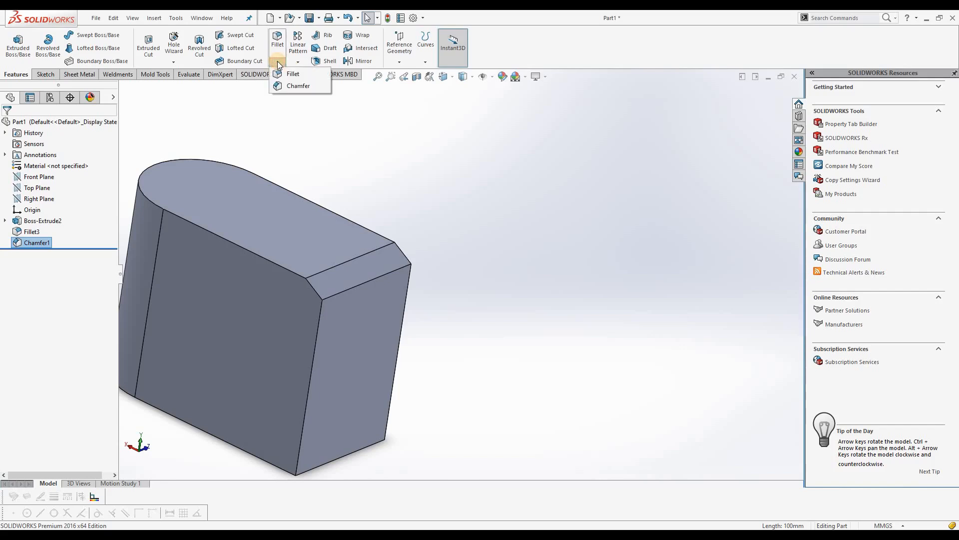
click(290, 86)
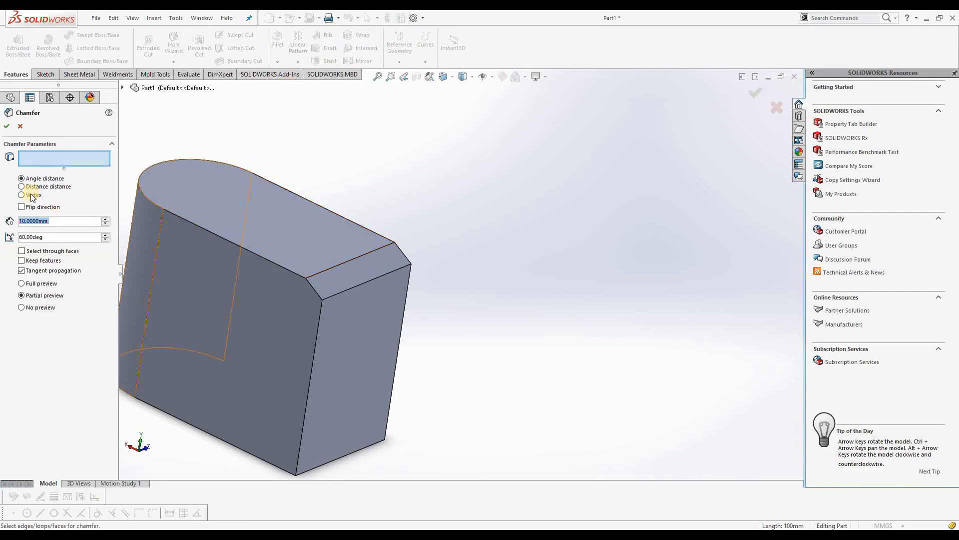
middle_drag(445, 317, 375, 288)
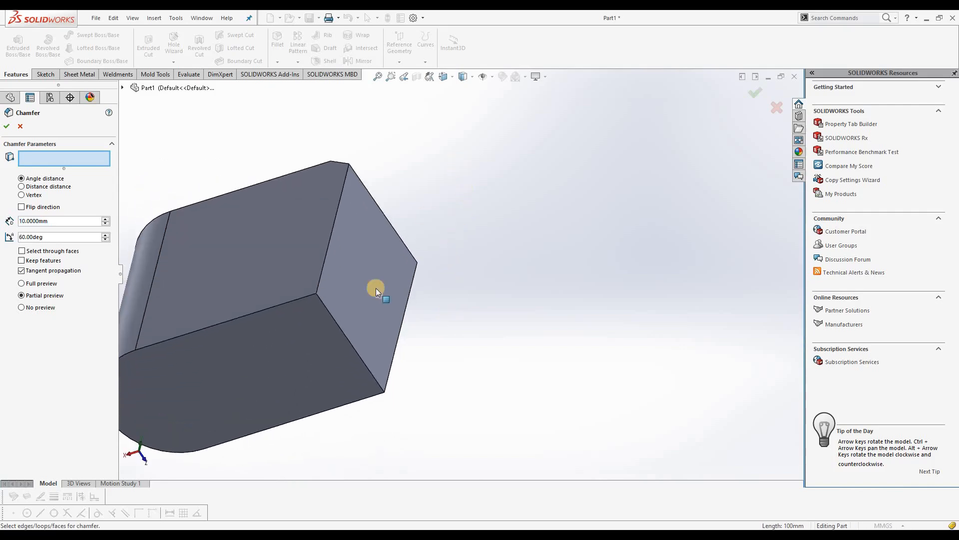
click(343, 331)
middle_drag(404, 418, 223, 261)
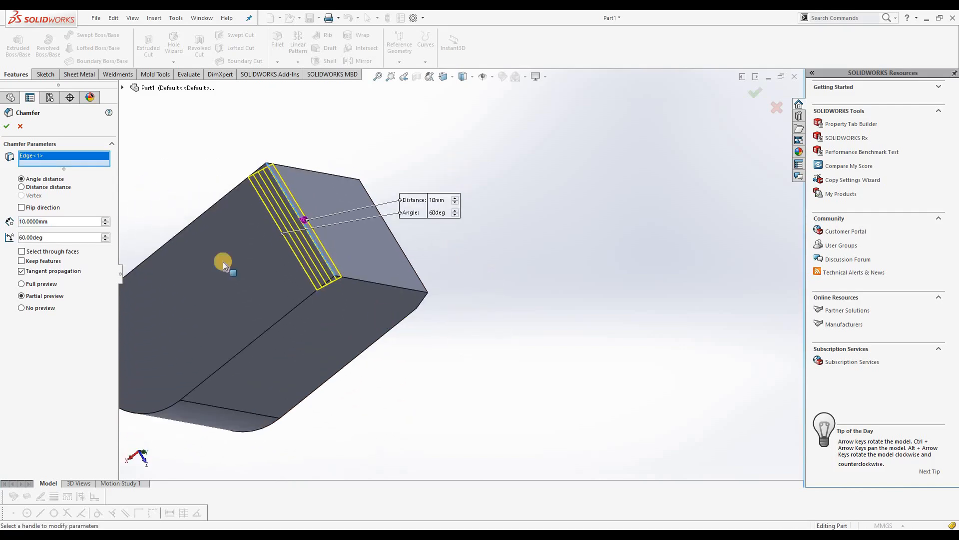
click(22, 188)
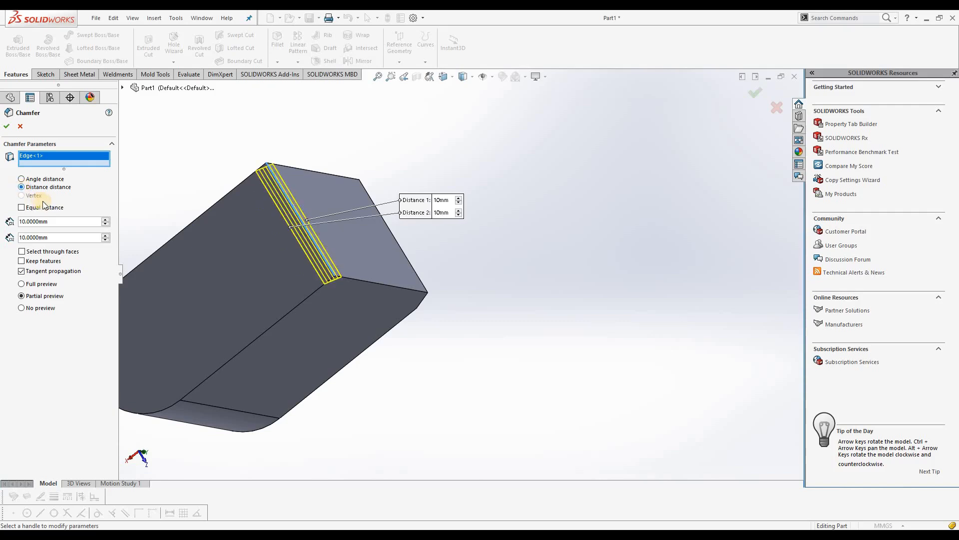
Turn the second chamfer's Equal distance option on and off again
middle_drag(389, 306, 334, 239)
scroll(245, 125, down, 4)
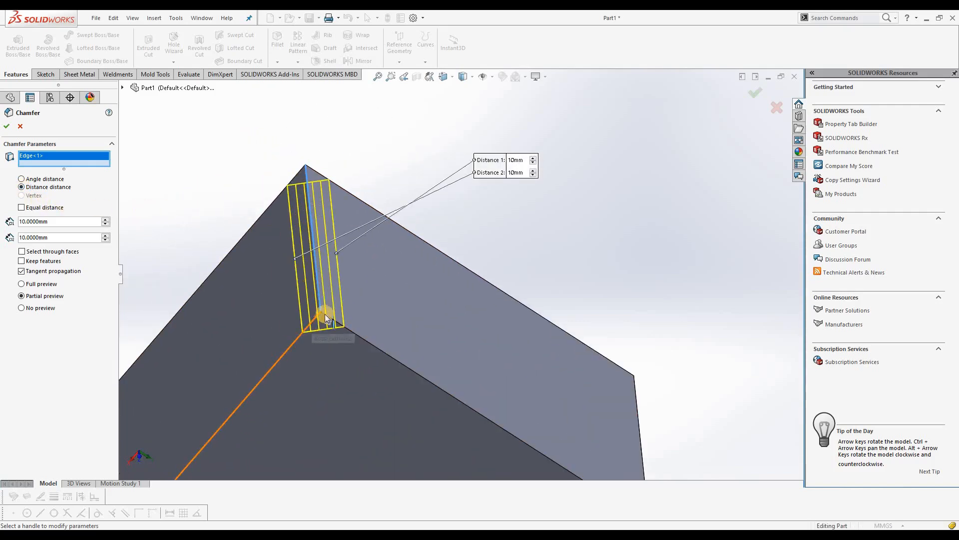
scroll(331, 312, down, 3)
scroll(337, 306, down, 1)
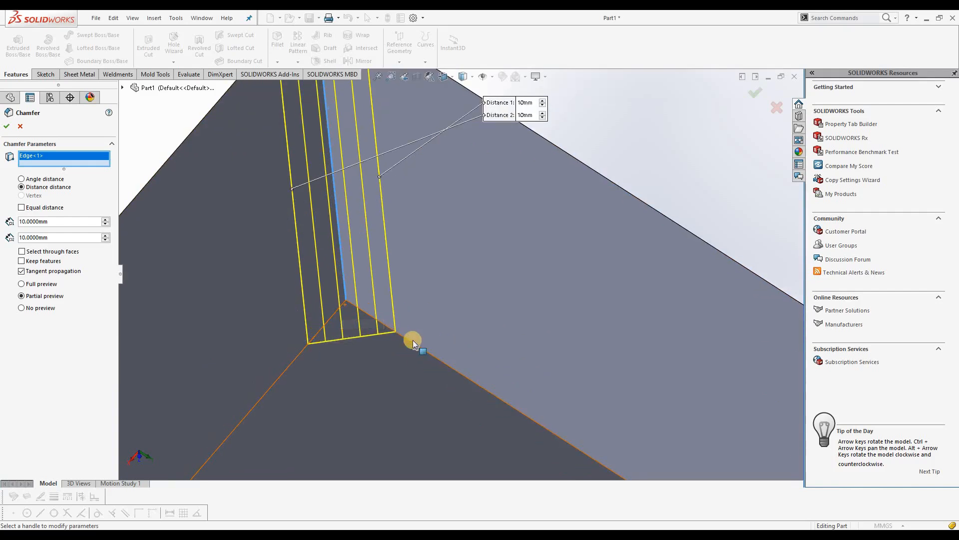
drag(510, 107, 428, 210)
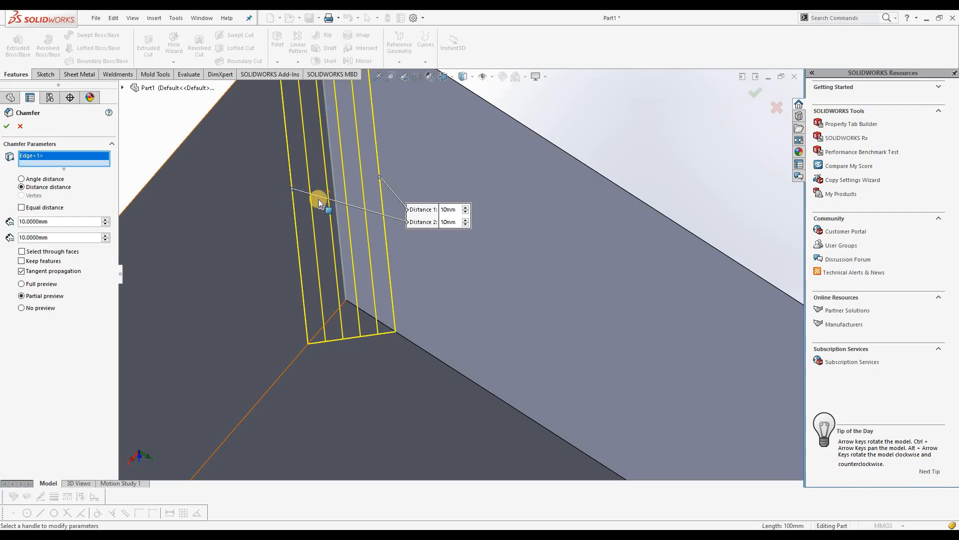
click(22, 207)
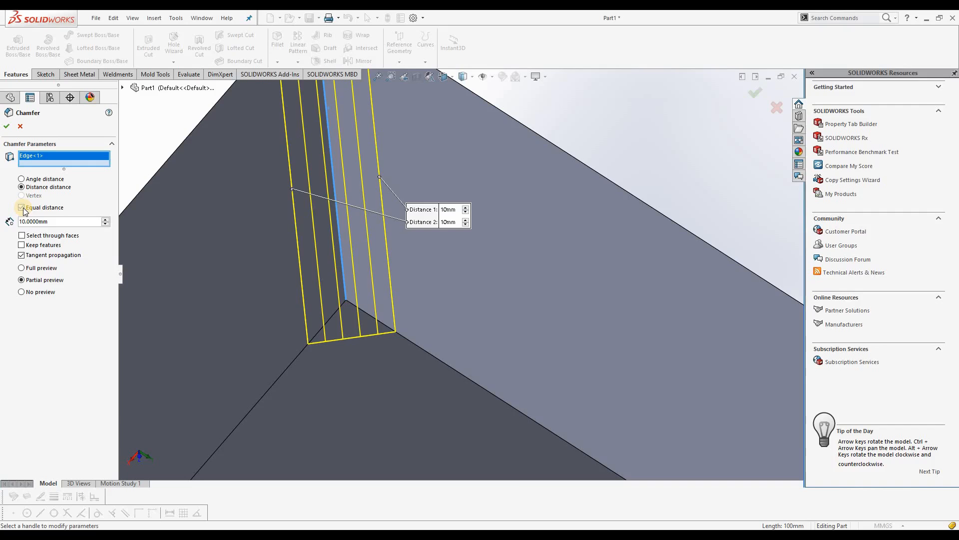
click(22, 208)
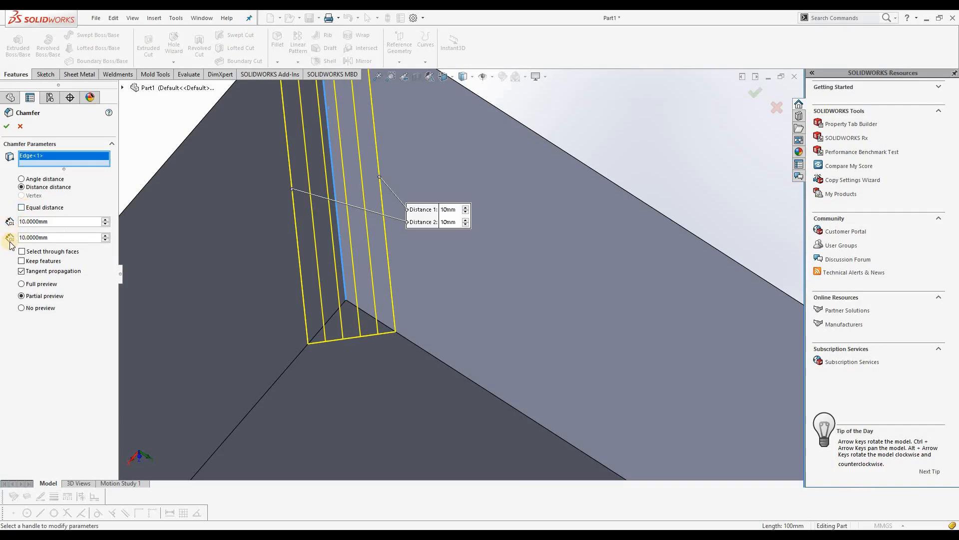
Set the second chamfer's Distance 1 to 20 mm and Distance 2 to 15 mm
click(59, 222)
drag(59, 222, 17, 227)
text(20)
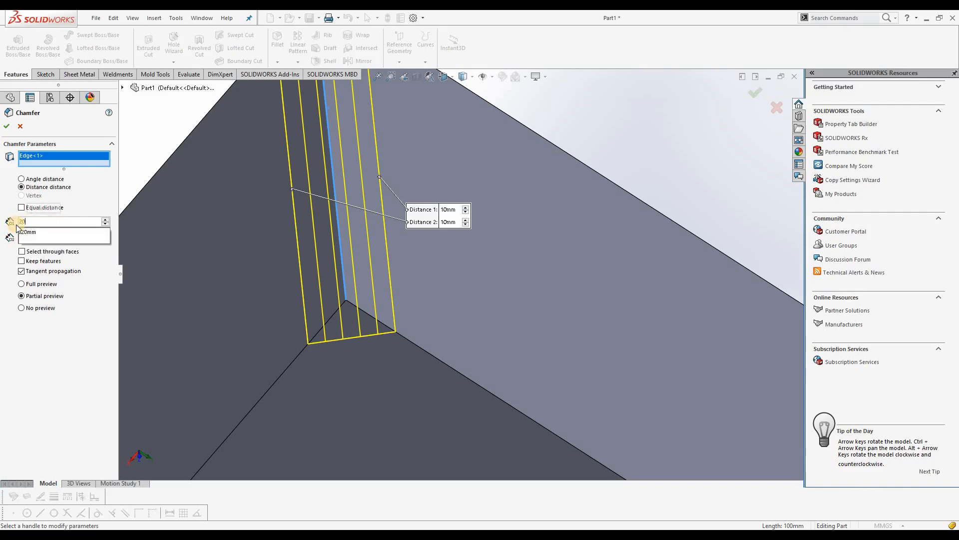
key(Return)
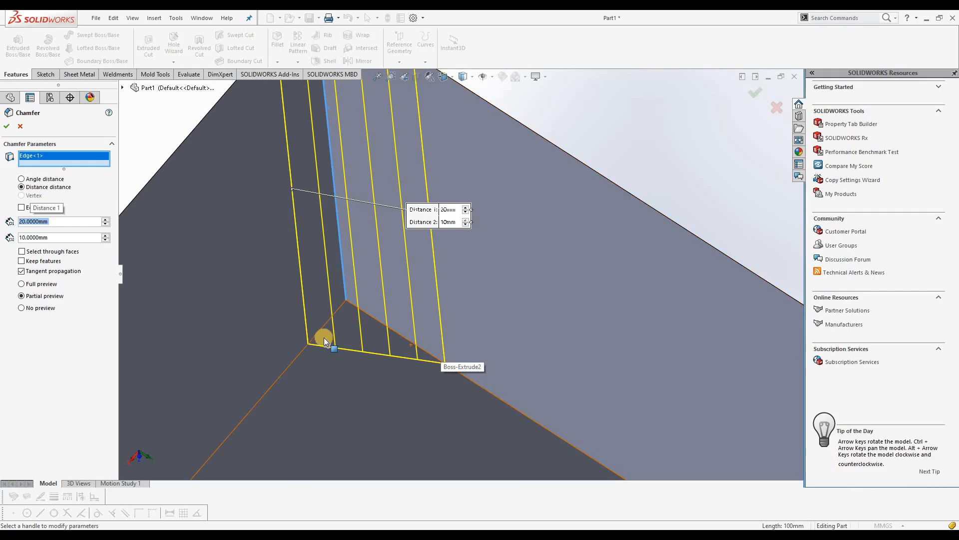
click(52, 237)
drag(7, 239, 3, 239)
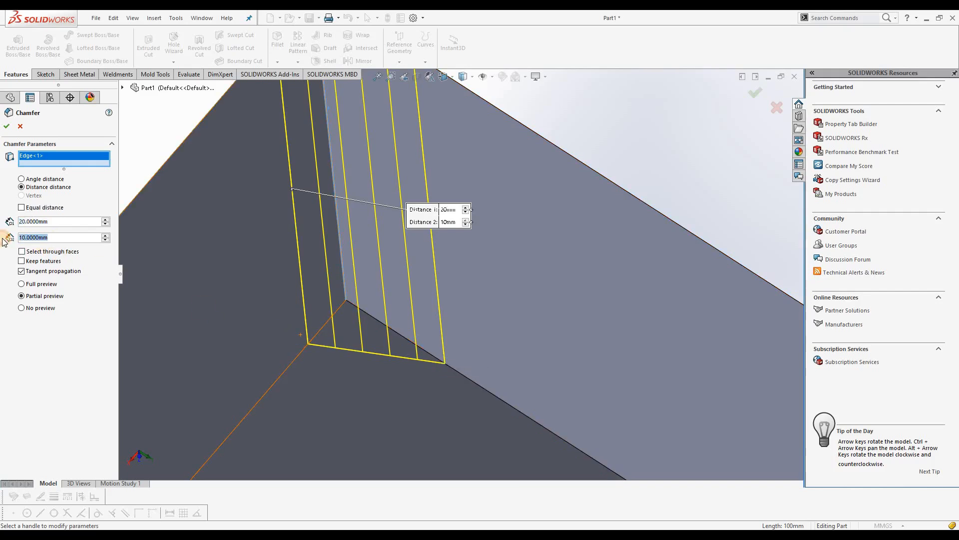
text(15)
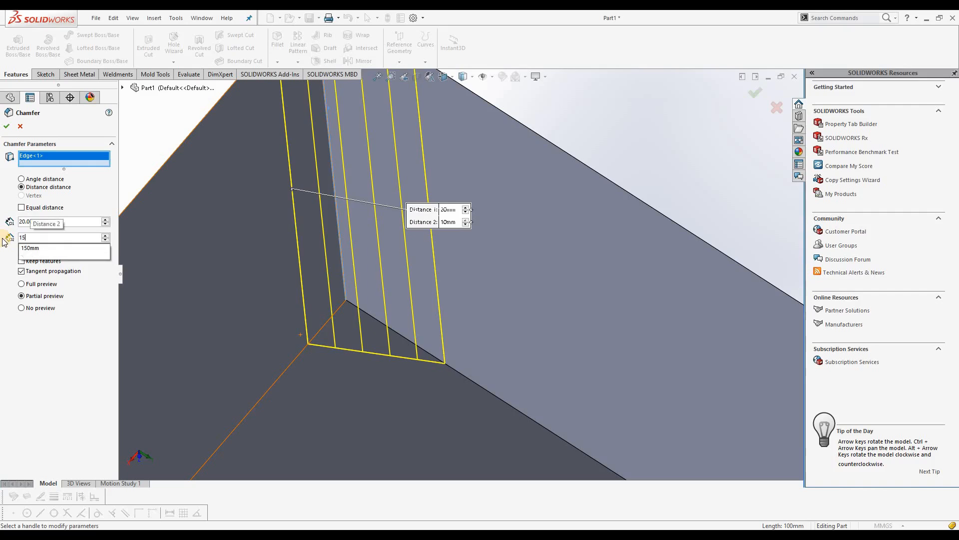
key(Return)
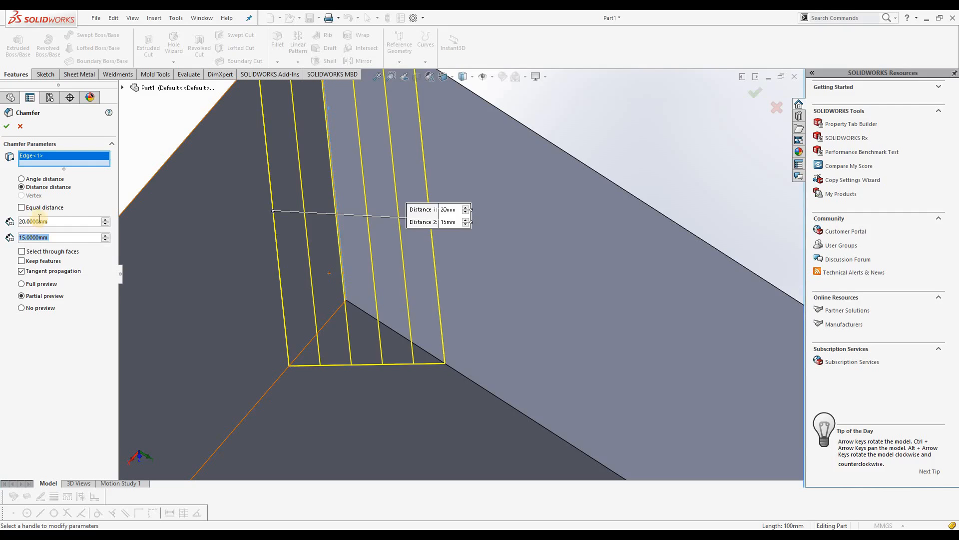
Toggle Equal distance on and off, and set Distance 1 to 15 mm and Distance 2 to 20 mm
click(21, 207)
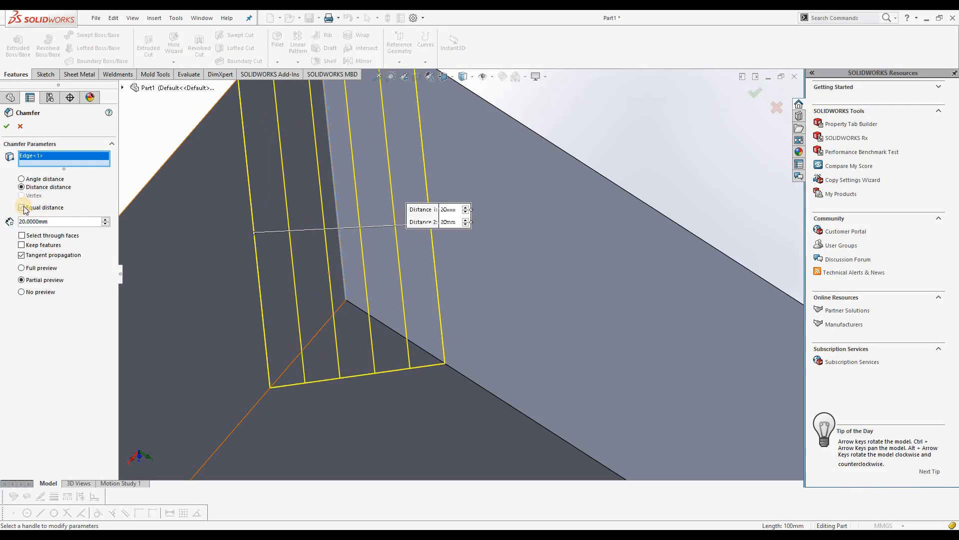
click(21, 208)
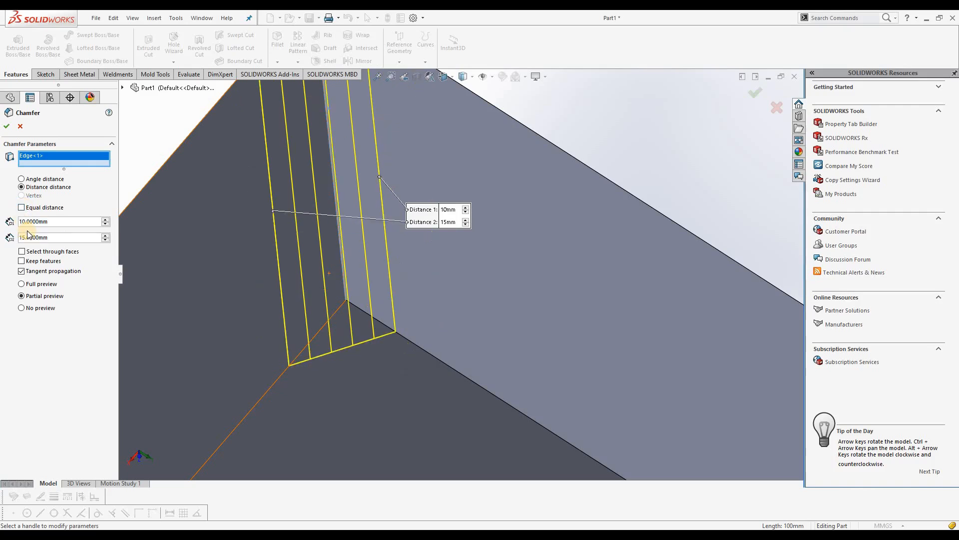
click(447, 210)
text(15)
key(Return)
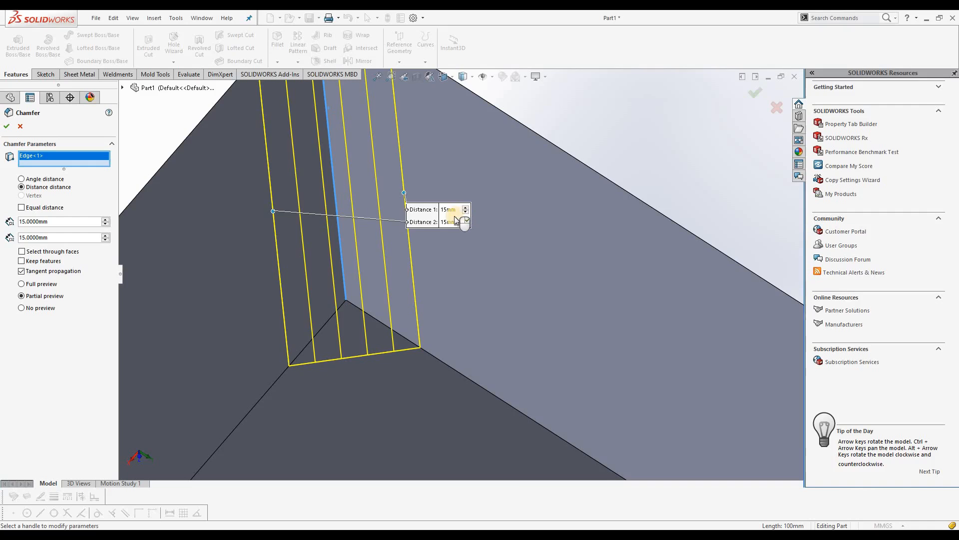
click(450, 221)
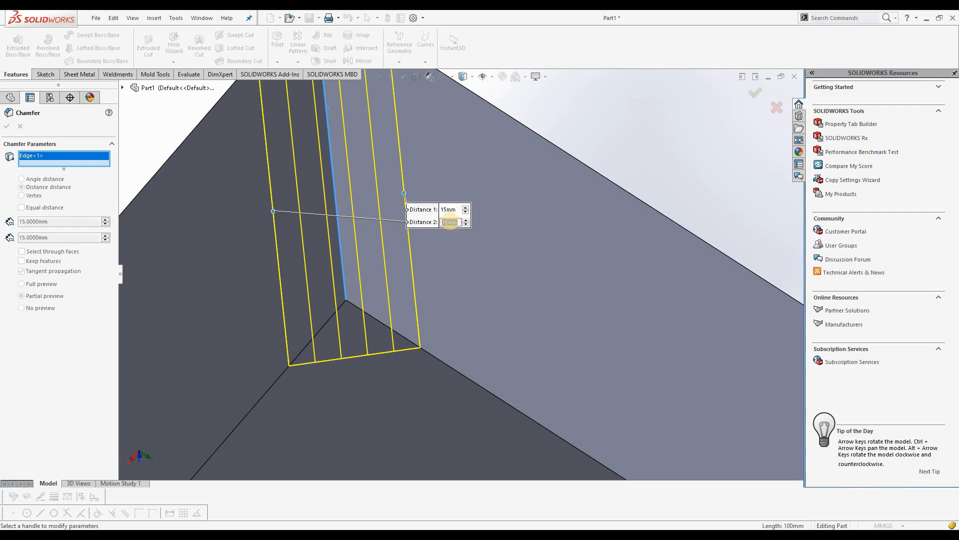
text(20)
key(Return)
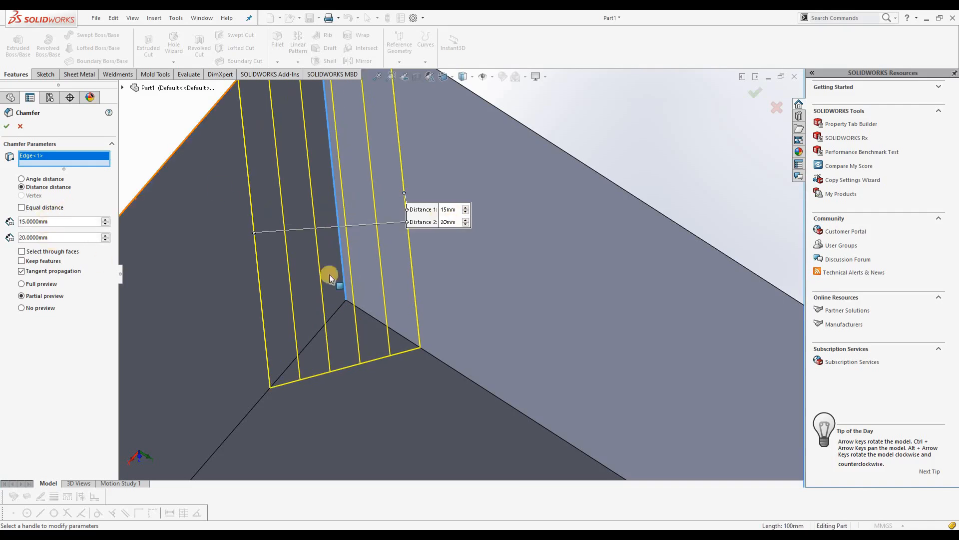
Try 5 mm for Distance 1 and 30 mm for Distance 2 on the second chamfer
drag(442, 228, 322, 171)
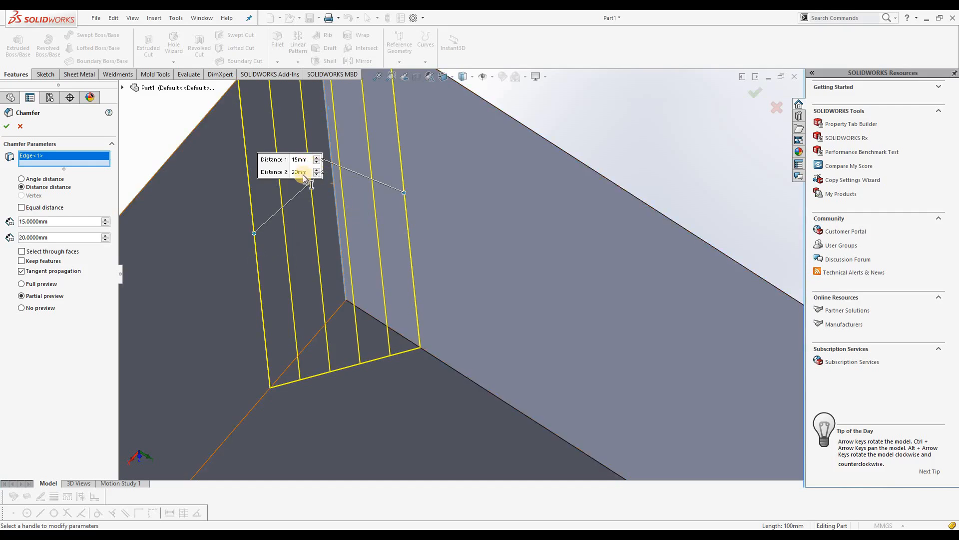
click(317, 161)
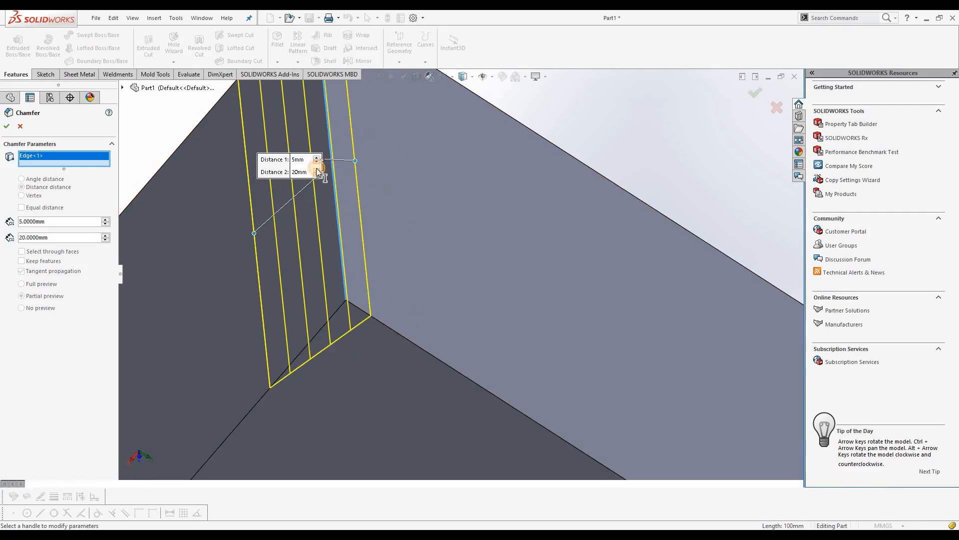
click(317, 172)
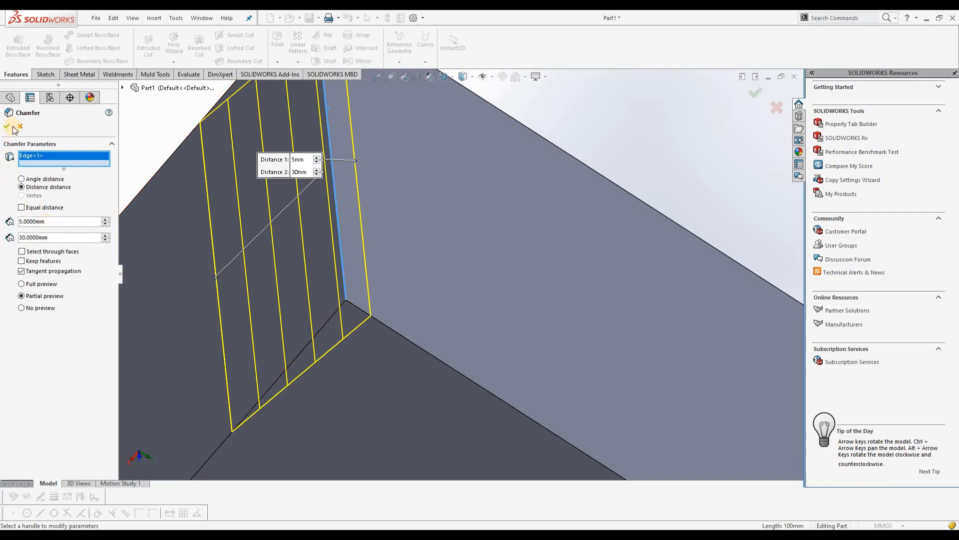
Set Distance 1 to 15 mm and Distance 2 to 20 mm and create the second chamfer
click(316, 158)
click(317, 176)
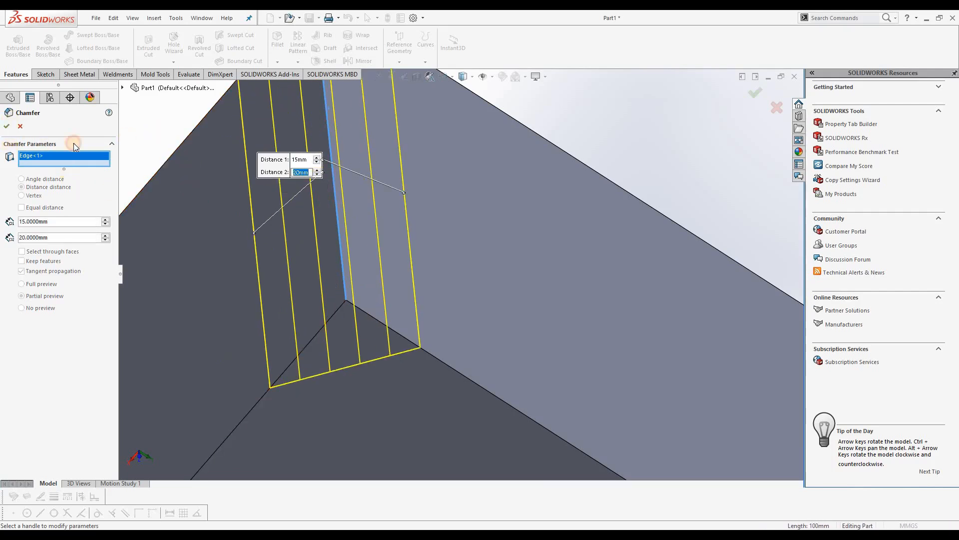
key(Return)
middle_drag(400, 304, 439, 262)
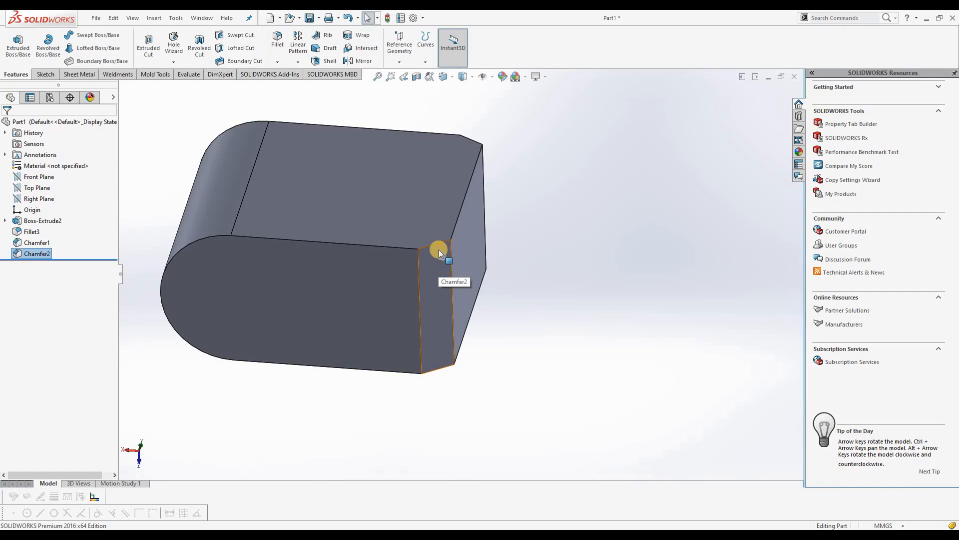
scroll(439, 254, down, 1)
scroll(439, 254, up, 2)
Sketch a 30 mm diameter circle on the block's flat round-ended face, about 47 mm straight below the origin
middle_drag(456, 217, 306, 364)
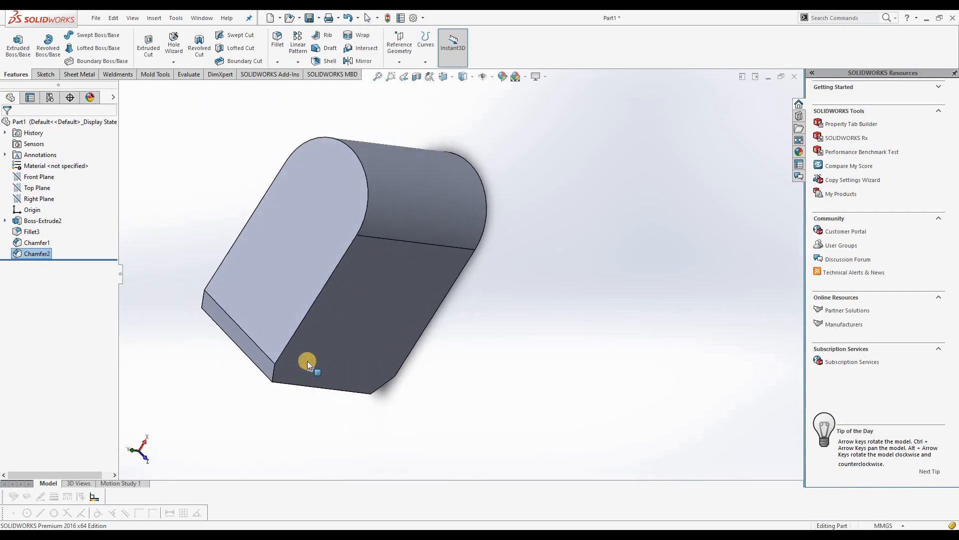
click(287, 247)
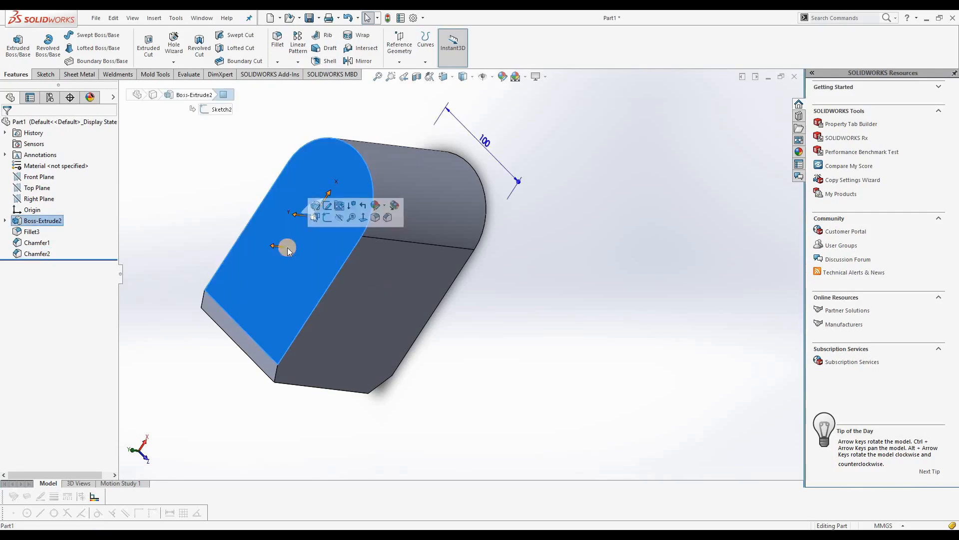
click(325, 219)
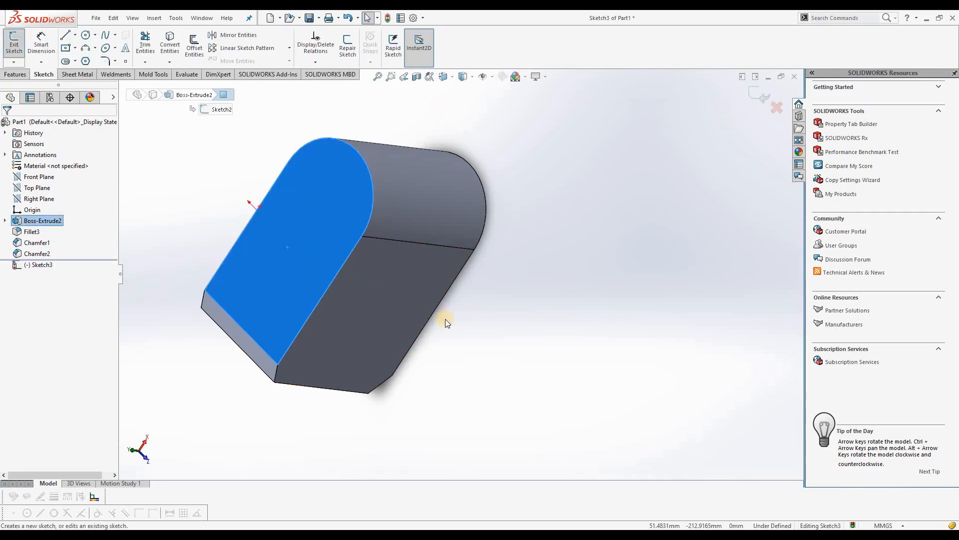
click(85, 35)
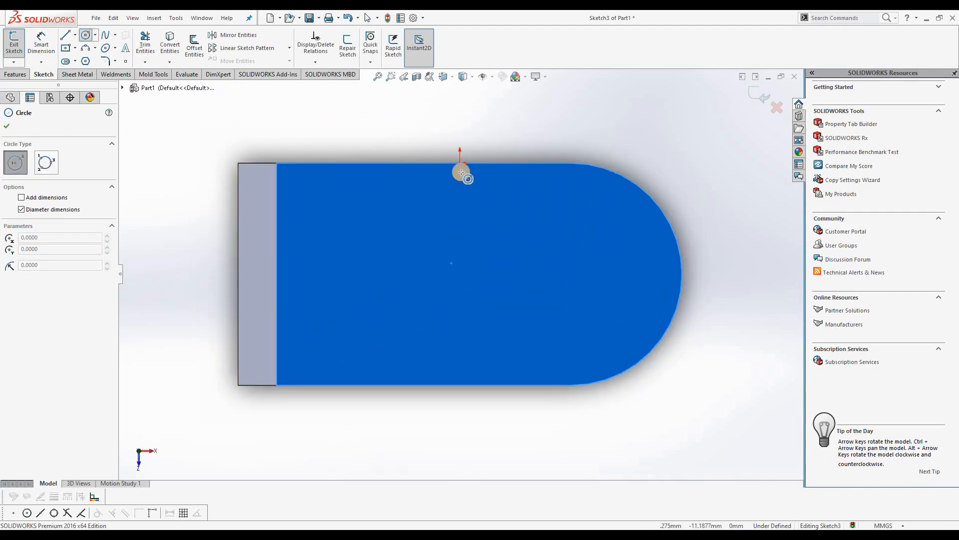
click(460, 268)
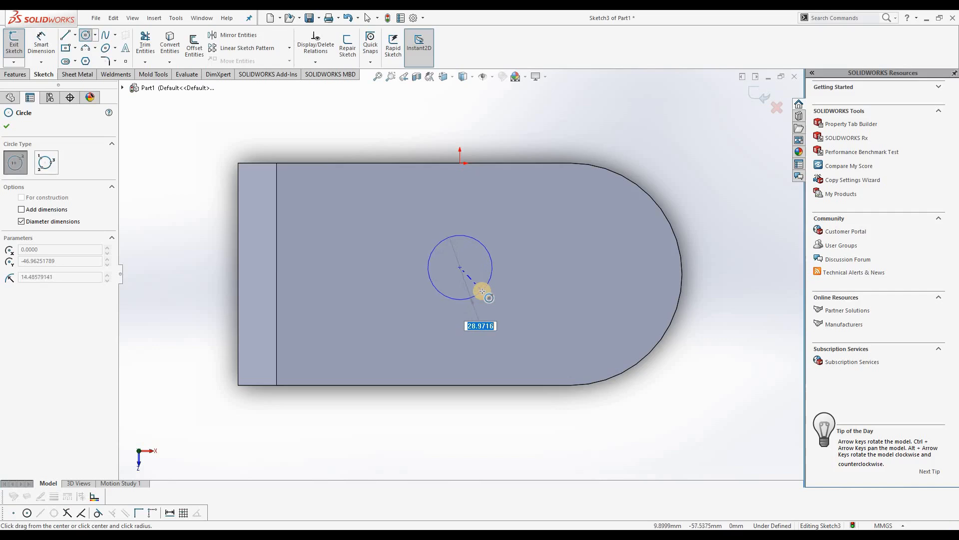
text(30)
key(Return)
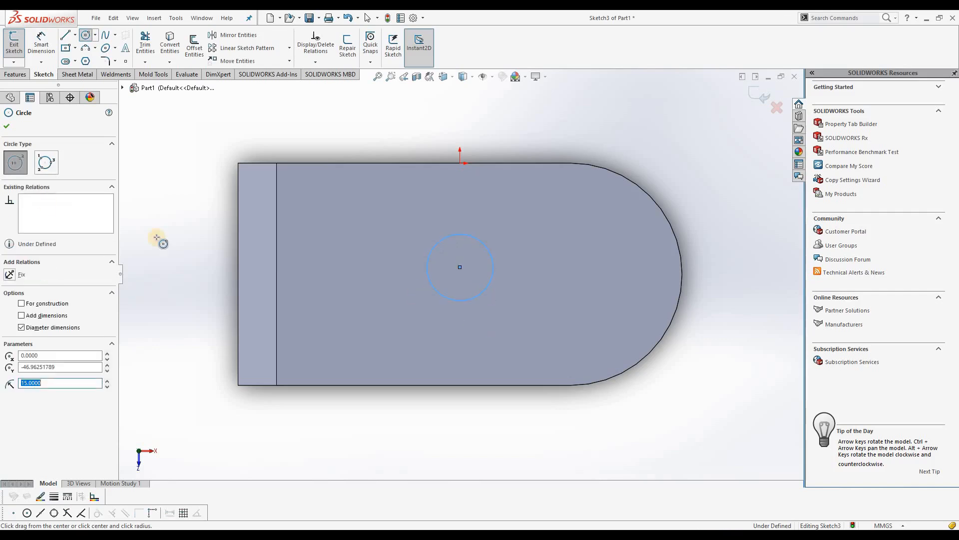
click(7, 126)
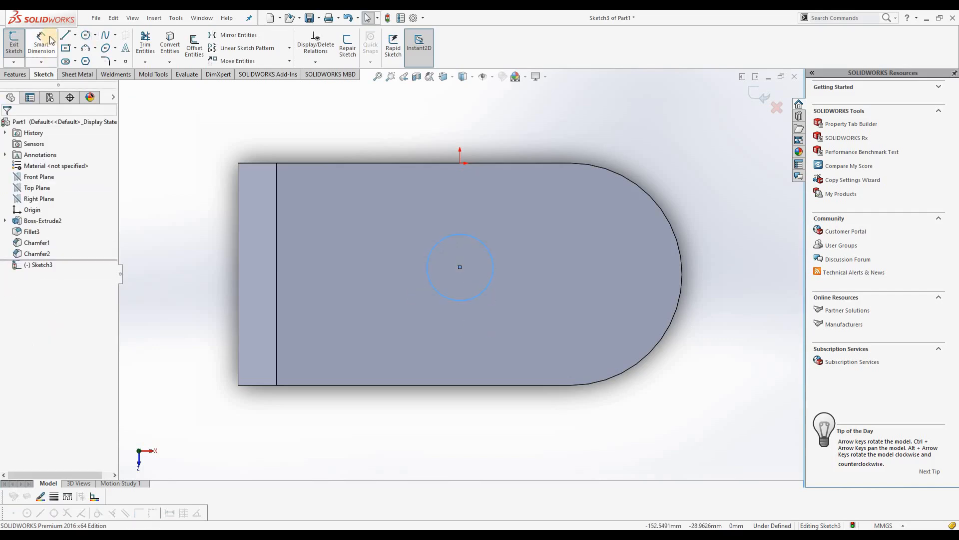
Cut the circle through the whole block with an Extruded Cut set to Through All
click(15, 74)
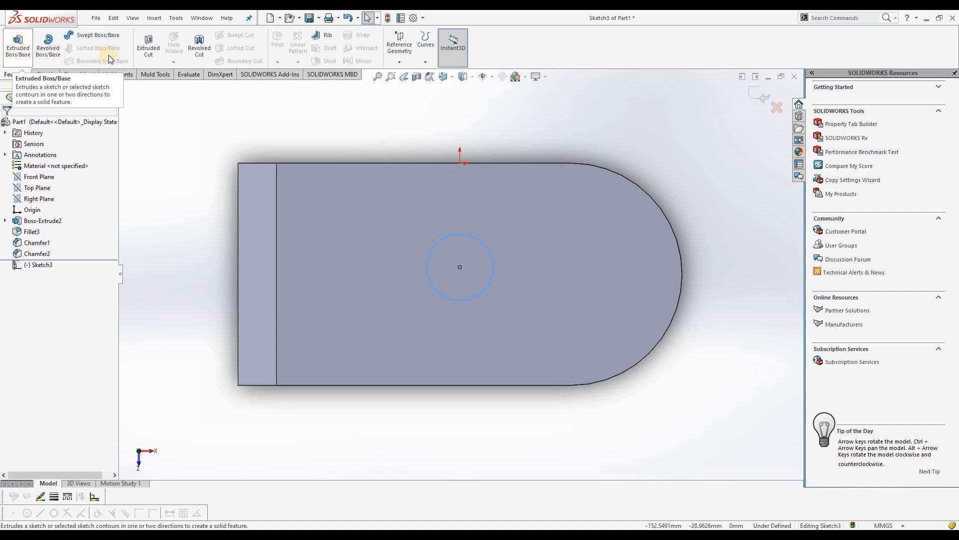
click(148, 46)
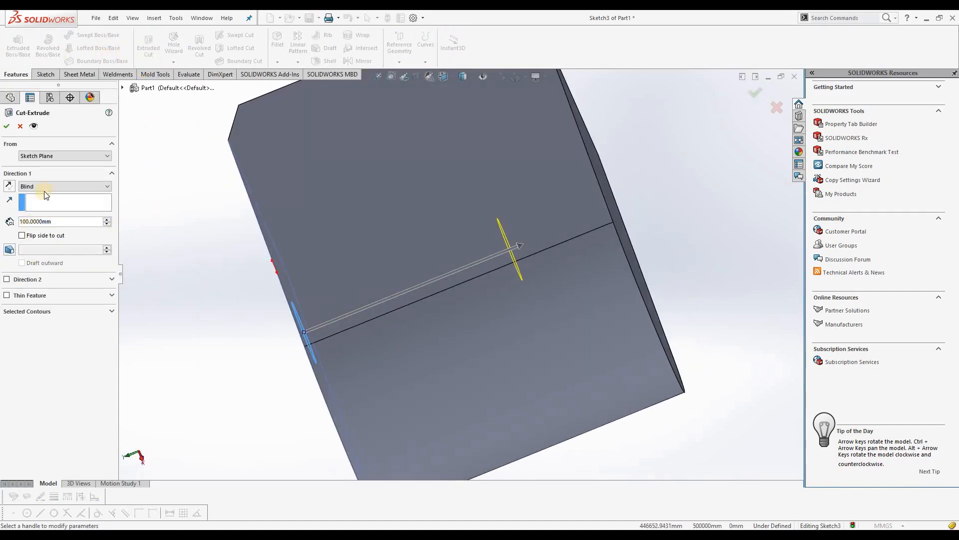
click(46, 186)
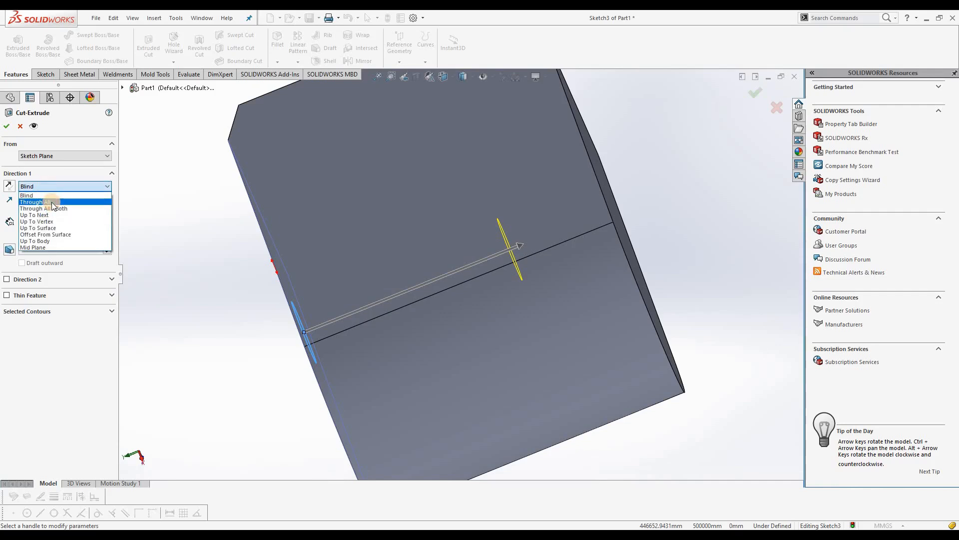
click(53, 202)
click(7, 127)
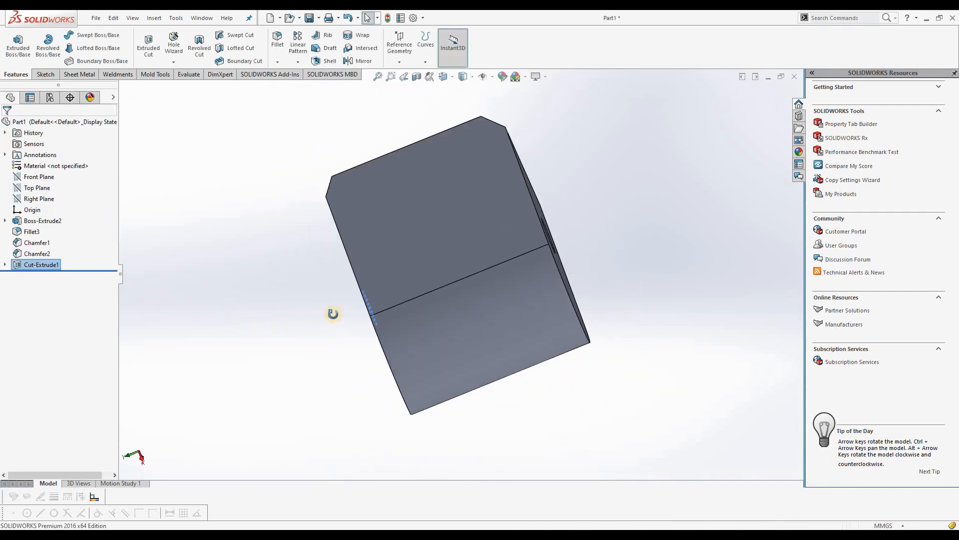
Add a symmetric constant size fillet with a 5 mm radius to the circular edge of the hole
middle_drag(333, 314, 576, 259)
scroll(578, 251, down, 4)
middle_drag(345, 308, 467, 202)
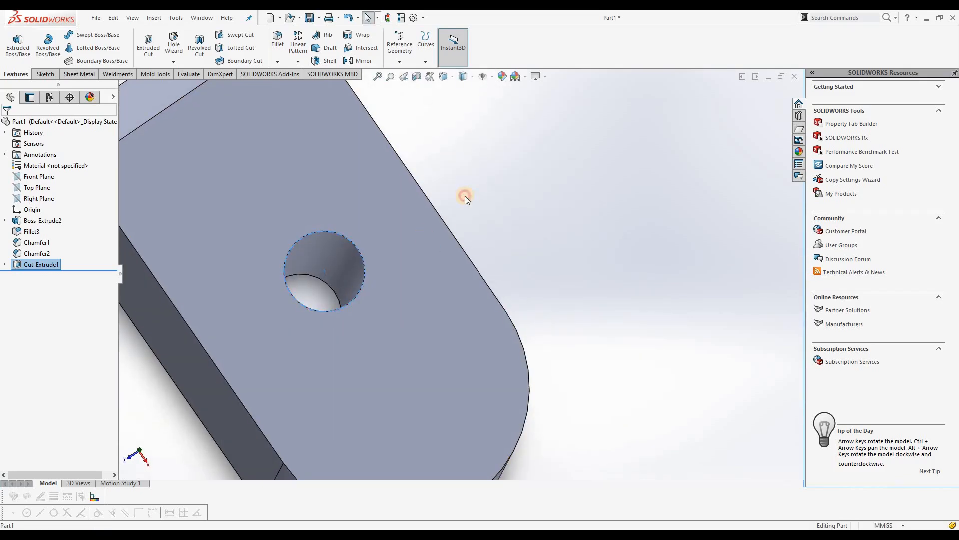
click(464, 198)
click(277, 62)
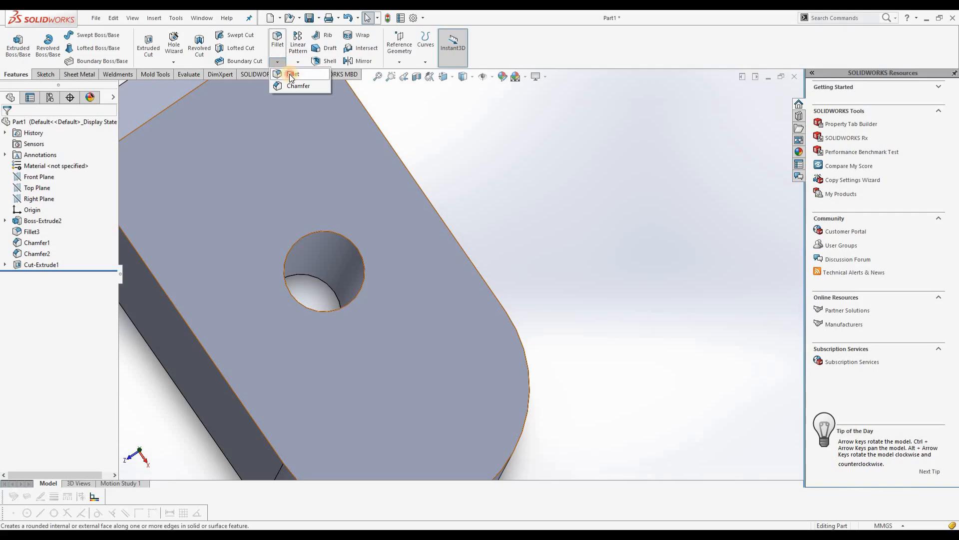
click(291, 76)
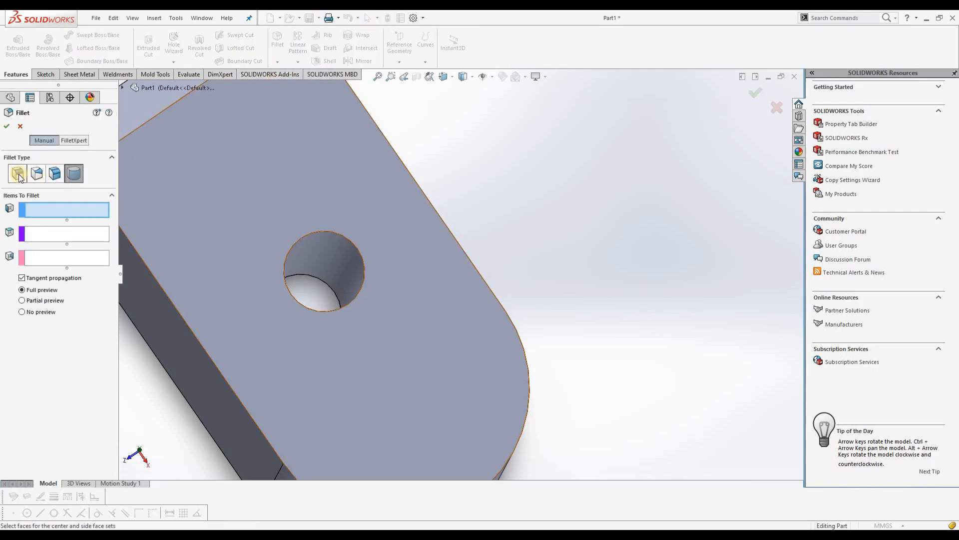
click(18, 175)
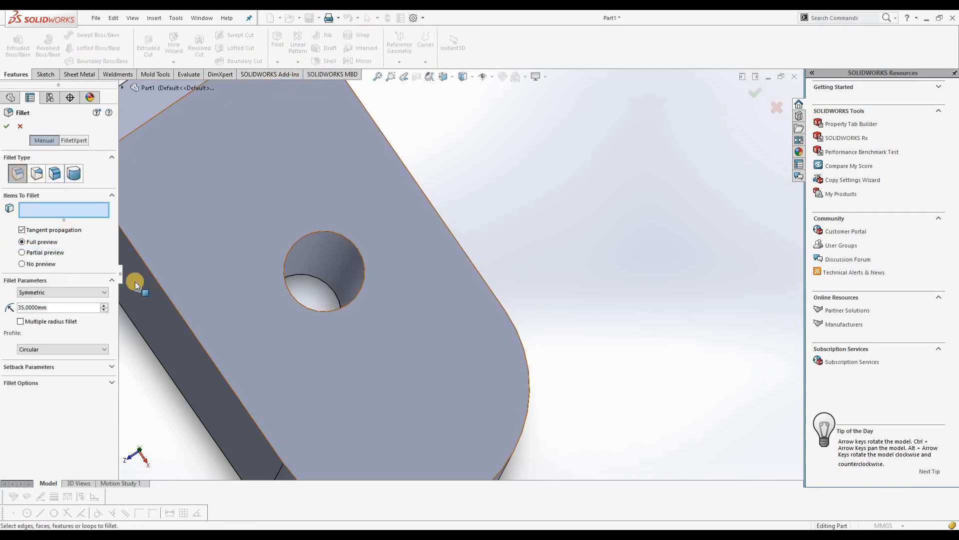
click(325, 311)
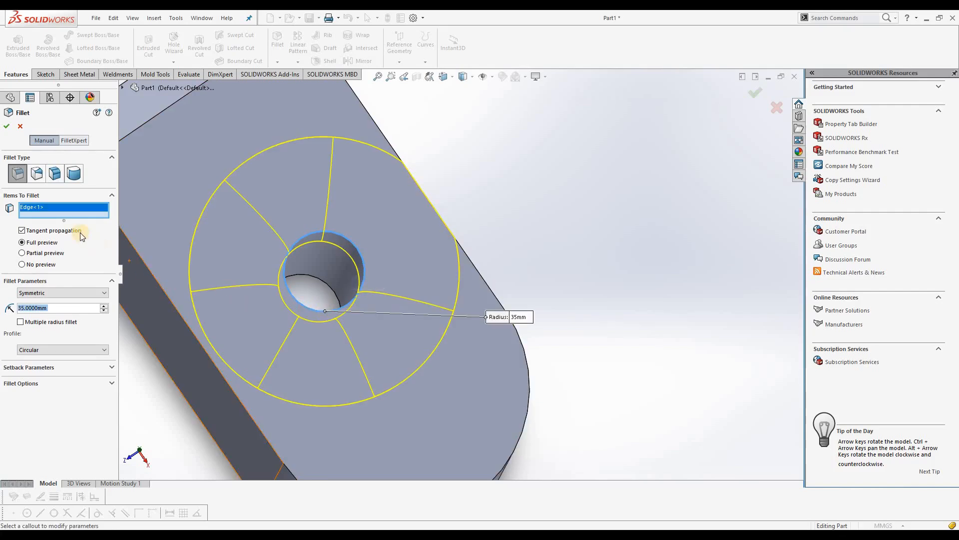
text(5)
key(Return)
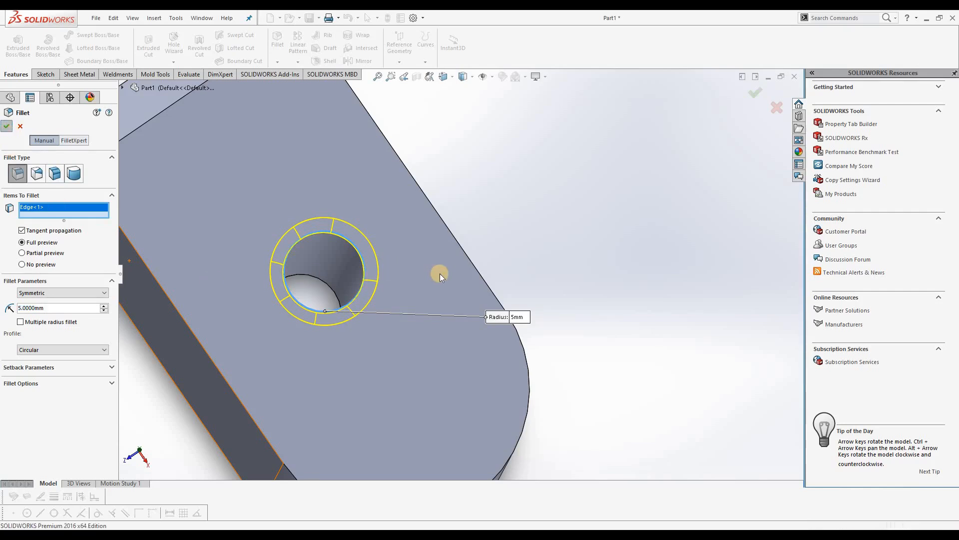
Chamfer the hole's edge on the opposite face with the Angle distance type, using a 5 mm distance and 60 degrees
middle_drag(442, 262, 358, 224)
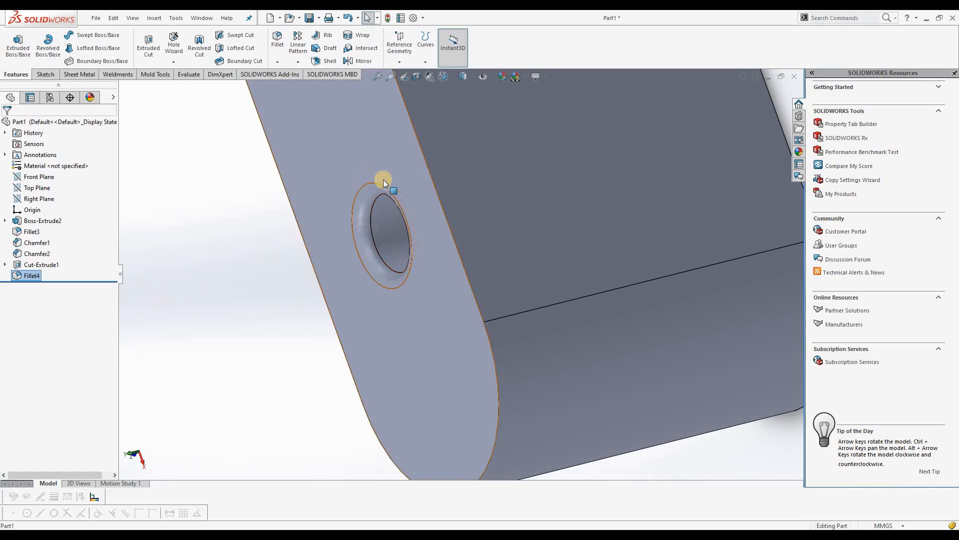
scroll(347, 295, up, 4)
middle_drag(619, 219, 480, 224)
scroll(517, 217, down, 2)
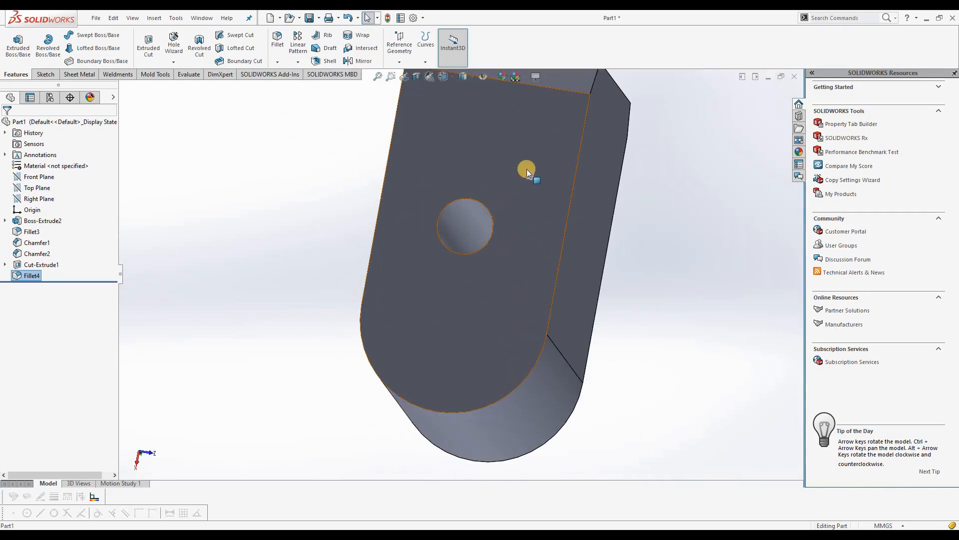
scroll(527, 169, down, 1)
click(277, 61)
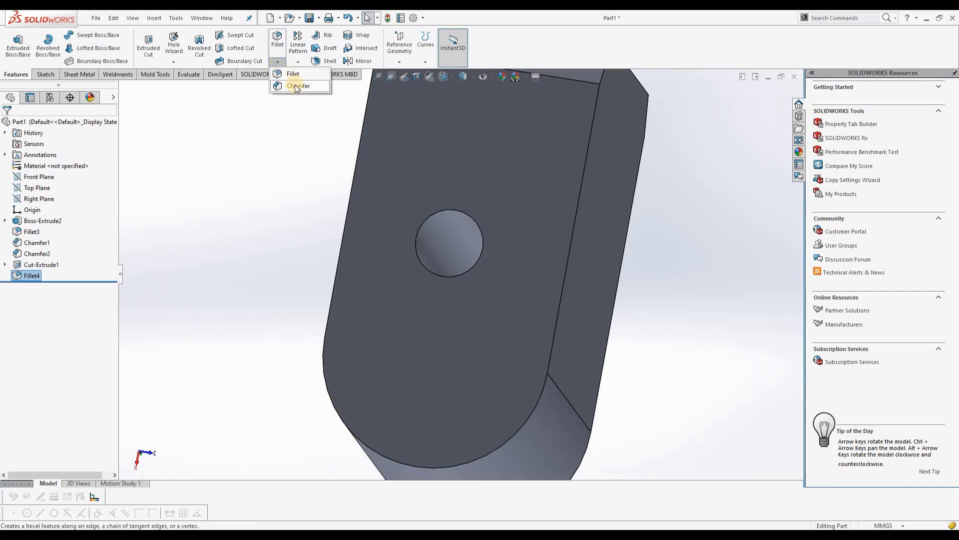
click(296, 87)
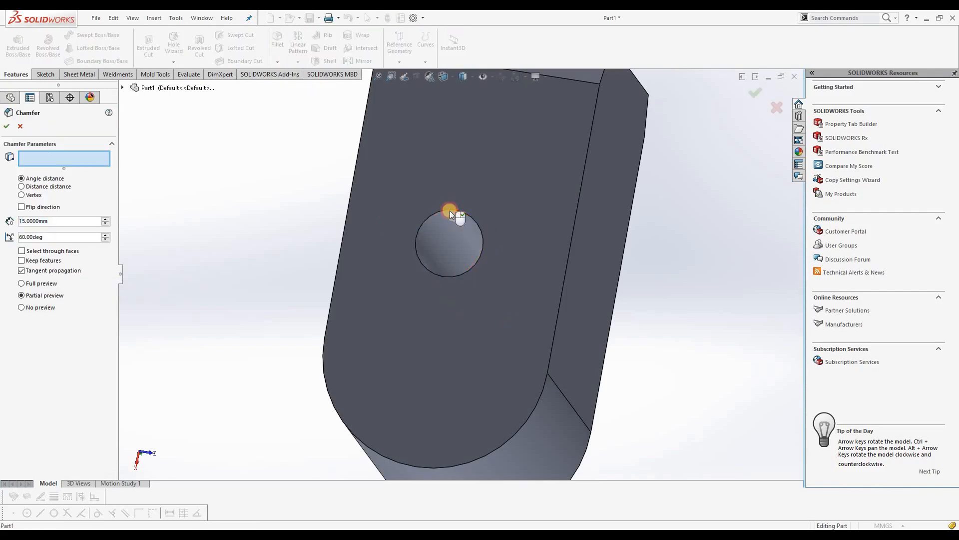
click(450, 210)
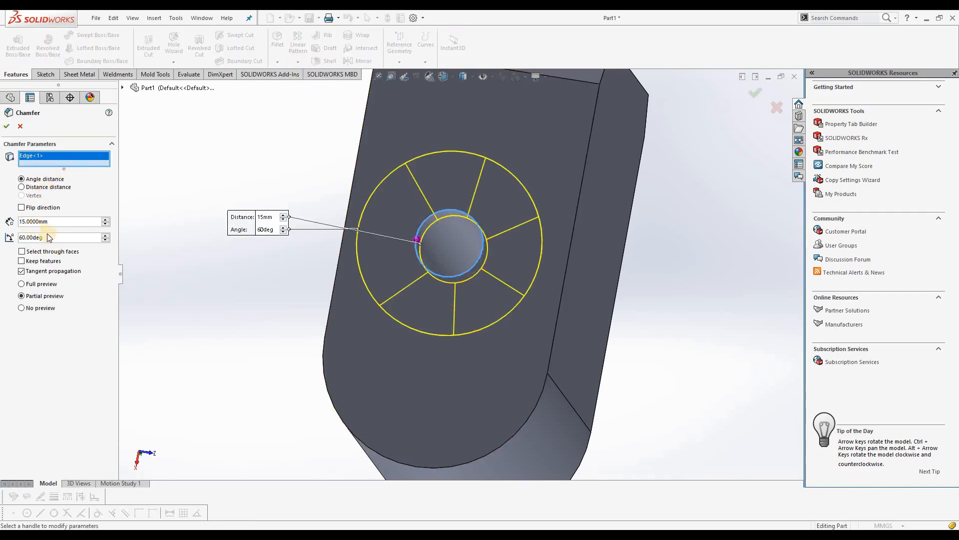
drag(54, 224, 25, 242)
text(5)
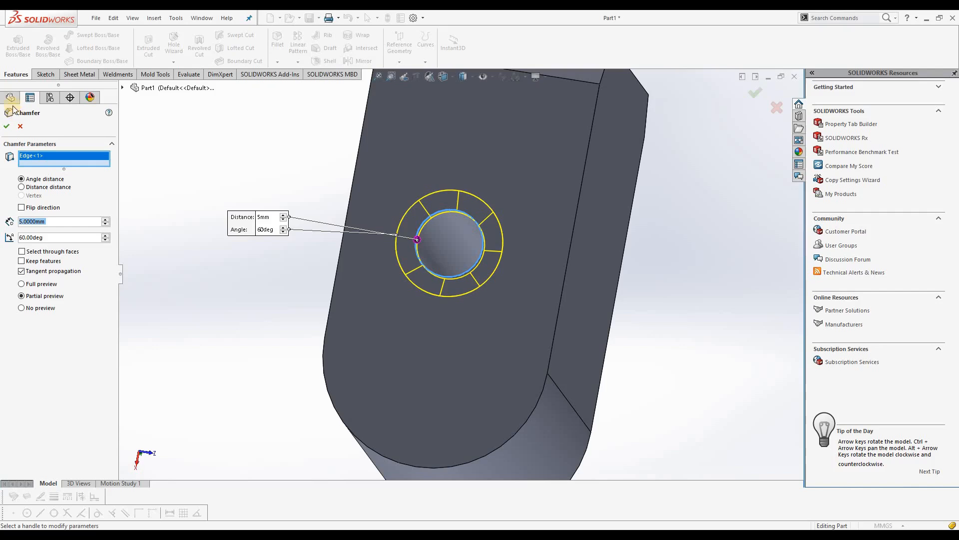
click(7, 128)
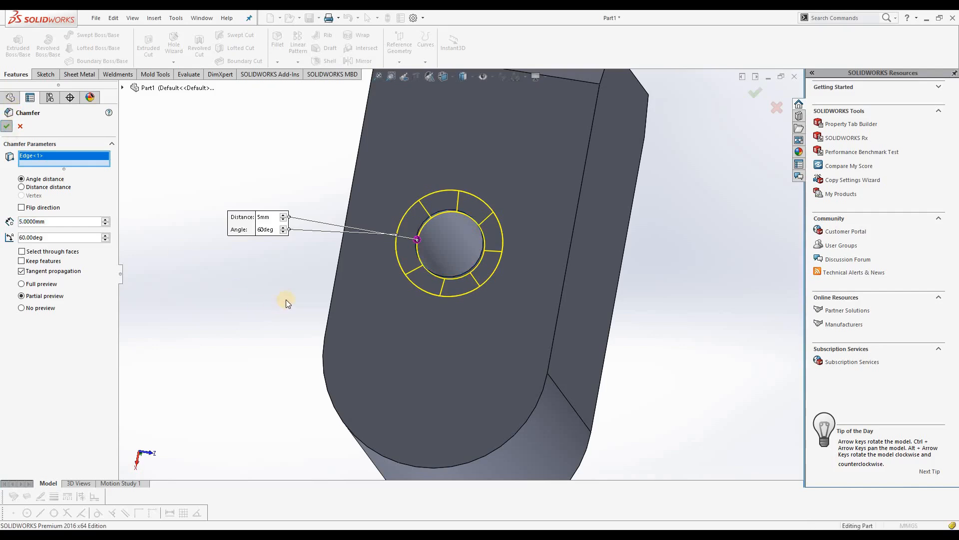
Start a Vertex chamfer with separate distances and select the block's corner vertex at the end of the chamfered edge
middle_drag(487, 252, 512, 272)
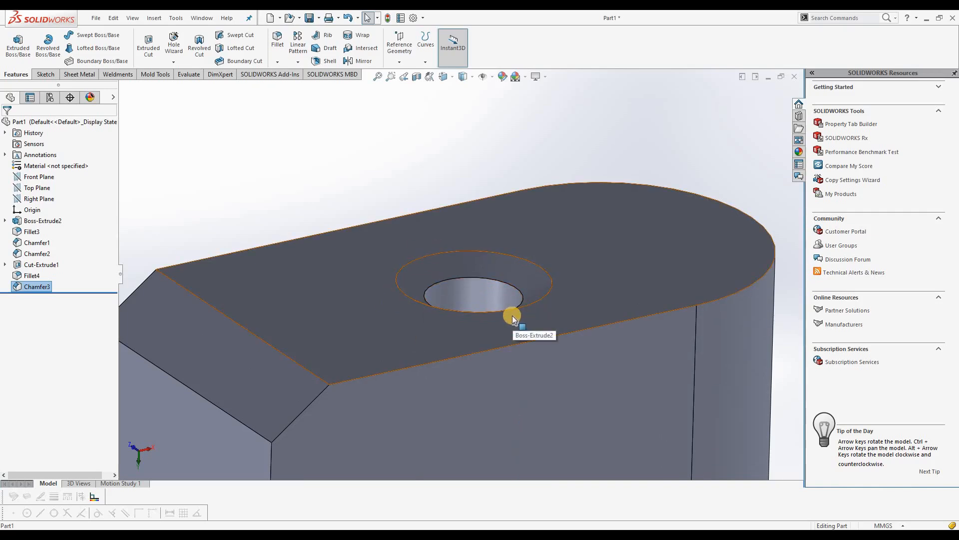
click(279, 62)
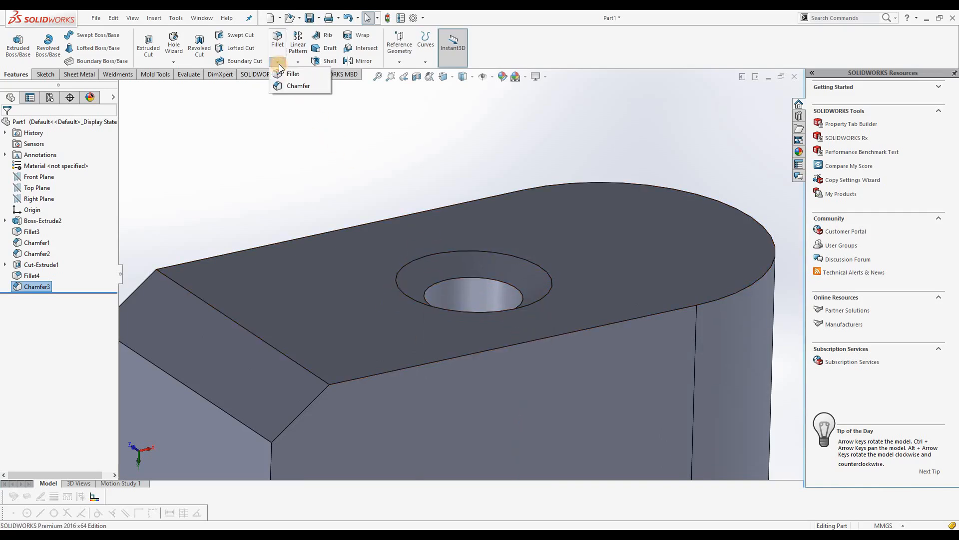
click(290, 86)
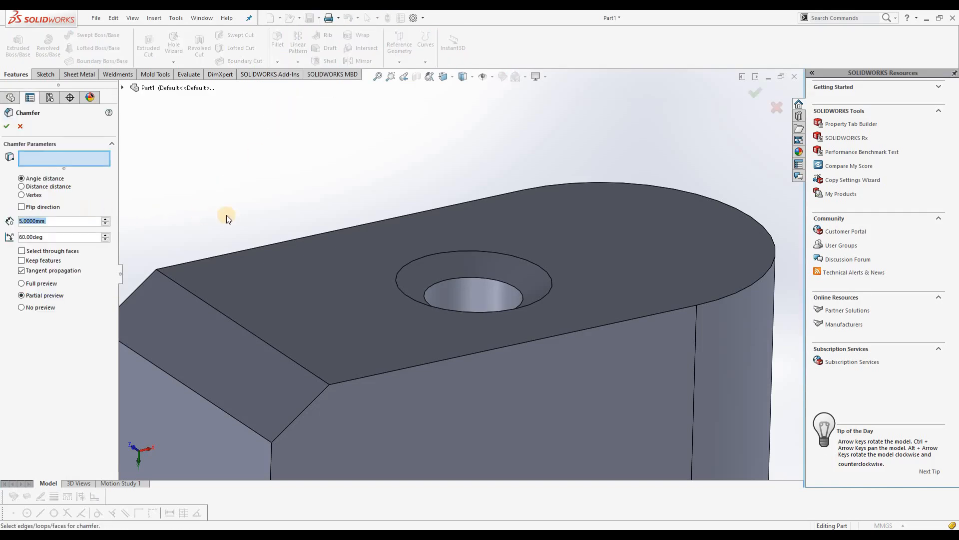
click(21, 195)
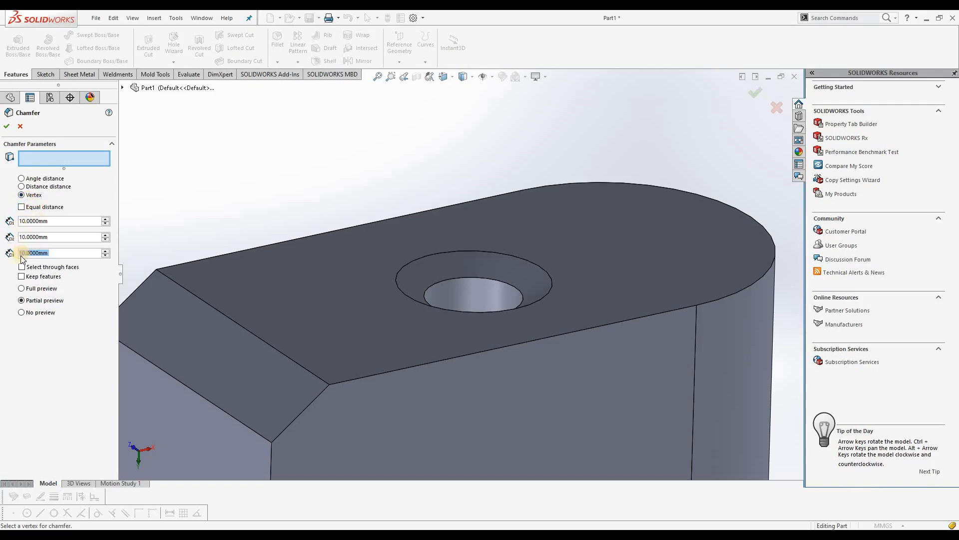
click(22, 207)
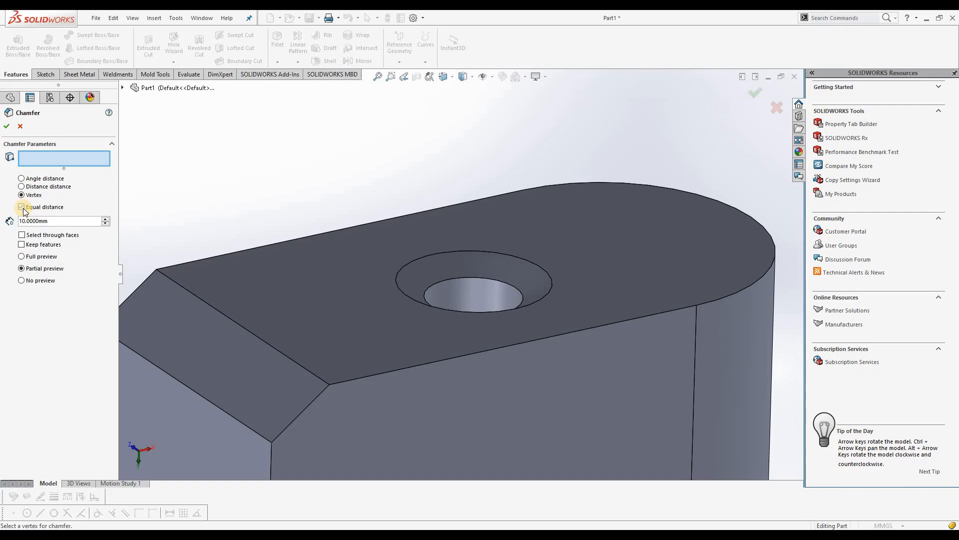
click(22, 207)
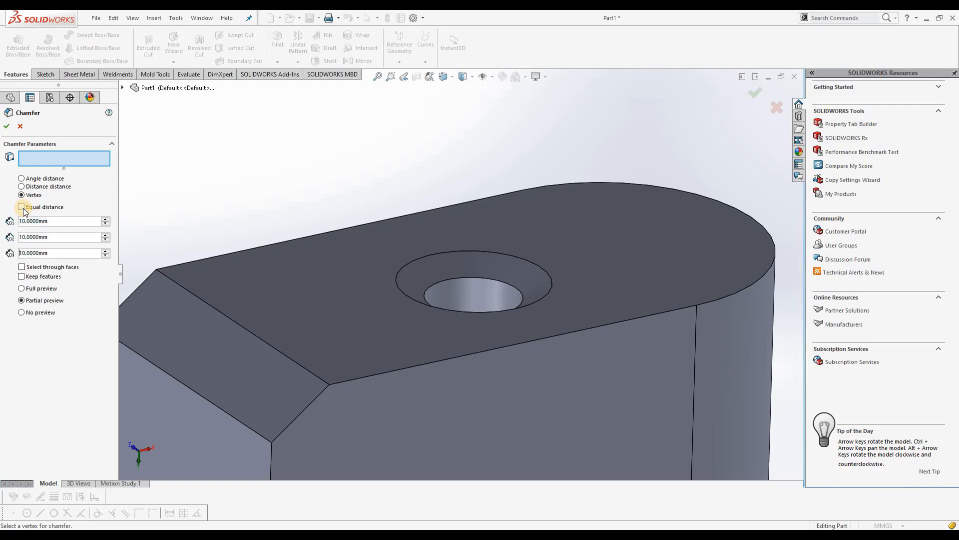
scroll(367, 302, up, 5)
middle_drag(367, 302, 454, 247)
scroll(452, 348, down, 5)
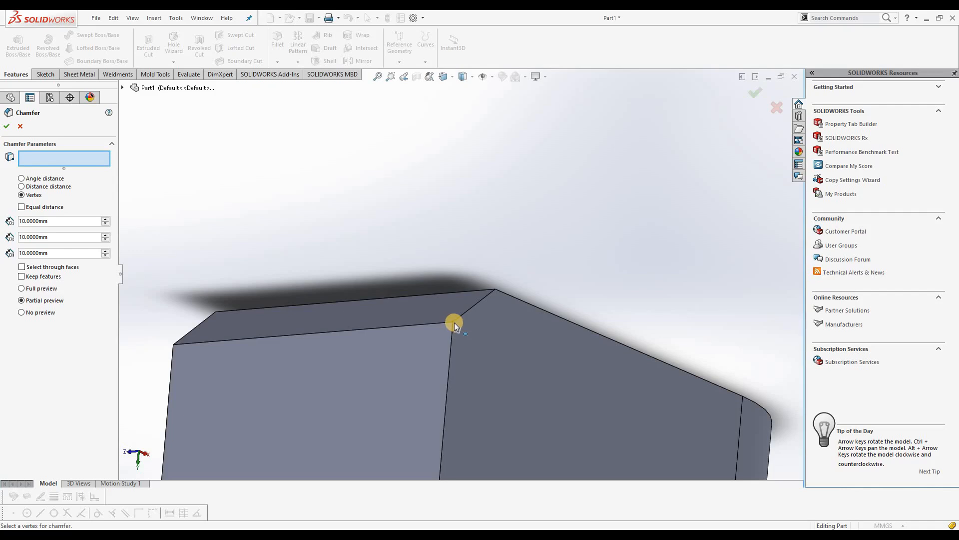
click(455, 322)
mouse_move(443, 349)
middle_down()
mouse_move(480, 296)
mouse_move(442, 337)
middle_up()
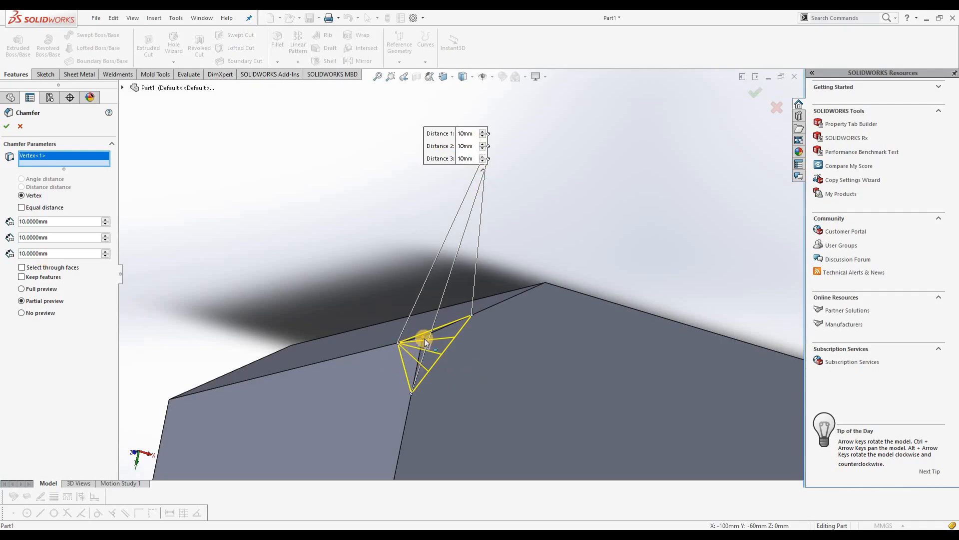
scroll(424, 338, down, 1)
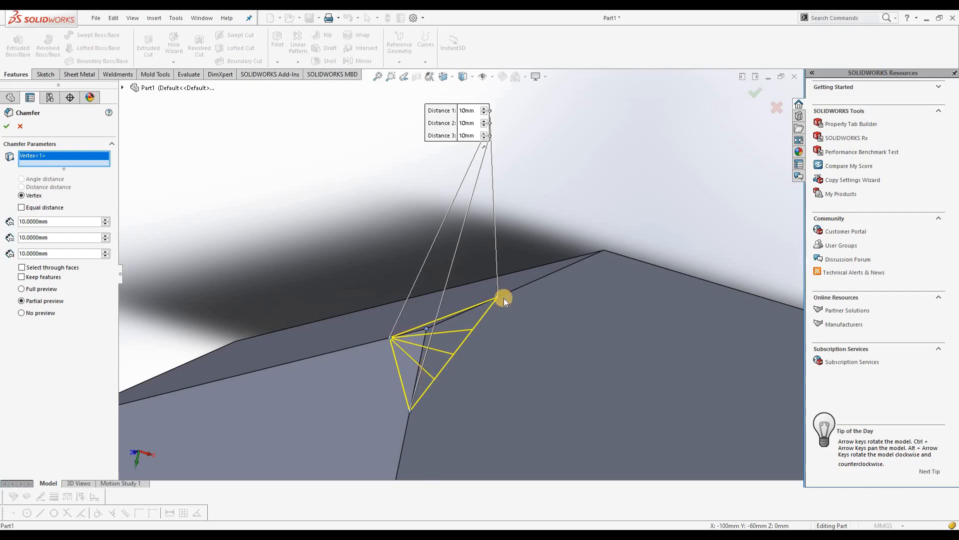
middle_drag(475, 345, 426, 314)
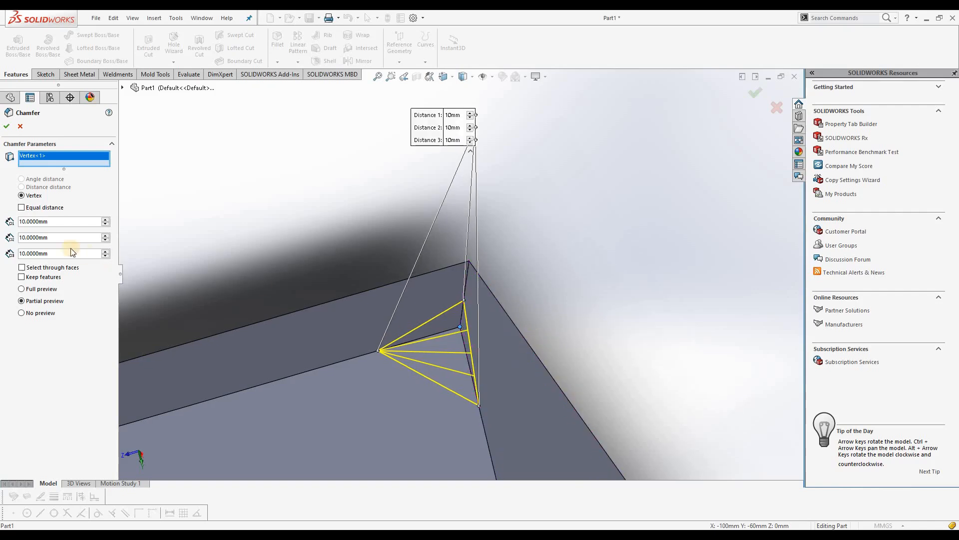
Try unequal distances on the vertex chamfer, with distance 2 at 15 mm and distance 3 at 20 mm
drag(39, 237, 16, 239)
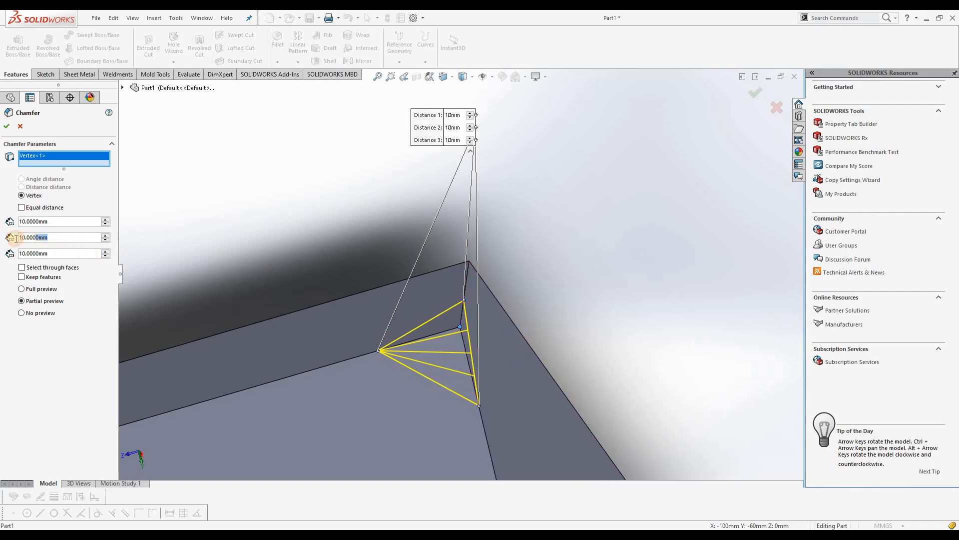
text(15)
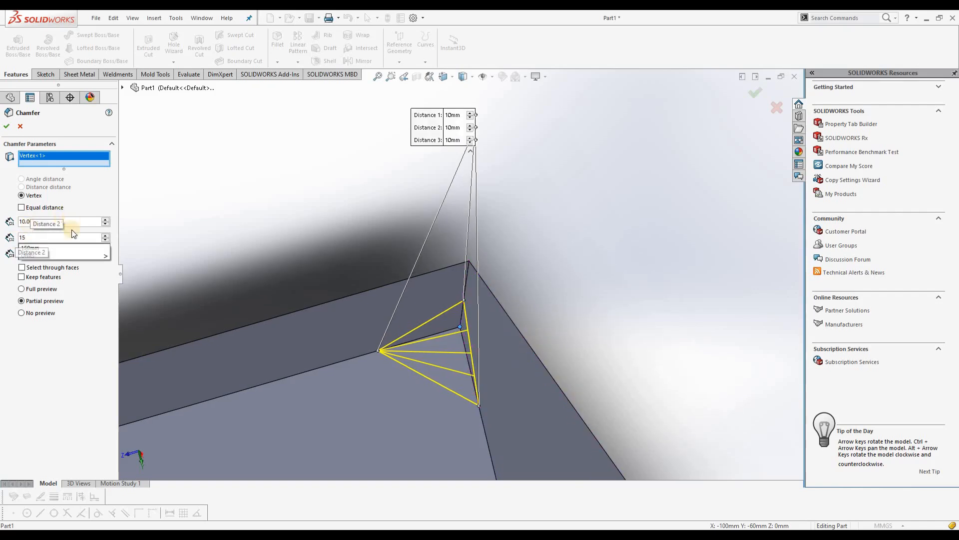
key(Return)
drag(53, 254, 2, 252)
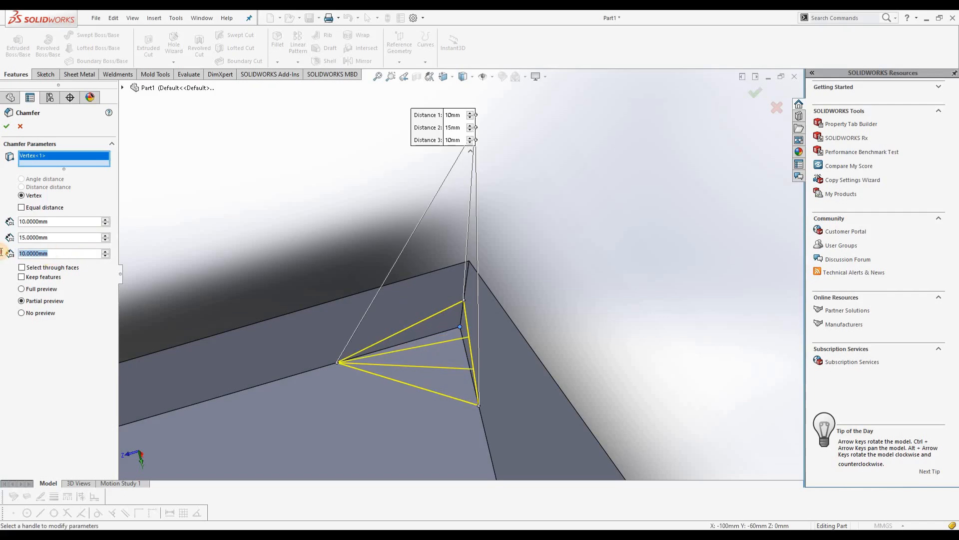
text(20)
key(Return)
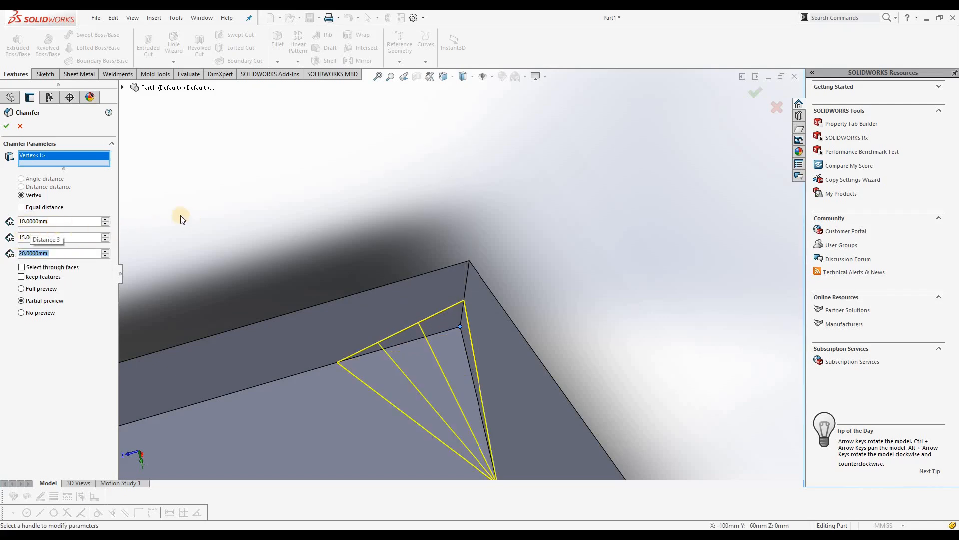
Make the vertex chamfer Equal distance with a value of 15 mm and create it
click(22, 206)
drag(52, 221, 7, 221)
text(15)
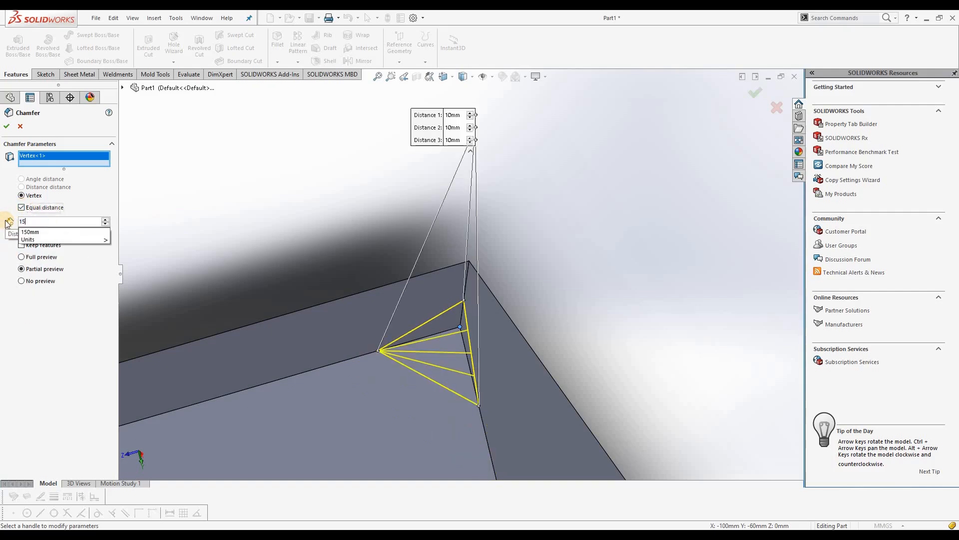
key(Return)
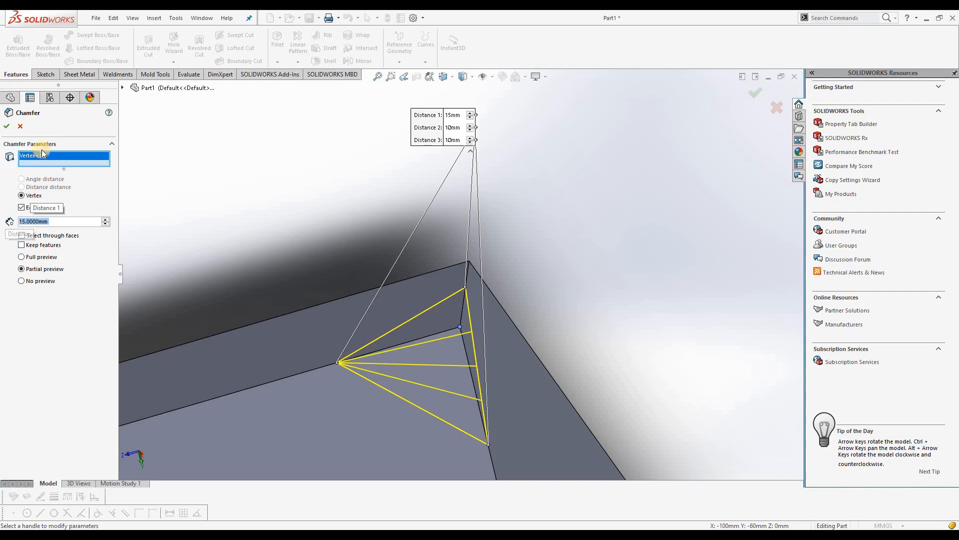
click(7, 128)
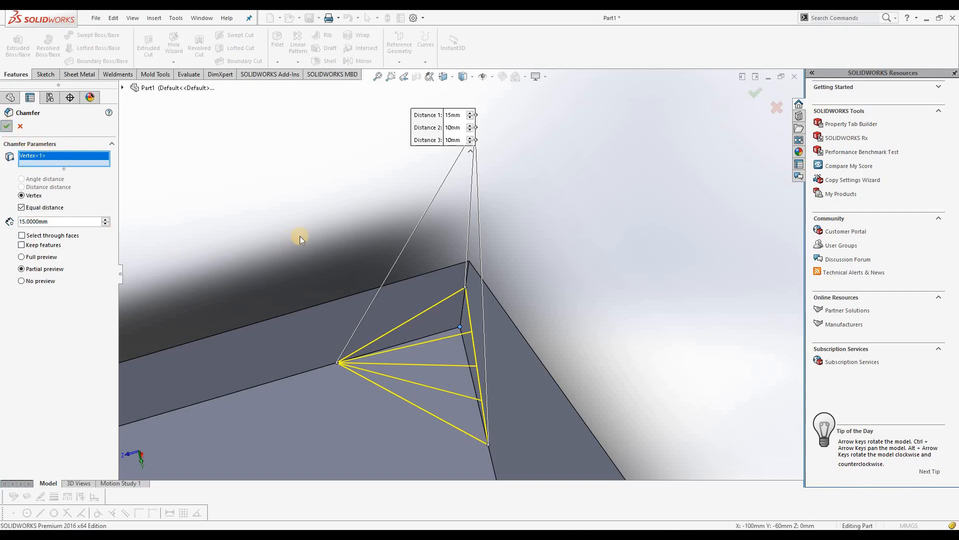
middle_drag(439, 299, 478, 286)
middle_drag(381, 287, 437, 324)
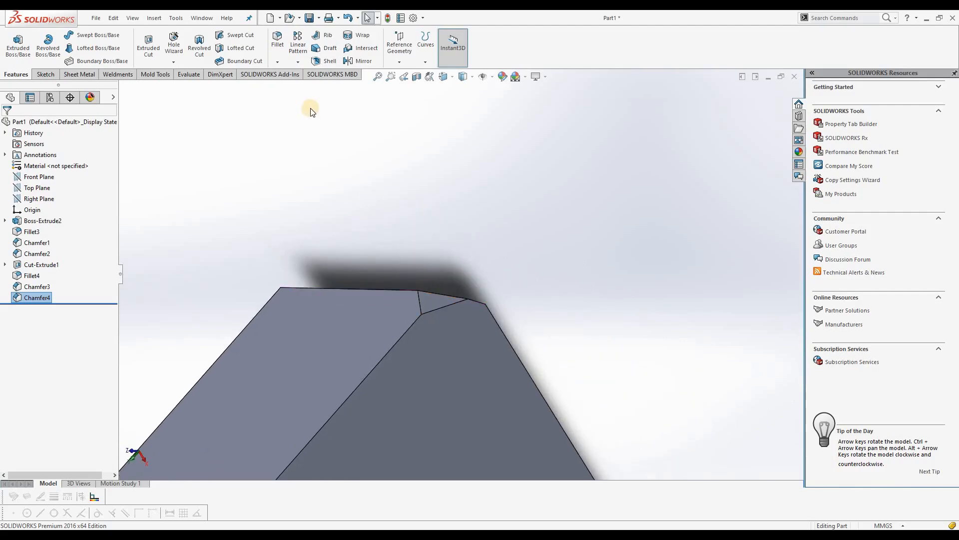
click(277, 62)
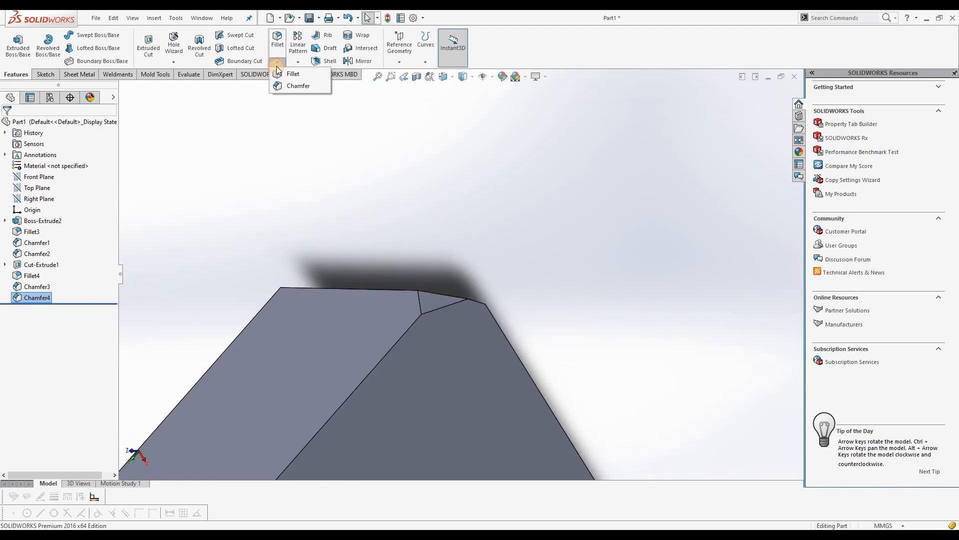
click(298, 85)
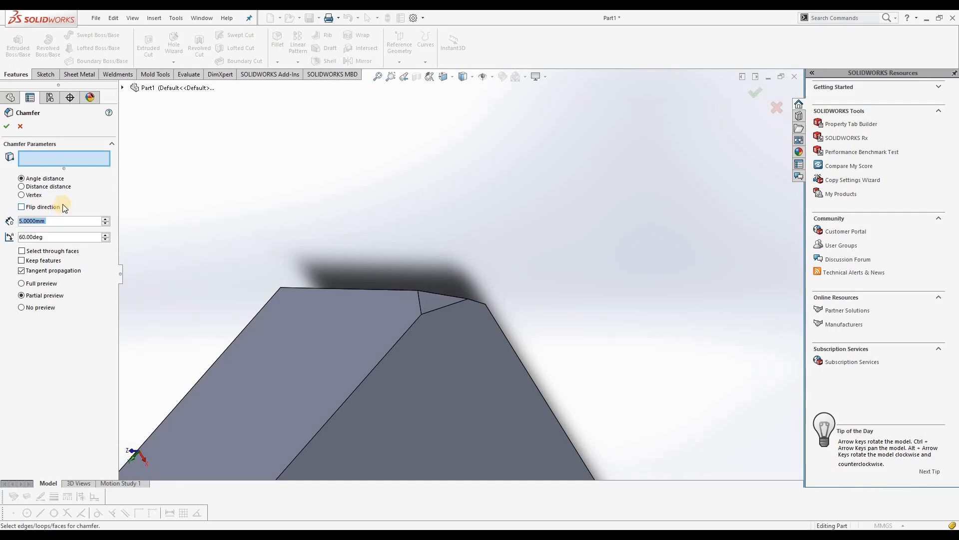
click(7, 126)
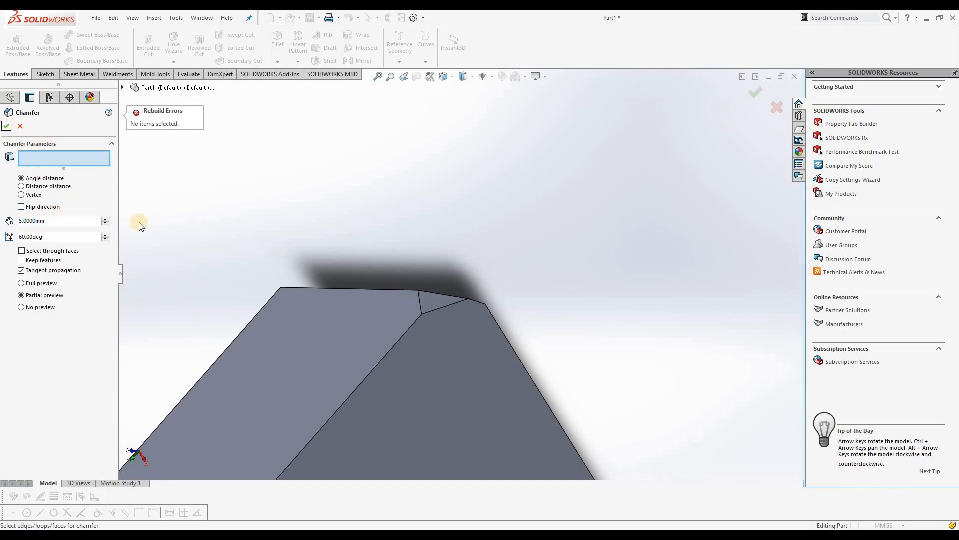
click(19, 126)
Open the full round fillet's definition to examine its side and center face sets
middle_drag(397, 324, 424, 343)
middle_drag(394, 315, 558, 407)
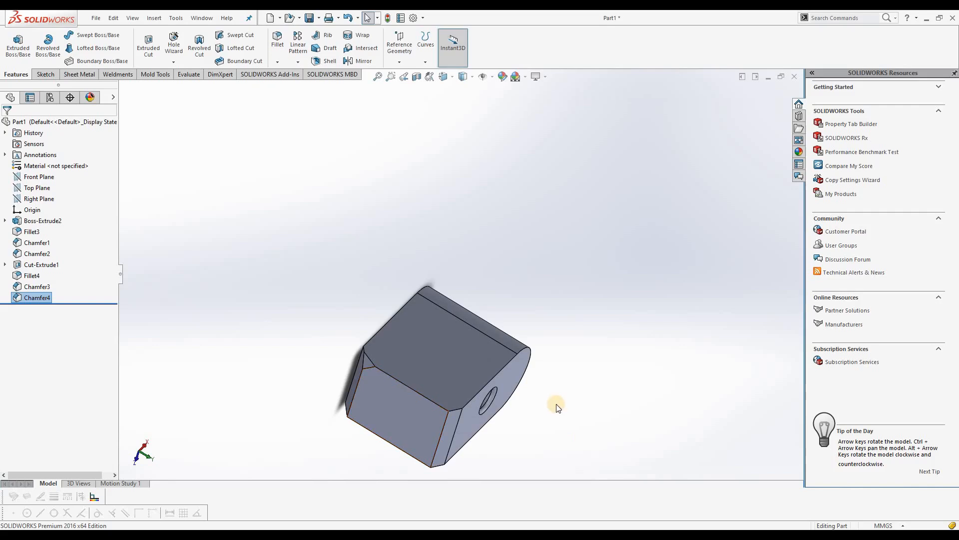
scroll(558, 408, down, 2)
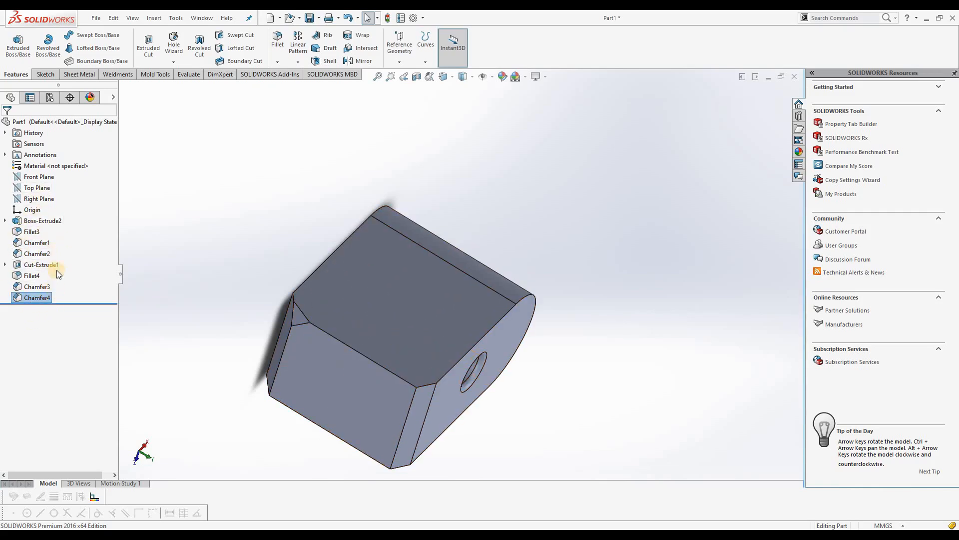
right_click(31, 237)
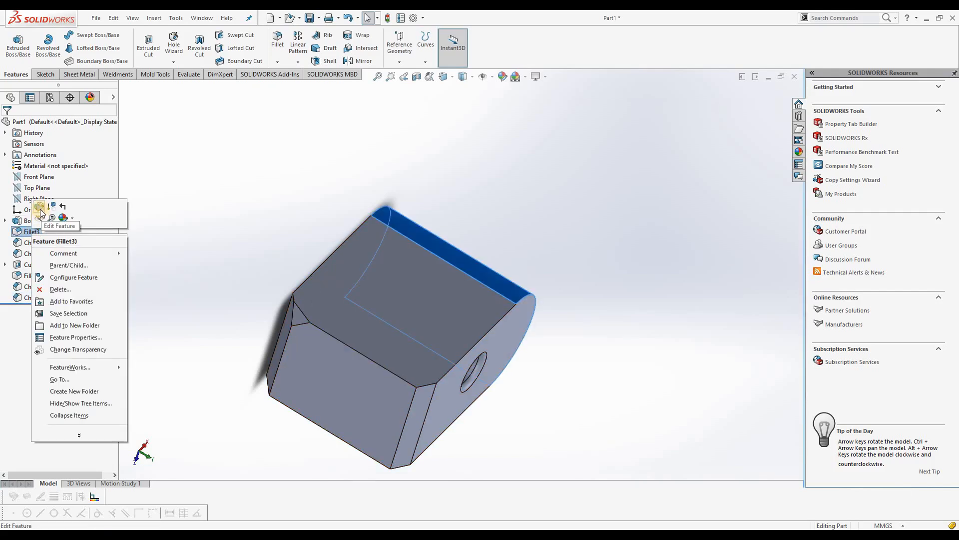
click(40, 210)
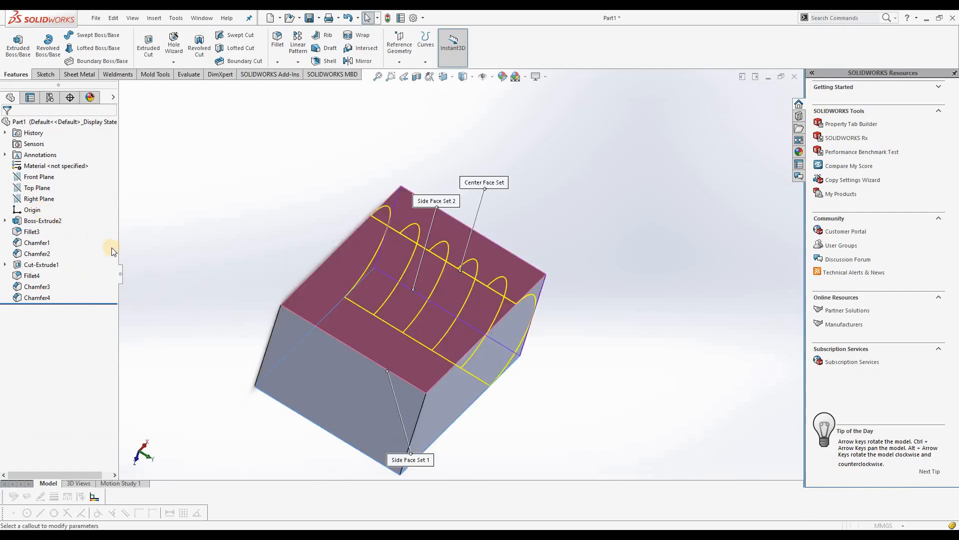
middle_drag(343, 201, 203, 292)
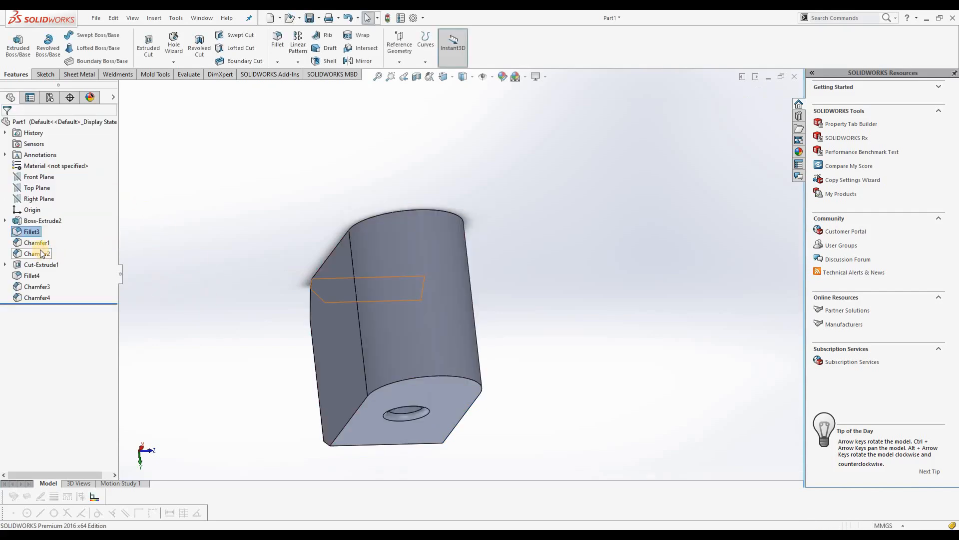
Edit the first angle-distance chamfer on the block's straight edge and set its distance to 15 mm
right_click(40, 245)
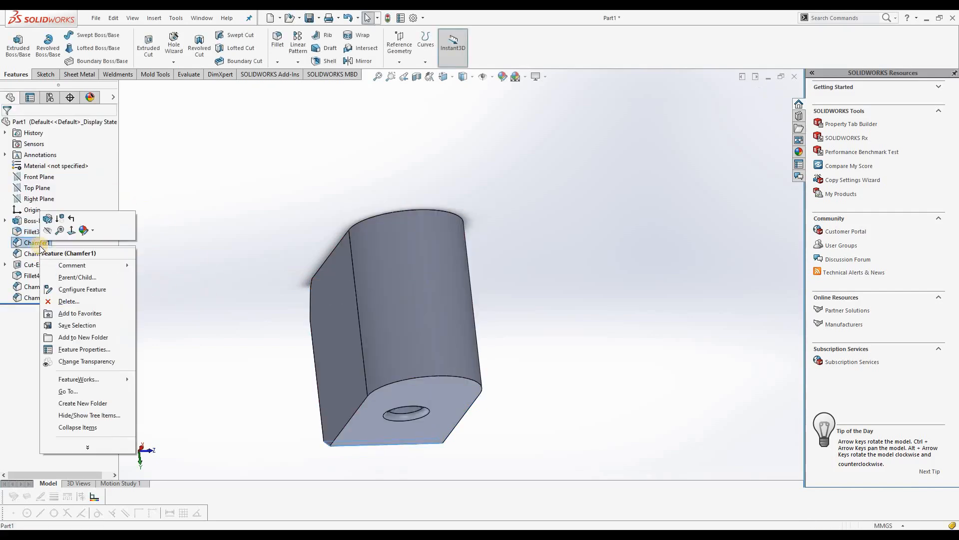
click(49, 221)
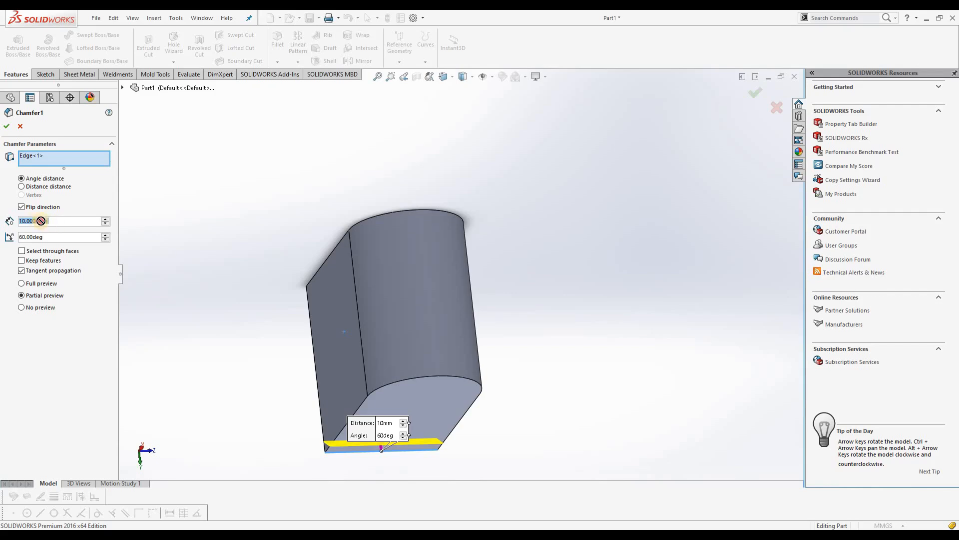
text(15)
key(Return)
click(6, 127)
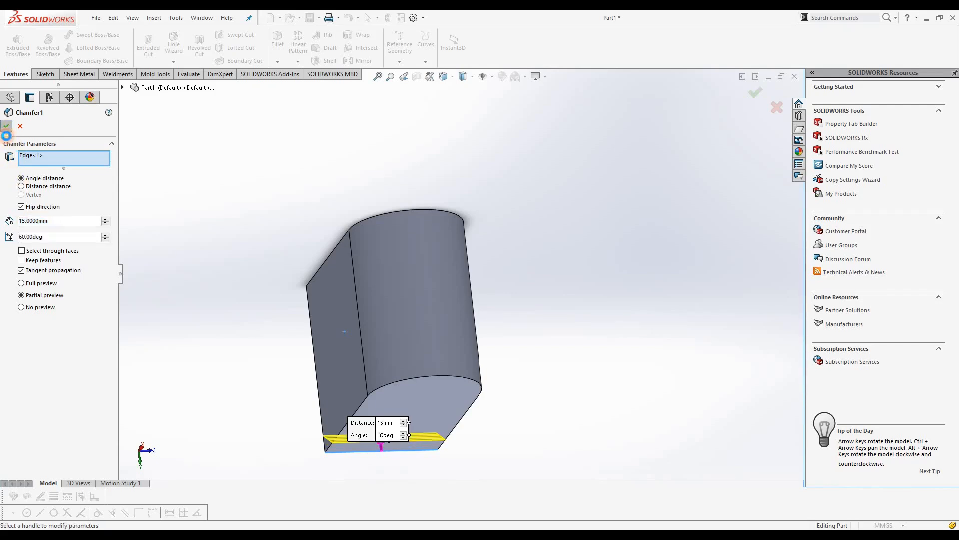
middle_drag(255, 280, 237, 383)
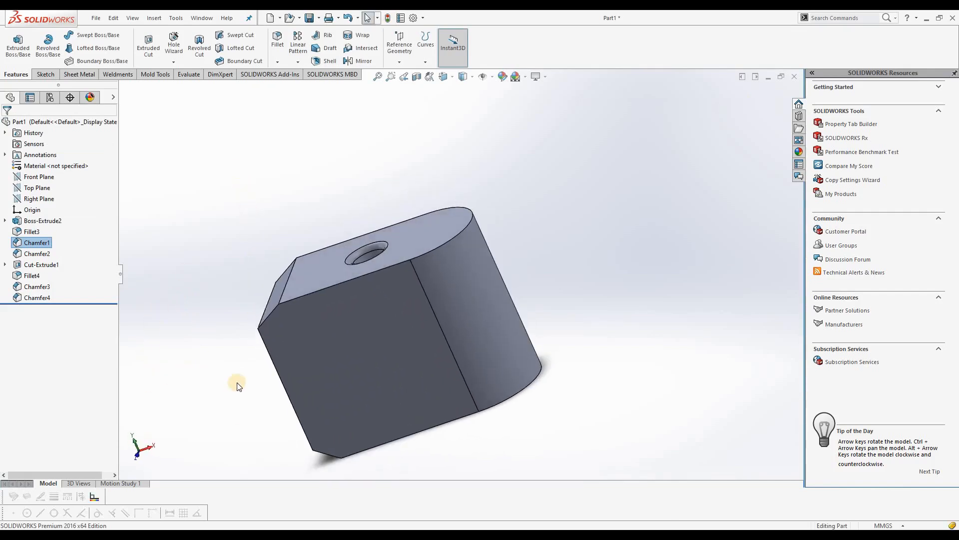
Delete all of the block's features so the part holds only its reference planes and origin
ctrl+click(37, 254)
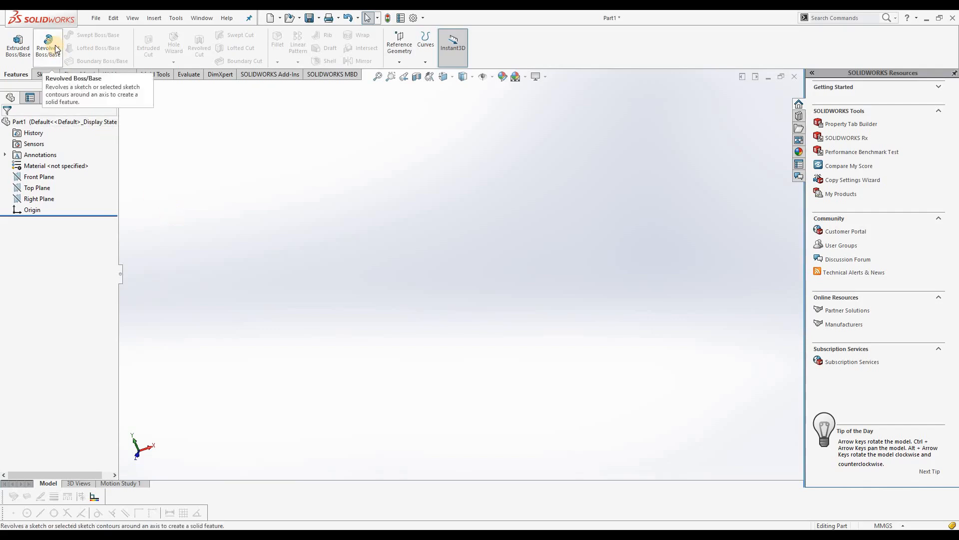
Start a sketch on the Front Plane and draw a 60 mm horizontal line from the origin
click(50, 177)
click(54, 164)
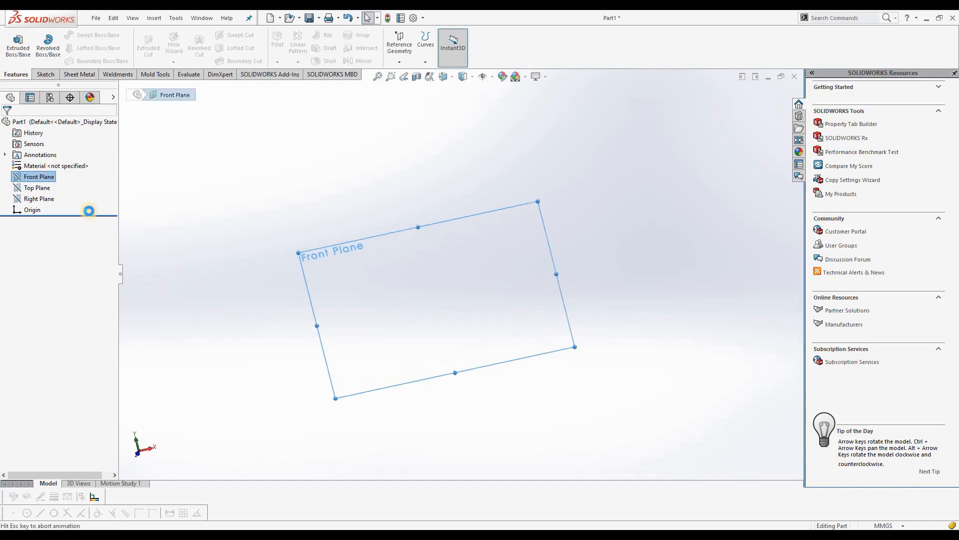
click(65, 35)
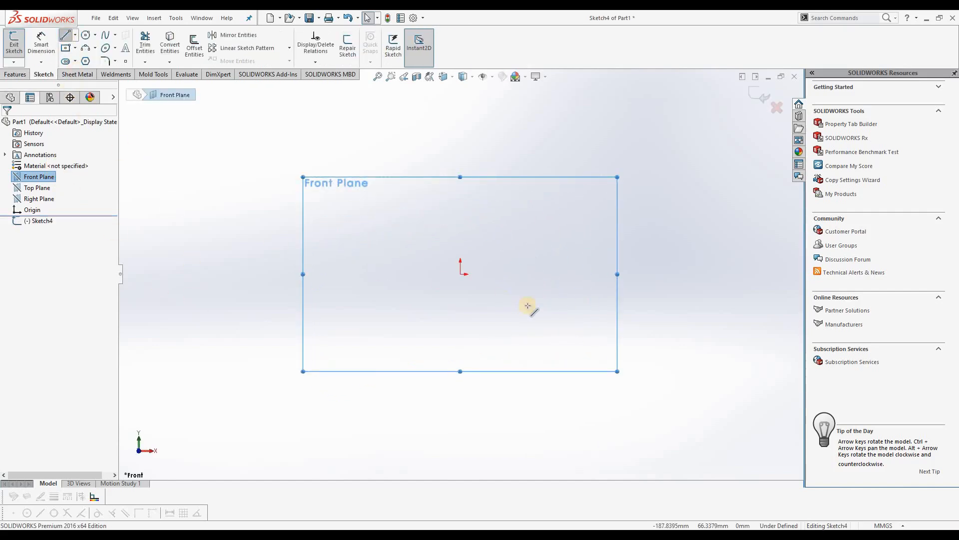
drag(462, 274, 568, 272)
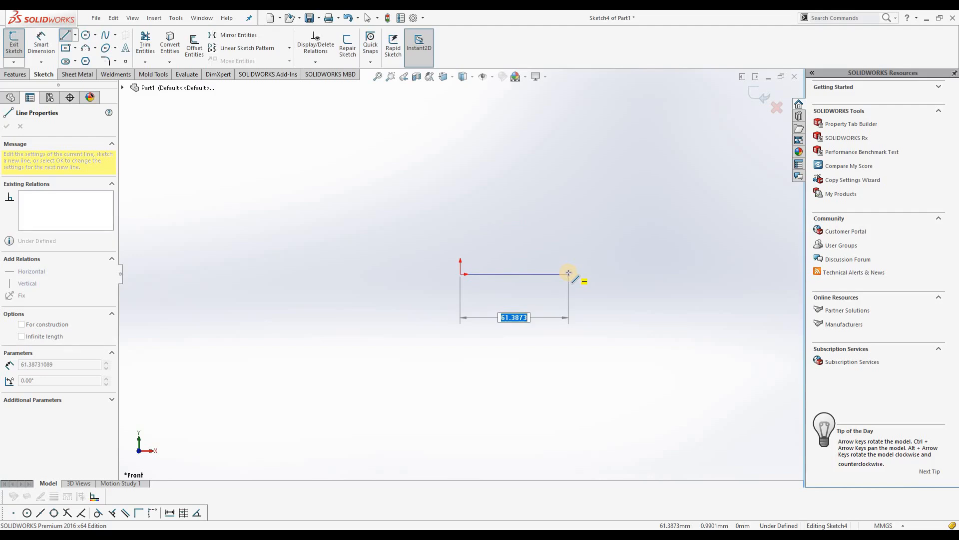
text(60)
key(Return)
Continue the profile with an 80 mm vertical line upward and a 50 mm line slanting up and inward
click(567, 183)
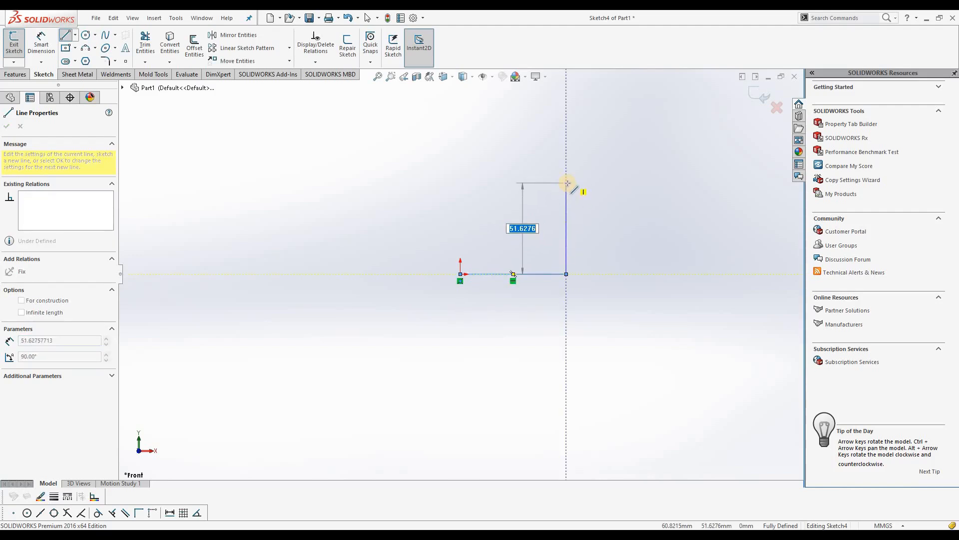
text(80)
key(Return)
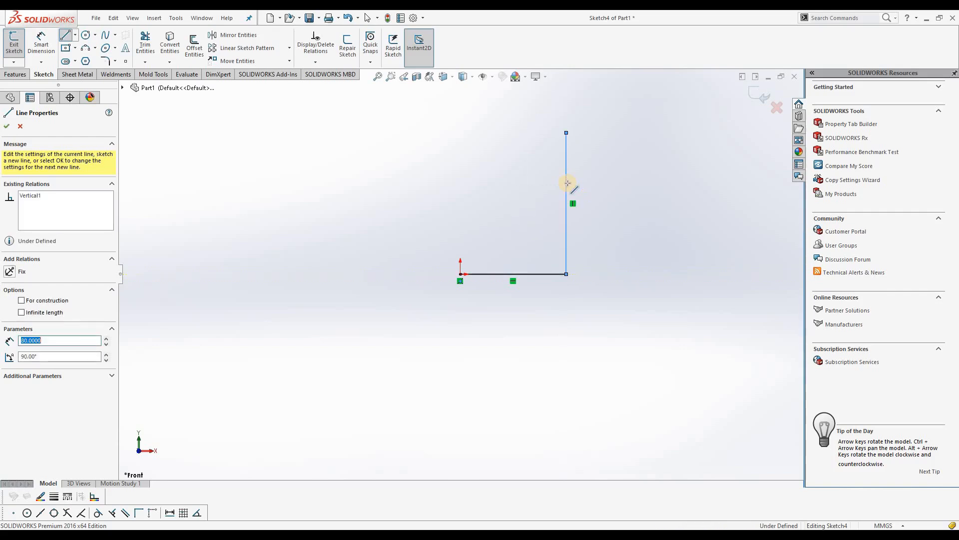
scroll(568, 183, up, 2)
click(534, 176)
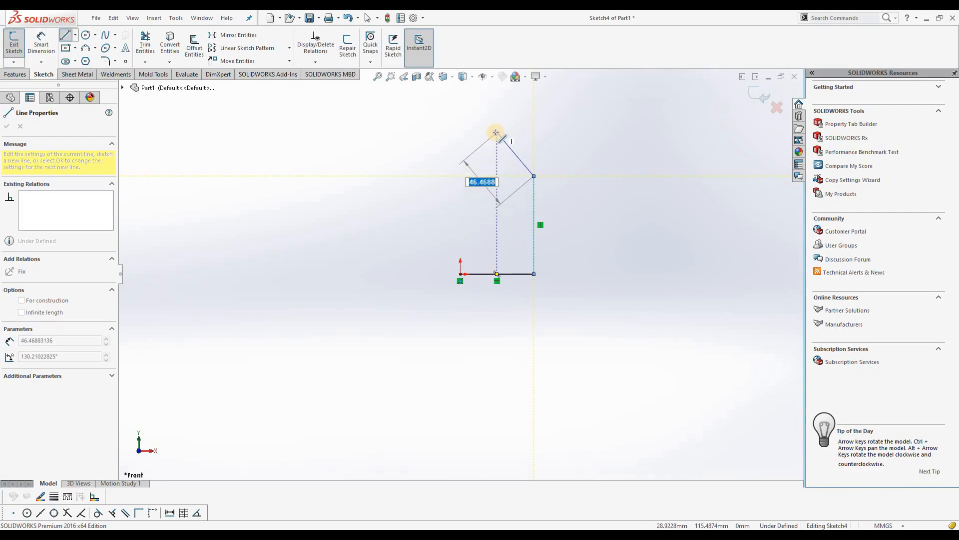
text(50)
key(Return)
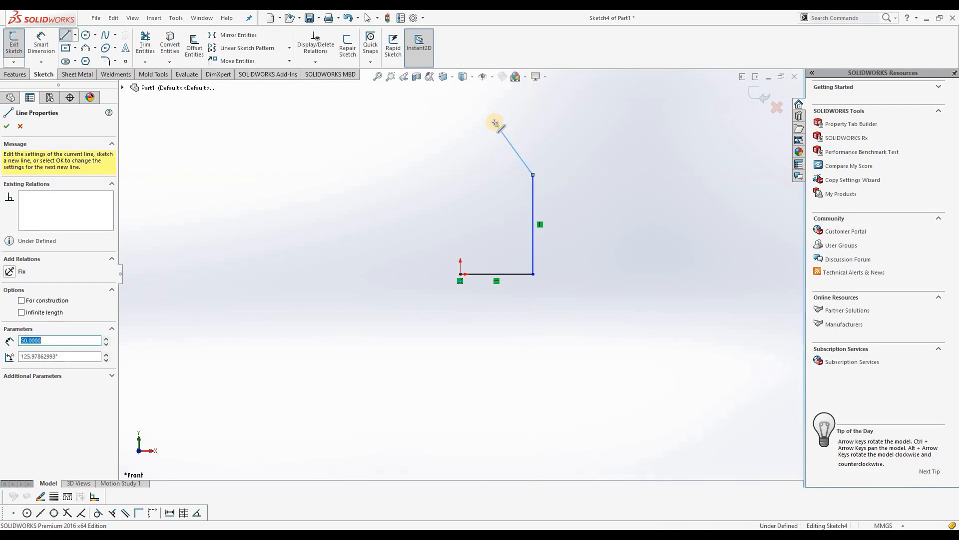
Close the profile with a vertical line about 41 mm long, a horizontal line to above the origin, and a vertical line down to the origin
scroll(495, 99, up, 2)
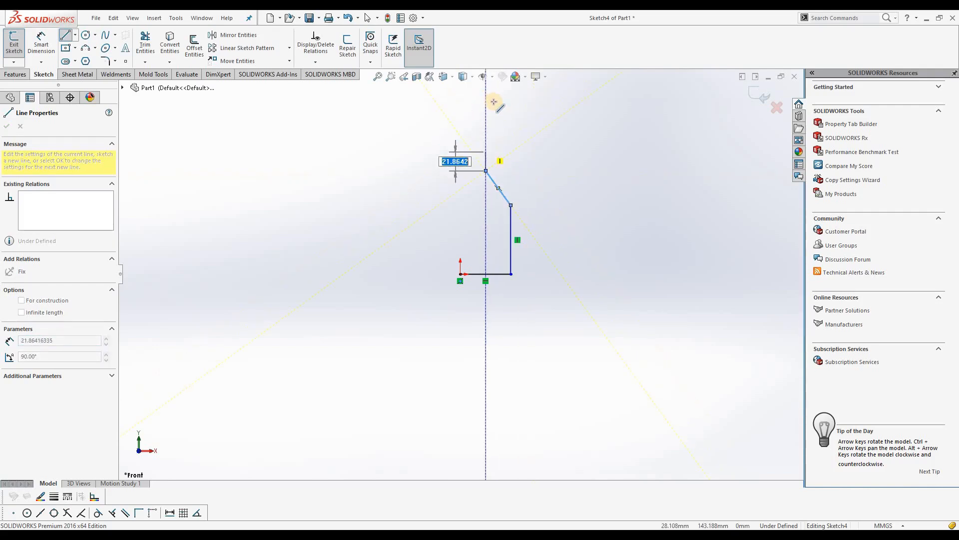
click(485, 136)
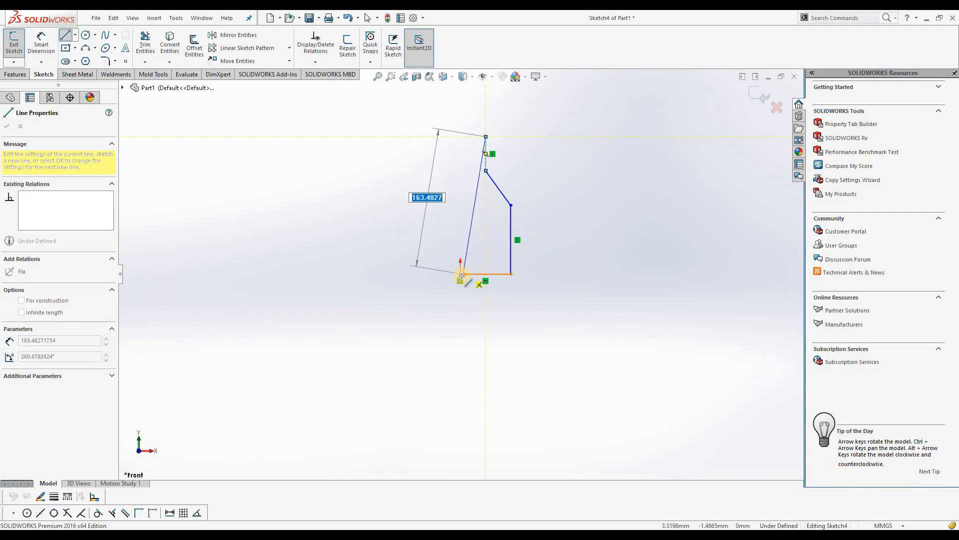
click(461, 136)
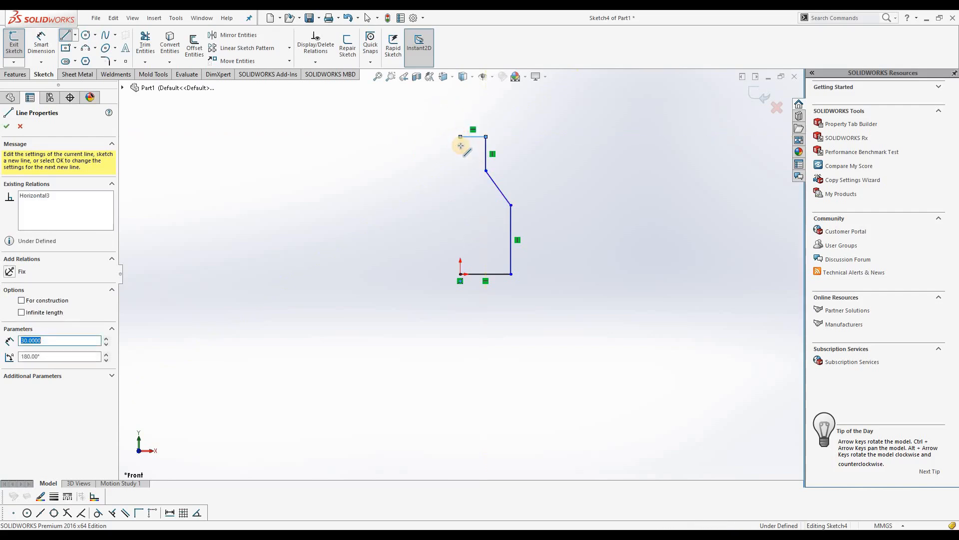
click(460, 273)
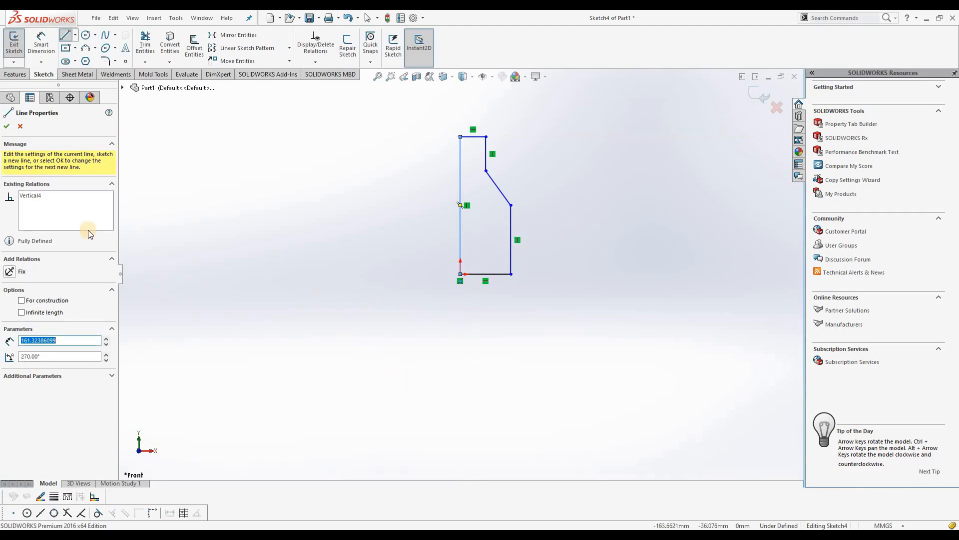
click(10, 126)
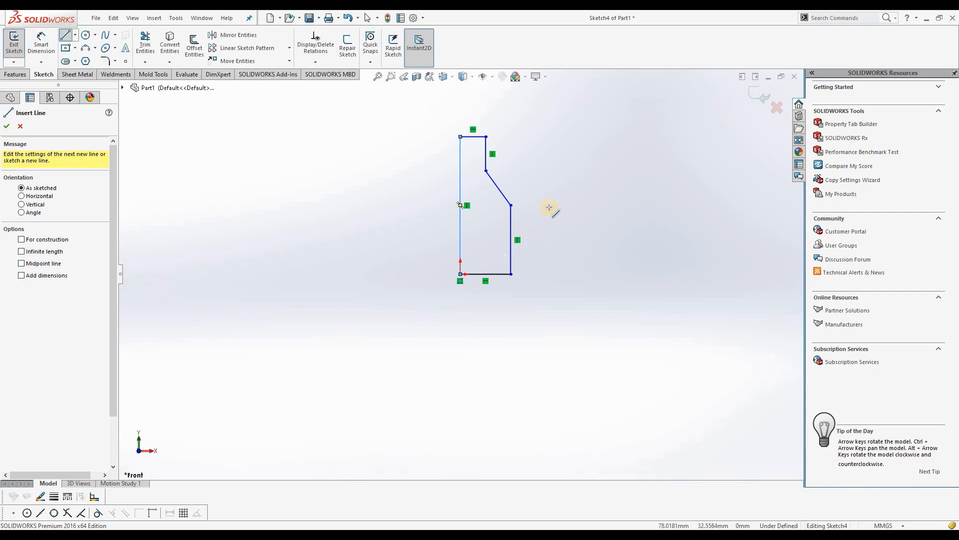
click(6, 129)
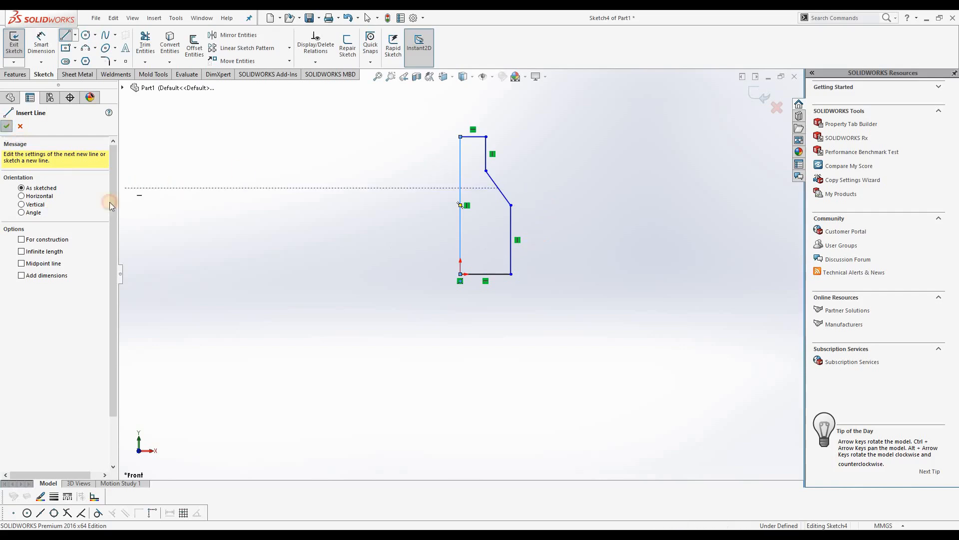
Start a Revolved Boss/Base from the profile, clear its preselected axis and pick the vertical line through the origin as axis of revolution
scroll(516, 243, up, 2)
mouse_move(484, 315)
middle_down()
mouse_move(439, 391)
mouse_move(539, 212)
middle_up()
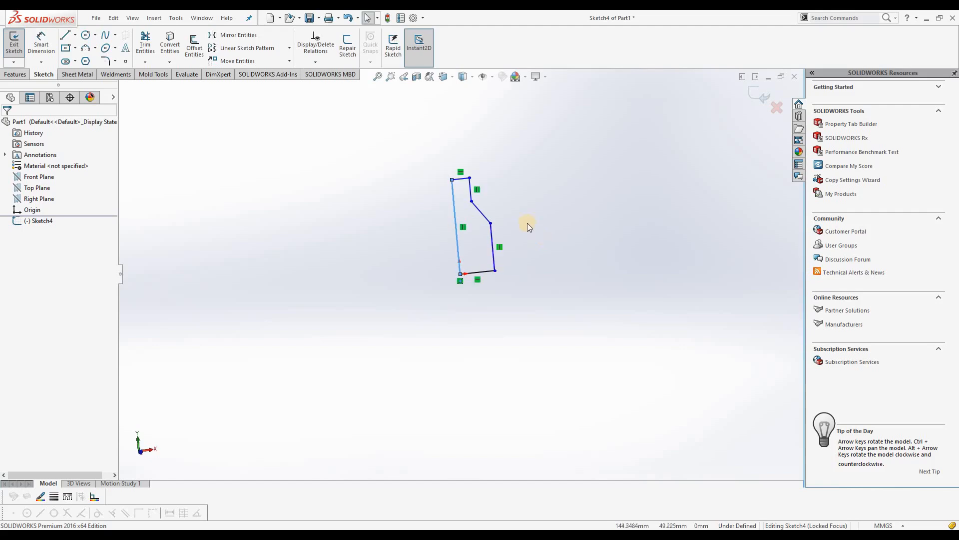
scroll(528, 224, down, 1)
scroll(443, 192, down, 1)
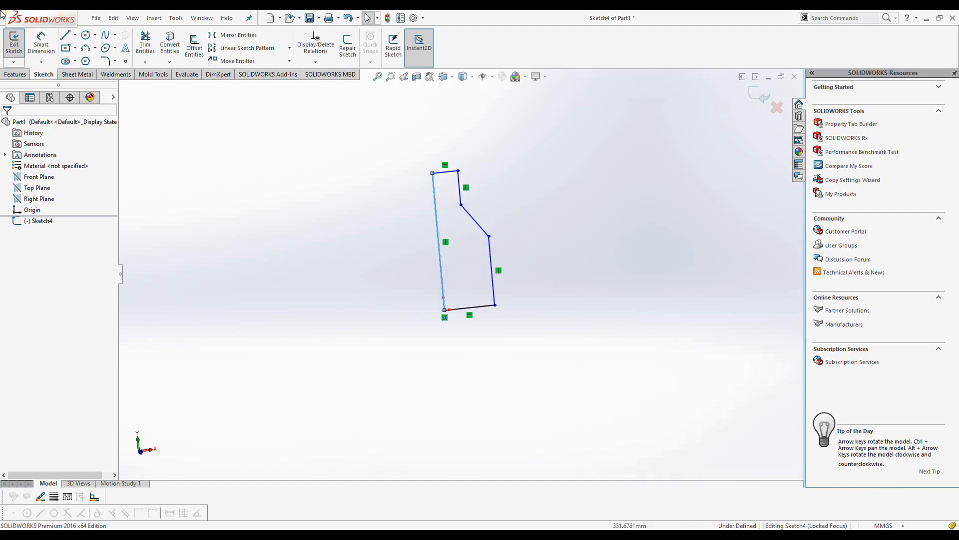
click(22, 76)
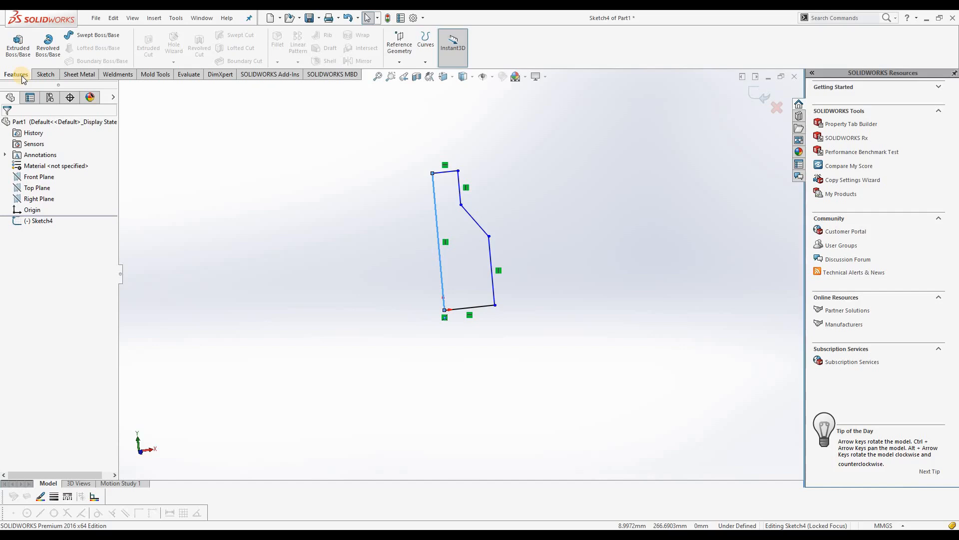
click(43, 52)
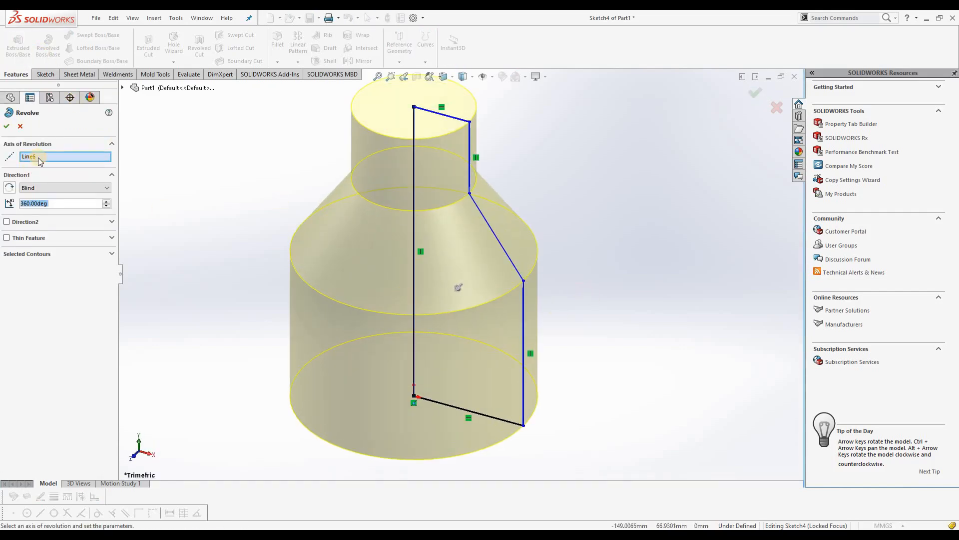
click(38, 157)
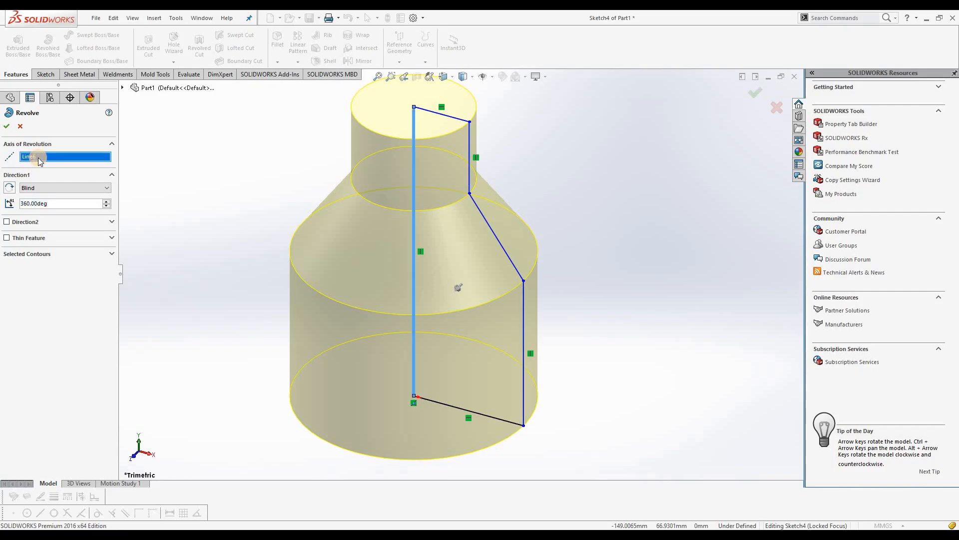
right_click(38, 157)
click(69, 175)
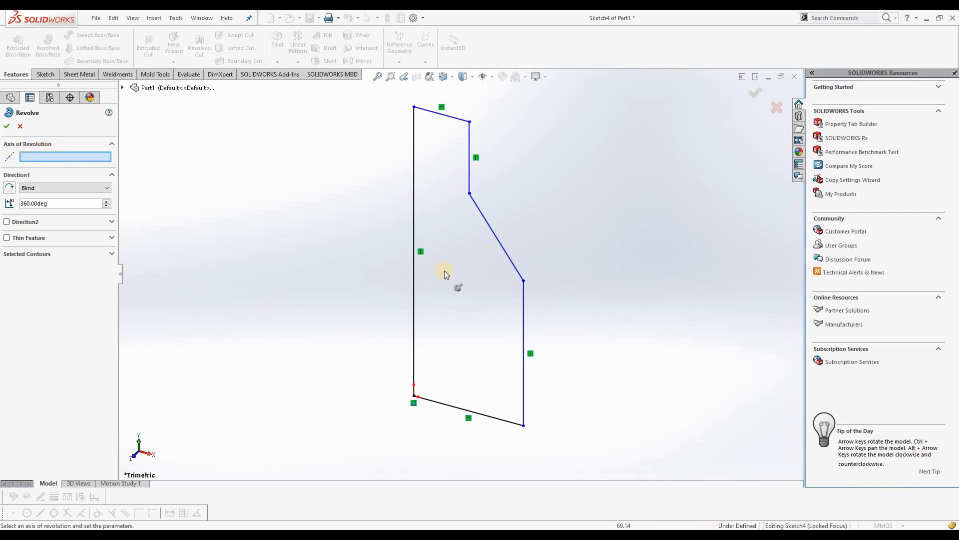
click(415, 285)
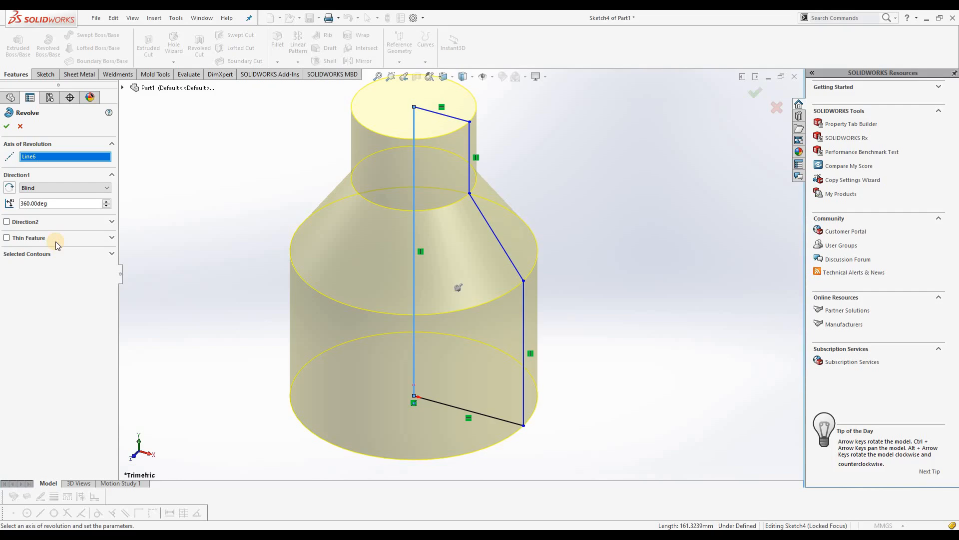
Try a Direction 1 revolve angle of 270 degrees and inspect the preview
click(55, 188)
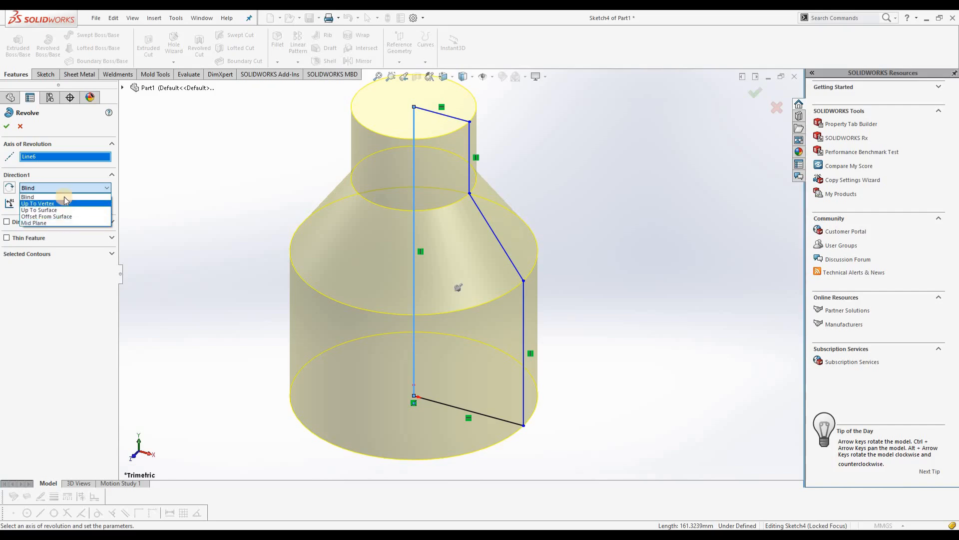
click(70, 262)
drag(56, 206, 20, 202)
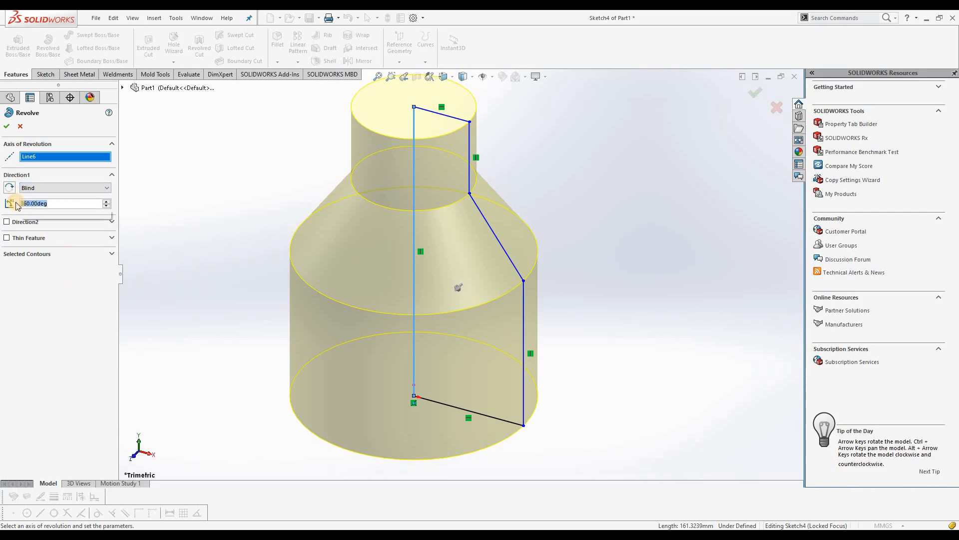
text(270)
key(Return)
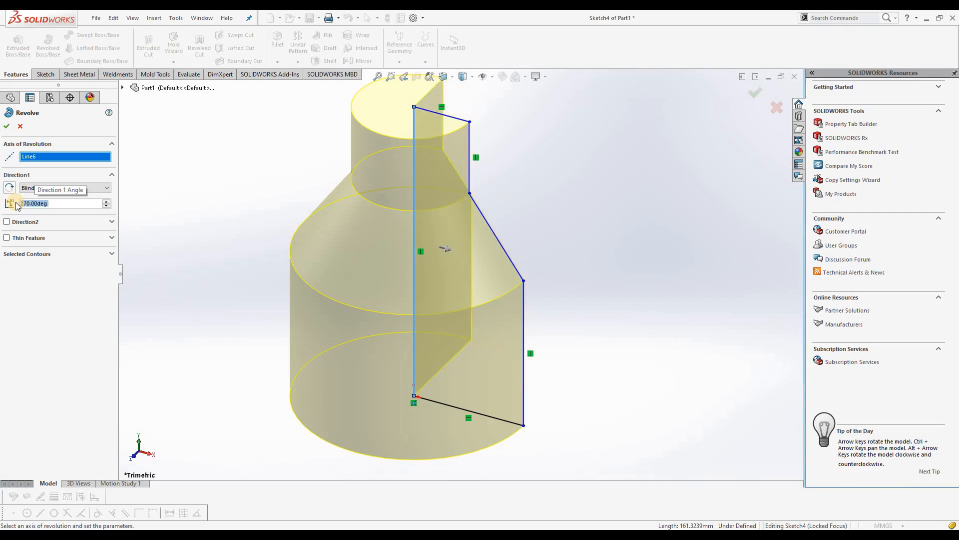
mouse_move(574, 247)
middle_down()
mouse_move(574, 321)
mouse_move(601, 314)
mouse_move(375, 323)
middle_up()
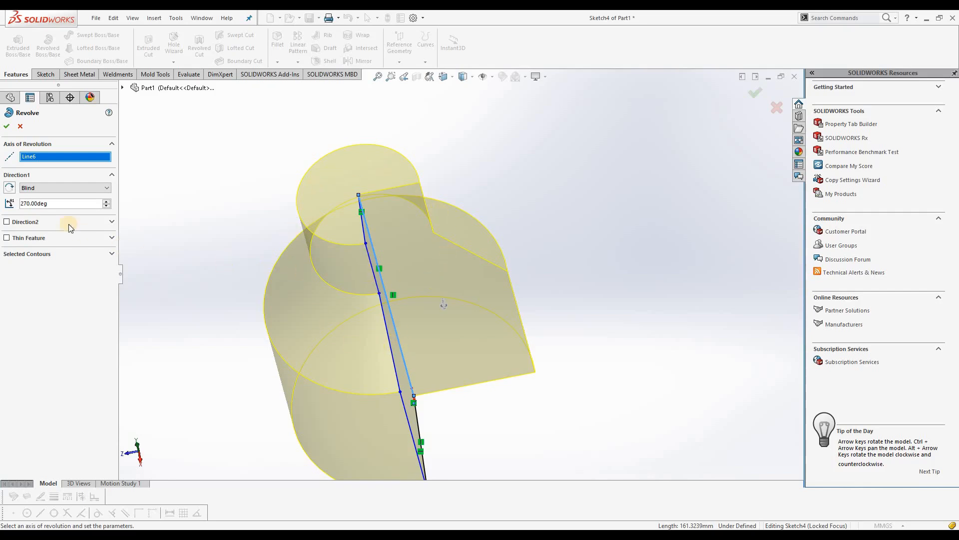
Set the Direction 1 angle to 360 degrees and create the revolved body
drag(56, 203, 27, 204)
text(360)
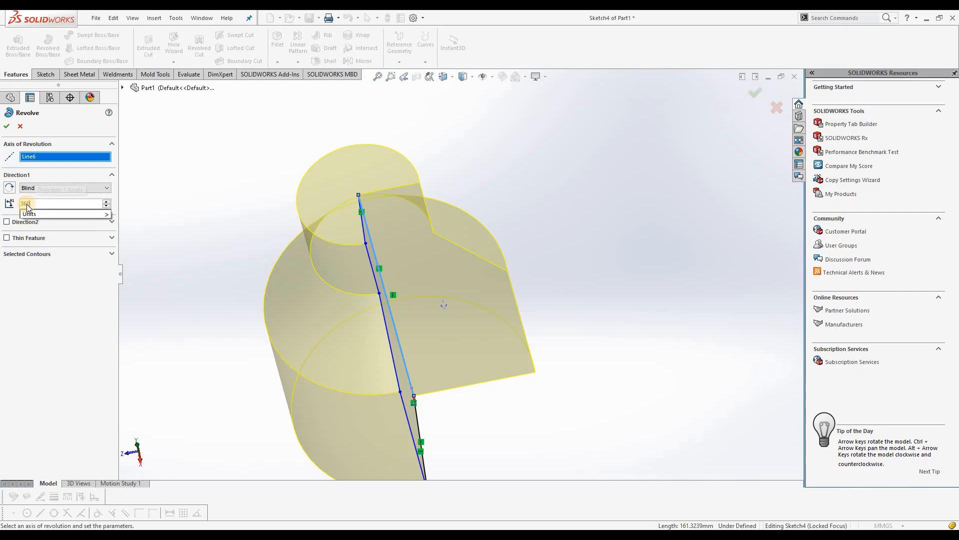
key(Return)
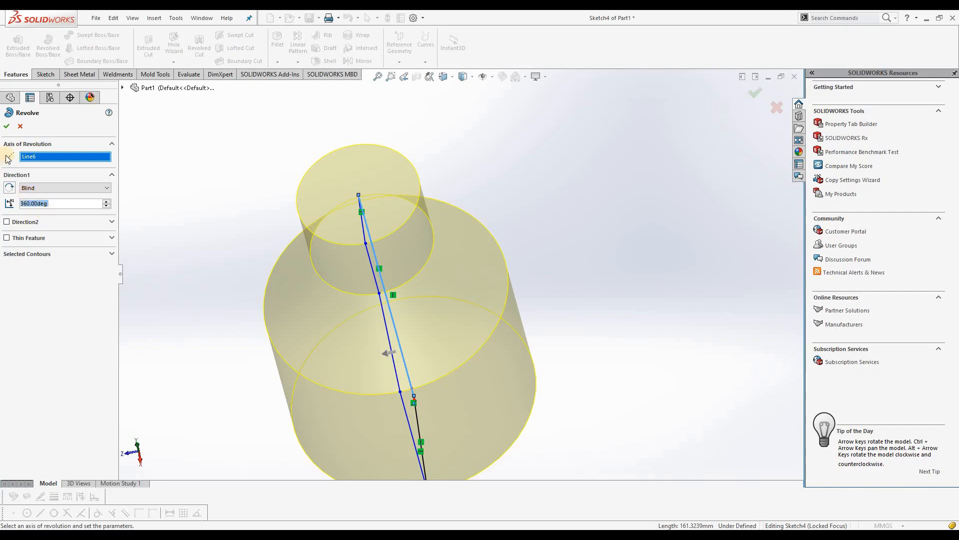
click(7, 127)
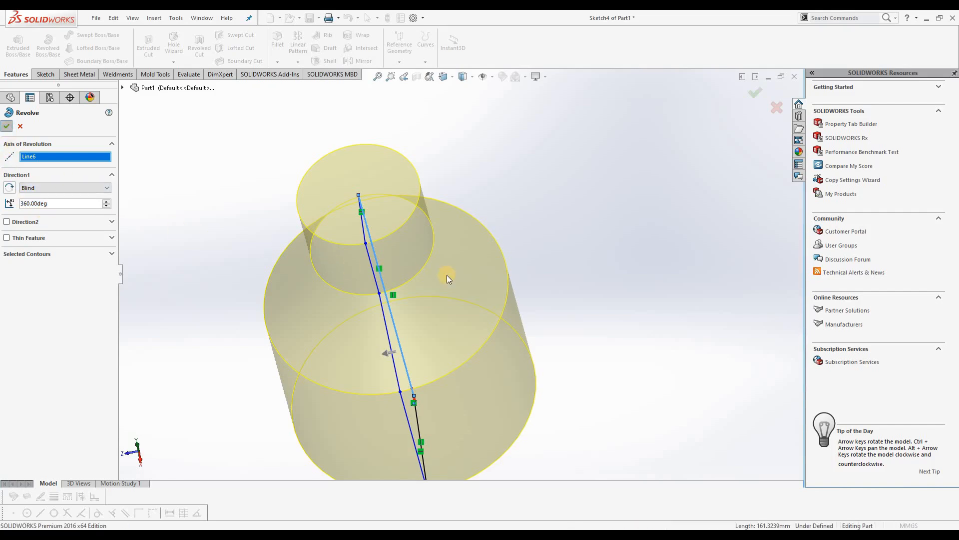
scroll(425, 283, up, 3)
click(290, 349)
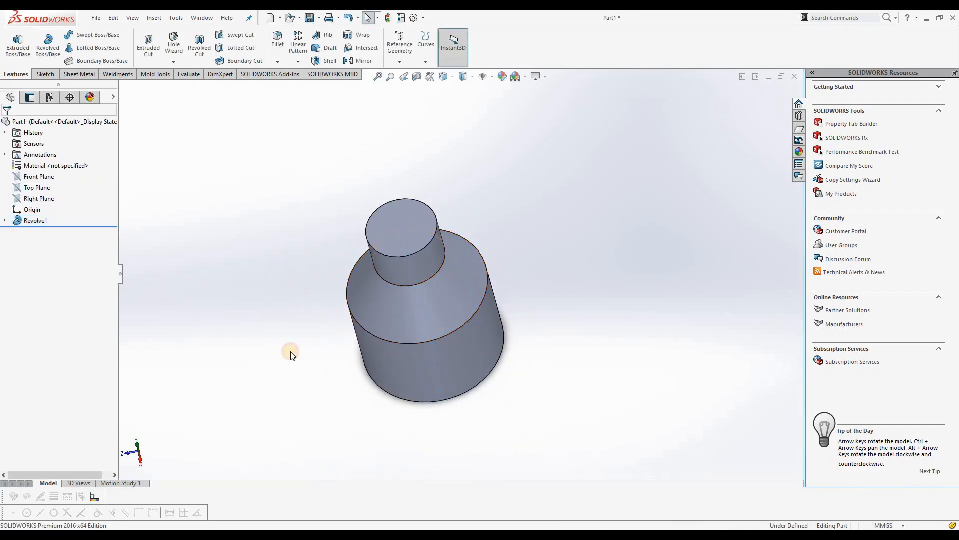
middle_drag(369, 250, 460, 315)
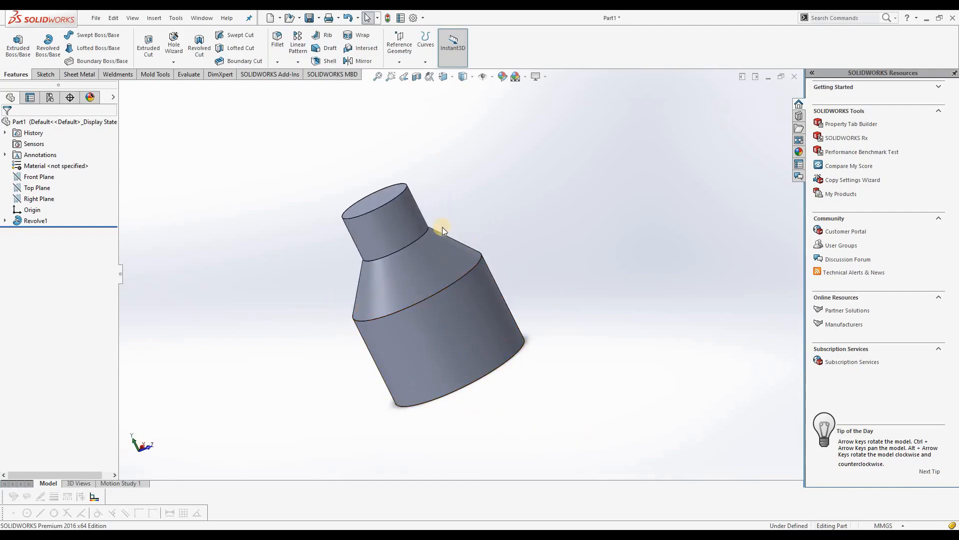
scroll(432, 224, down, 1)
Edit the revolve feature and try a Direction 1 angle of 120 degrees
click(35, 220)
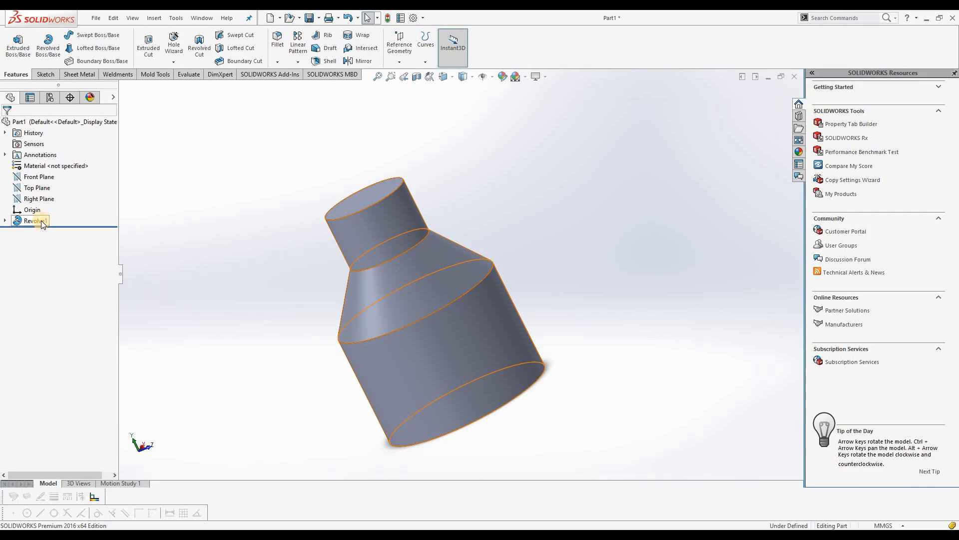
right_click(42, 222)
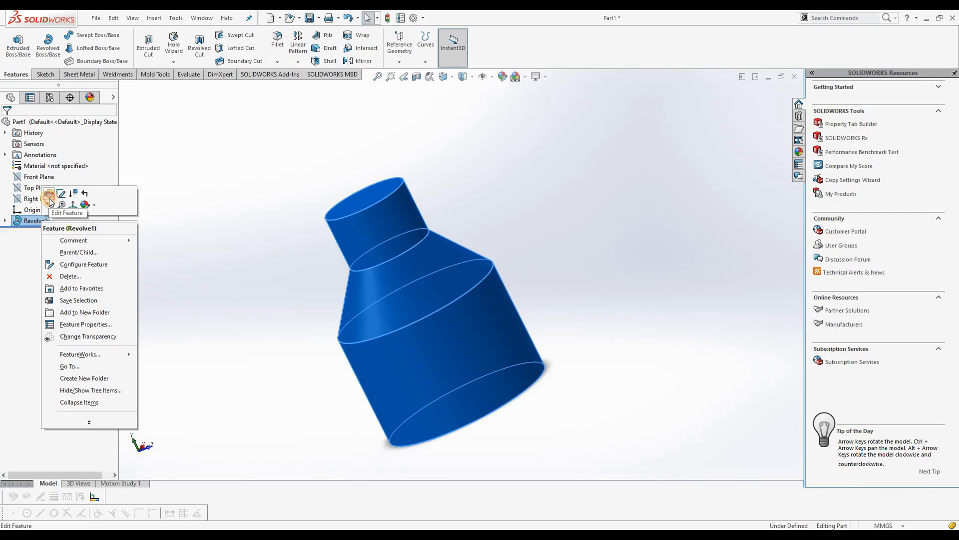
click(49, 199)
click(62, 205)
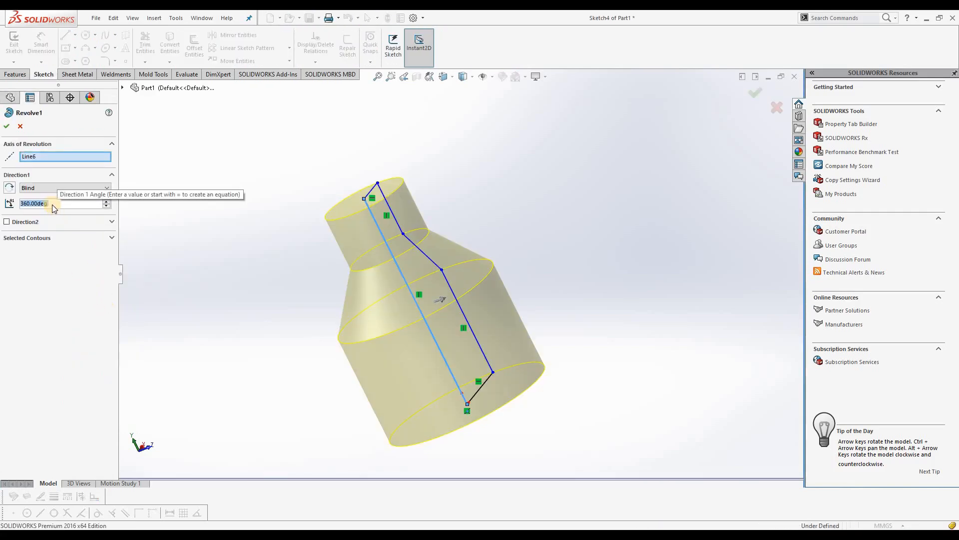
text(120)
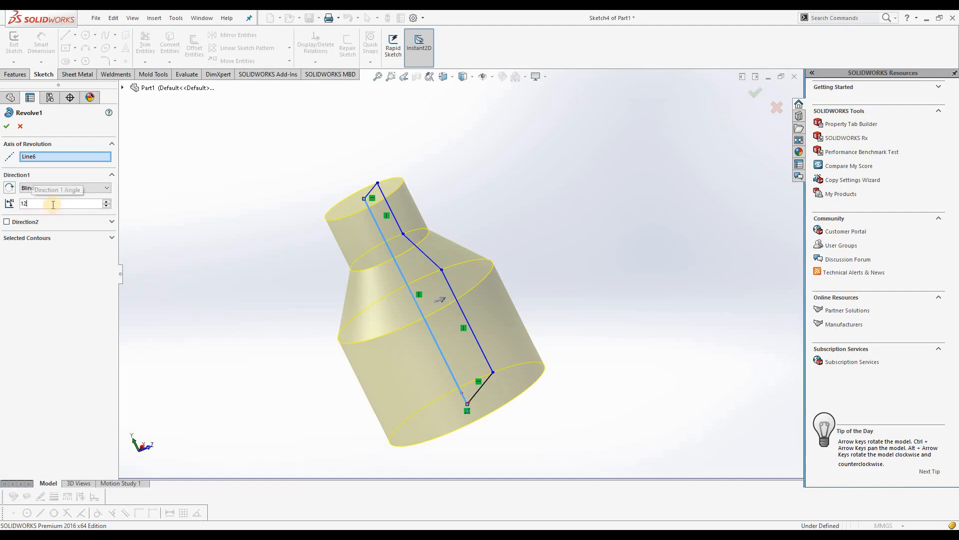
key(Return)
mouse_move(510, 327)
middle_down()
mouse_move(550, 377)
mouse_move(504, 339)
middle_up()
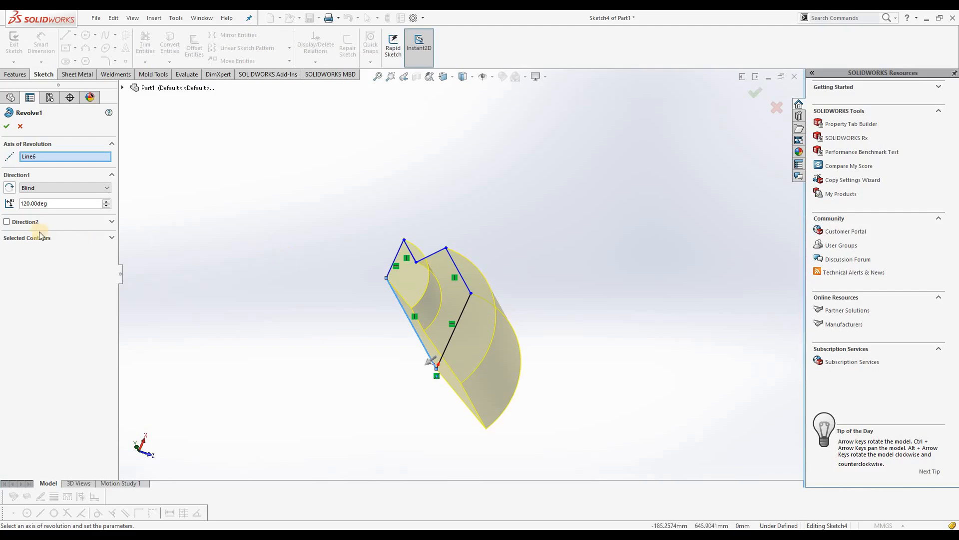
Enable Direction 2 for the revolve, try an angle of 60 degrees and inspect the preview
click(6, 221)
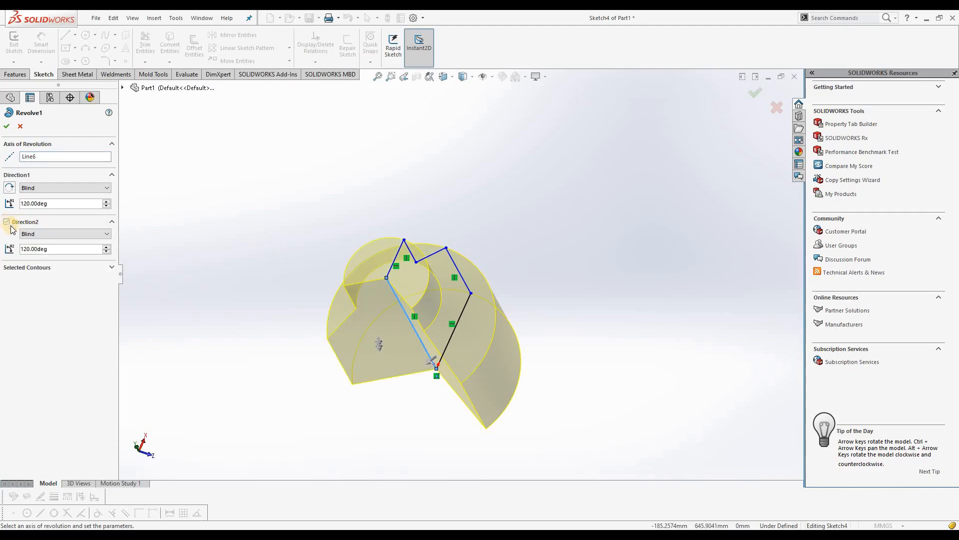
drag(59, 252, 24, 255)
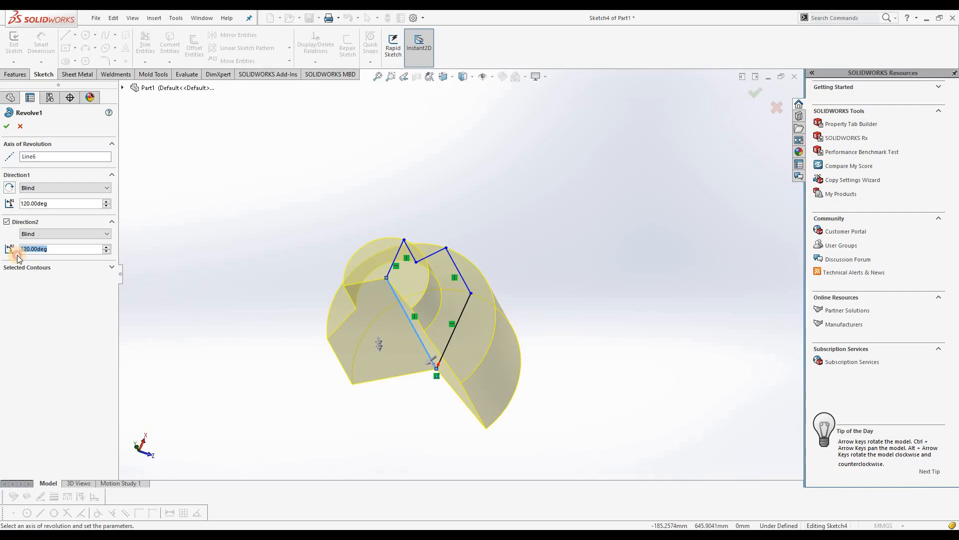
text(60)
key(Return)
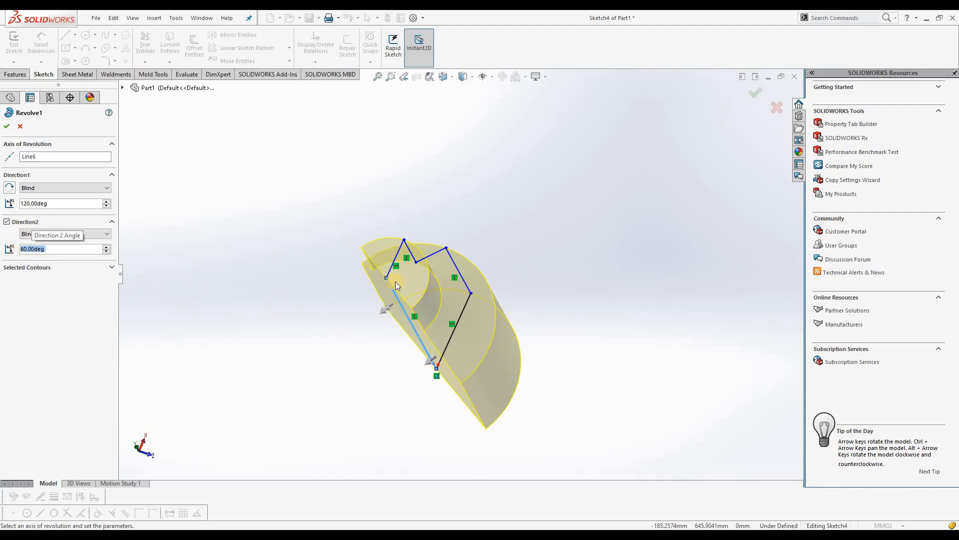
middle_drag(426, 262, 464, 276)
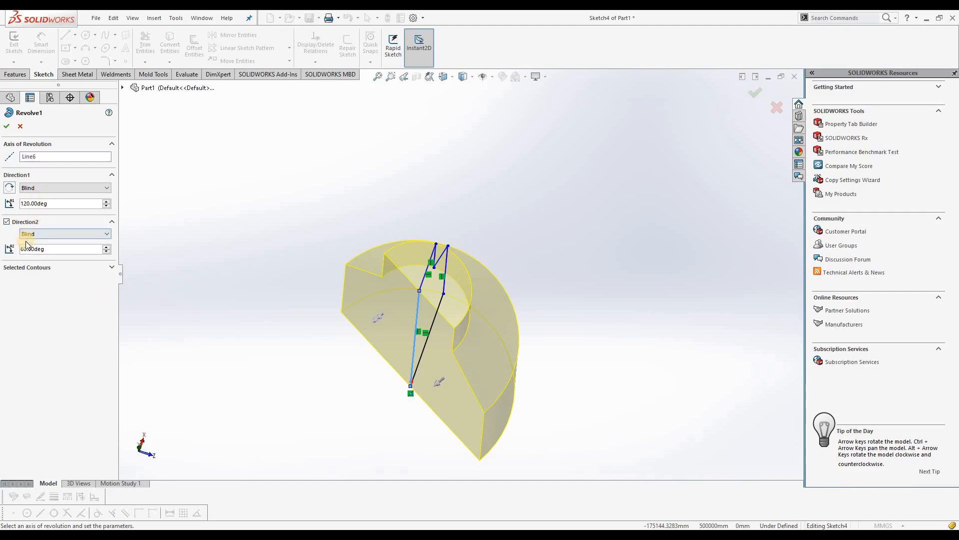
Disable Direction 2, set the Direction 1 angle to 360 degrees and apply the revolve edit
click(7, 222)
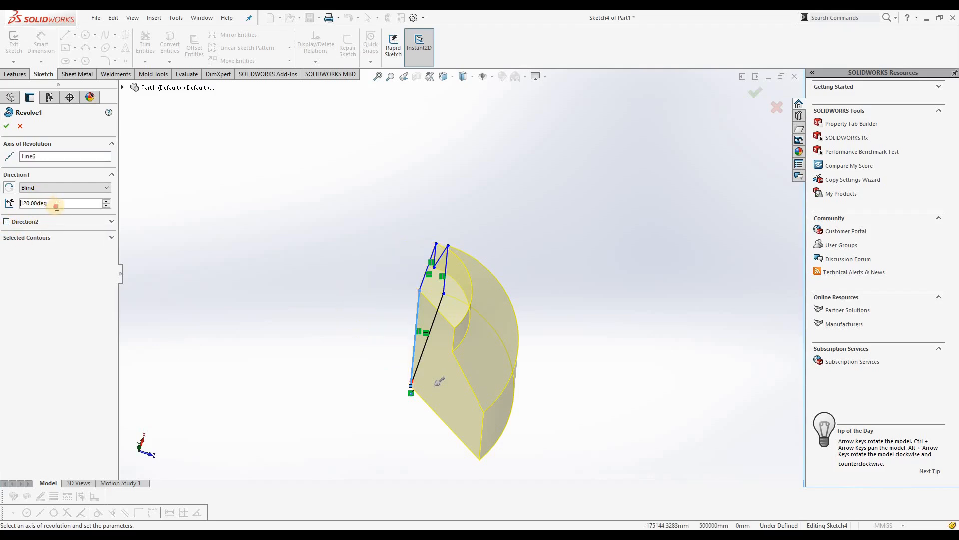
text(360)
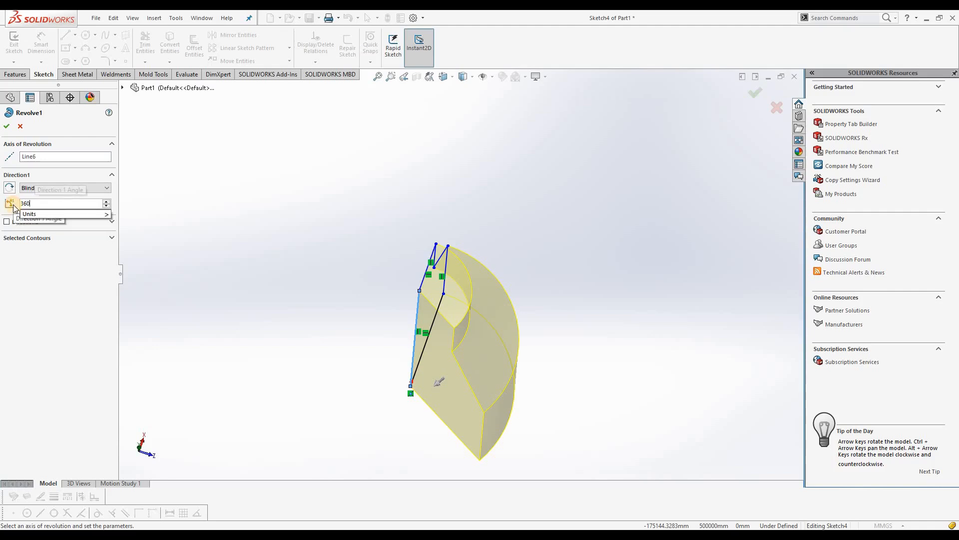
key(Return)
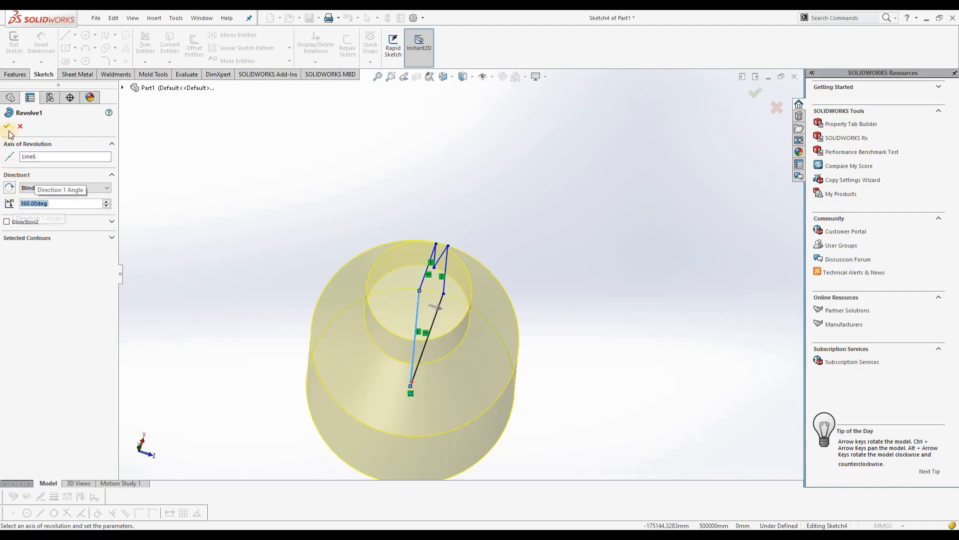
right_click(562, 338)
middle_drag(562, 337, 419, 355)
middle_drag(419, 314, 404, 250)
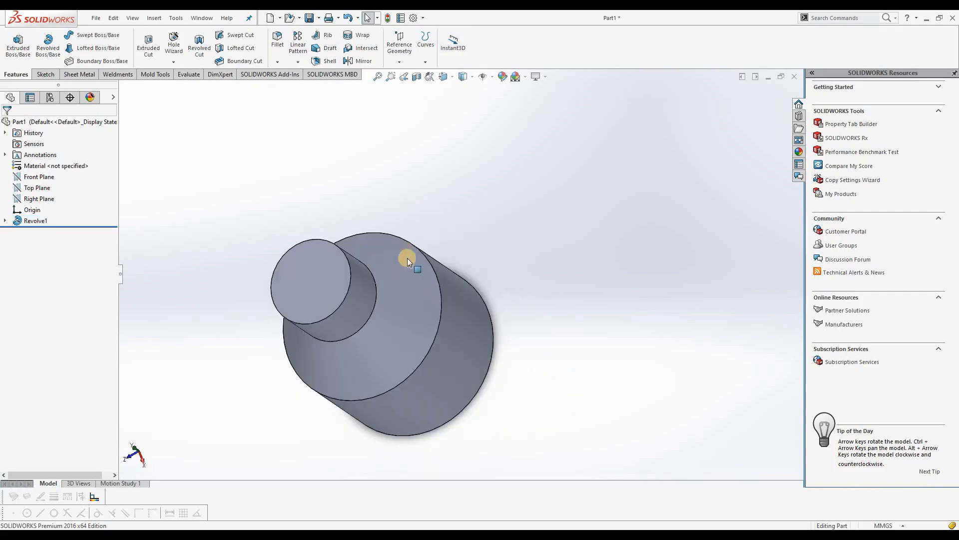
Shell the revolved body with a 2 mm wall thickness, removing the flat end face of the narrow neck
middle_drag(321, 261, 367, 235)
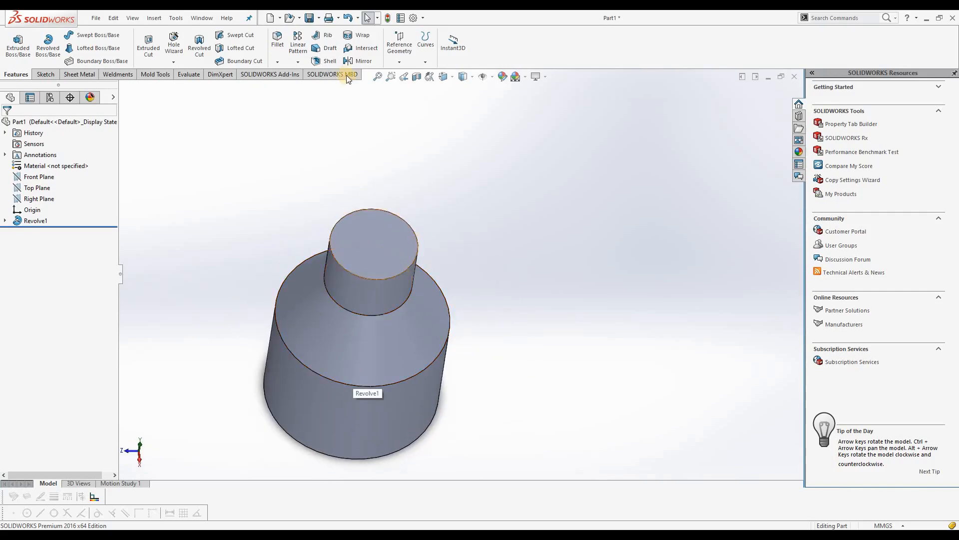
click(326, 62)
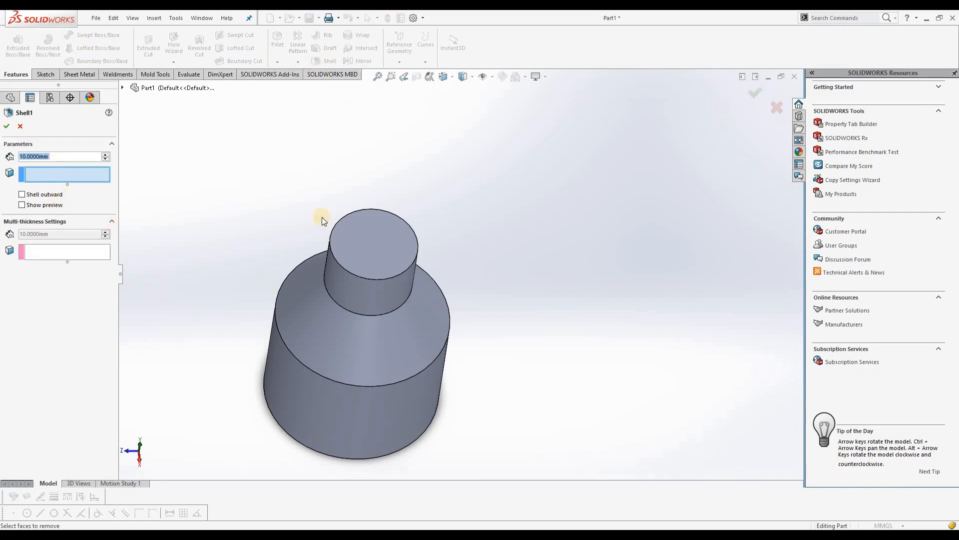
click(371, 238)
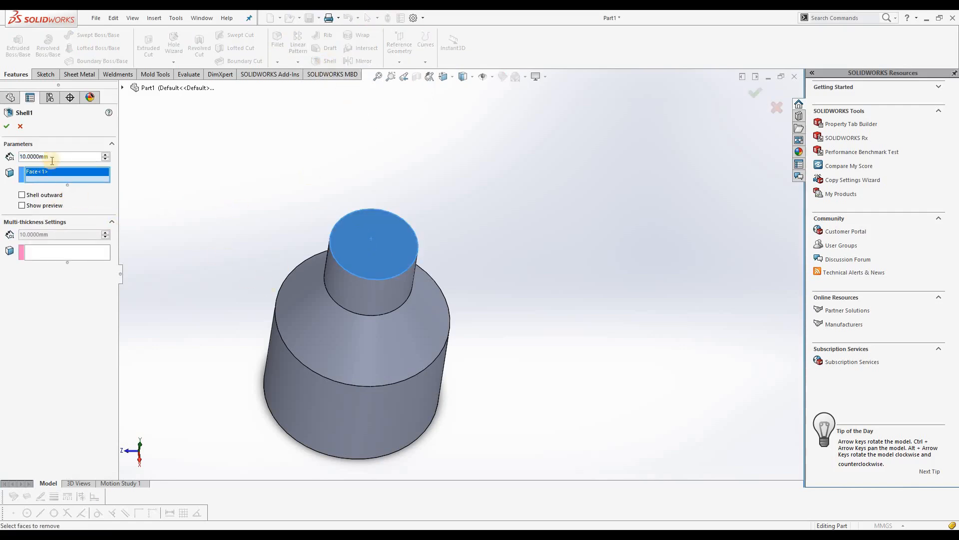
click(58, 176)
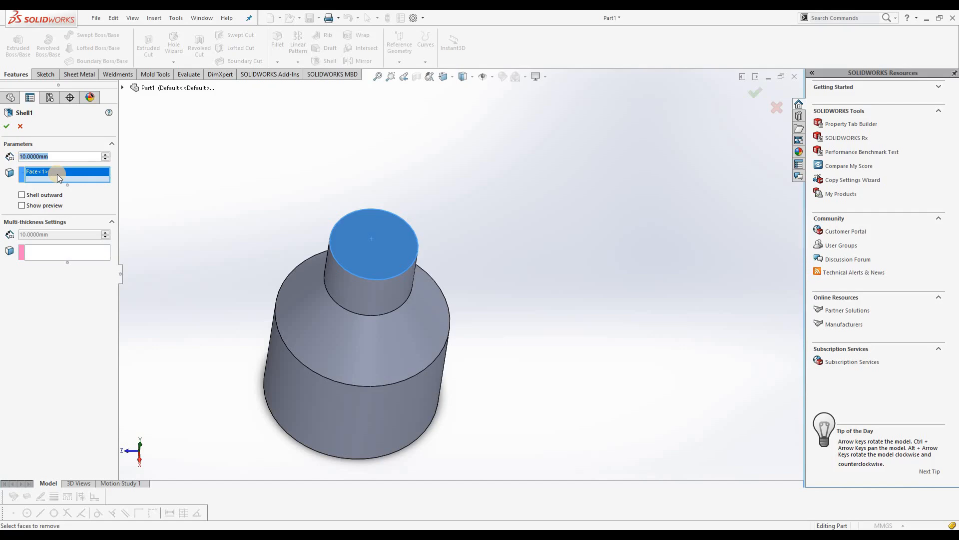
text(2)
key(Return)
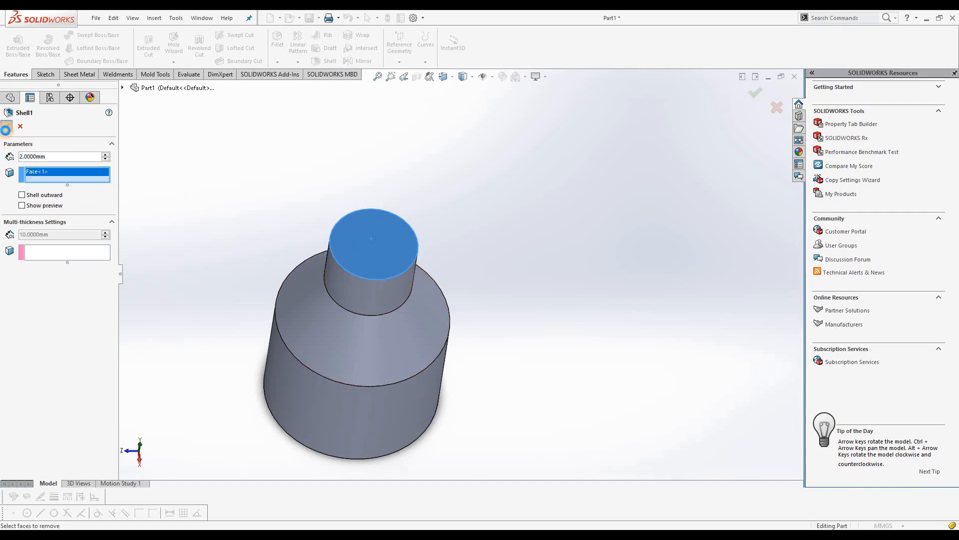
Create a section view of the shelled body on the Front Plane
middle_drag(511, 220, 423, 88)
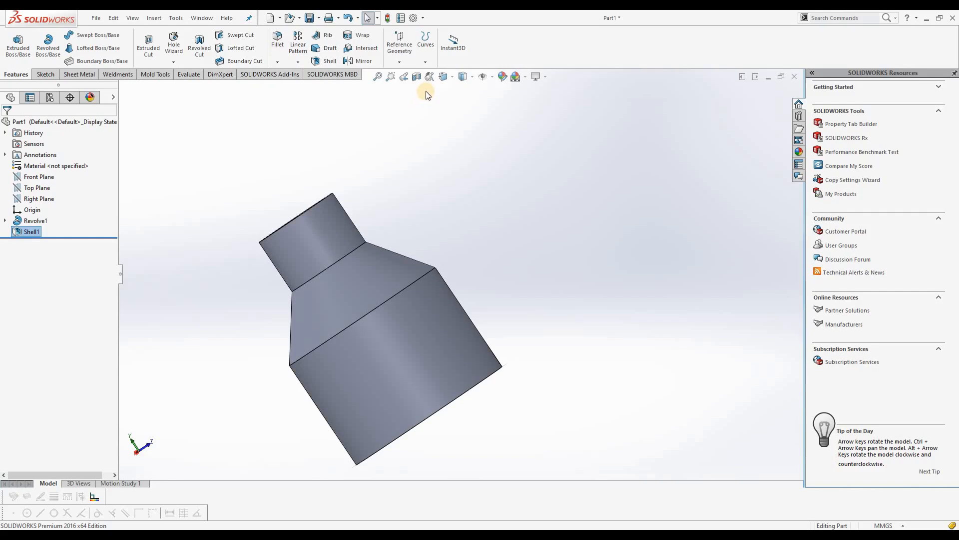
click(416, 79)
middle_drag(500, 234, 289, 294)
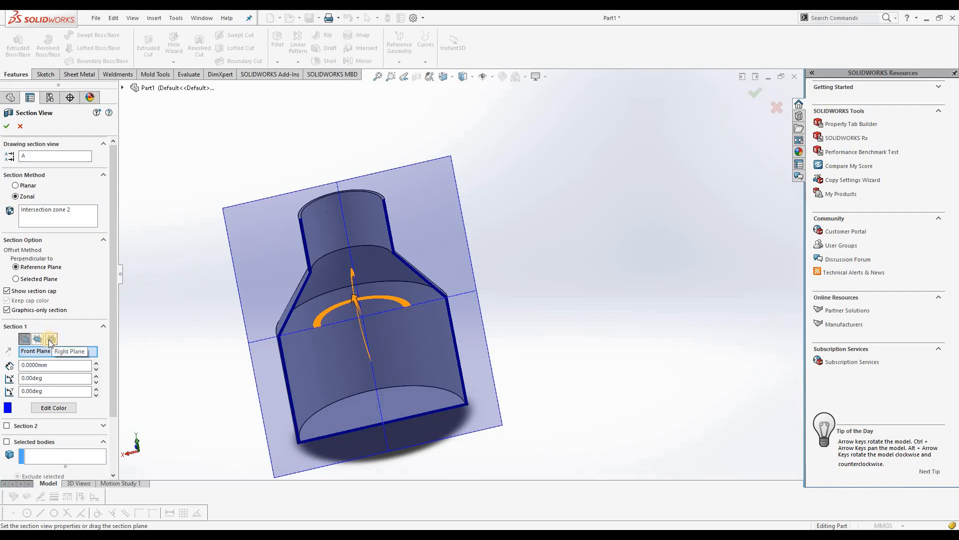
middle_drag(477, 328, 403, 282)
mouse_move(400, 285)
mouse_down()
mouse_move(358, 312)
mouse_move(396, 282)
mouse_move(388, 286)
mouse_up()
click(7, 127)
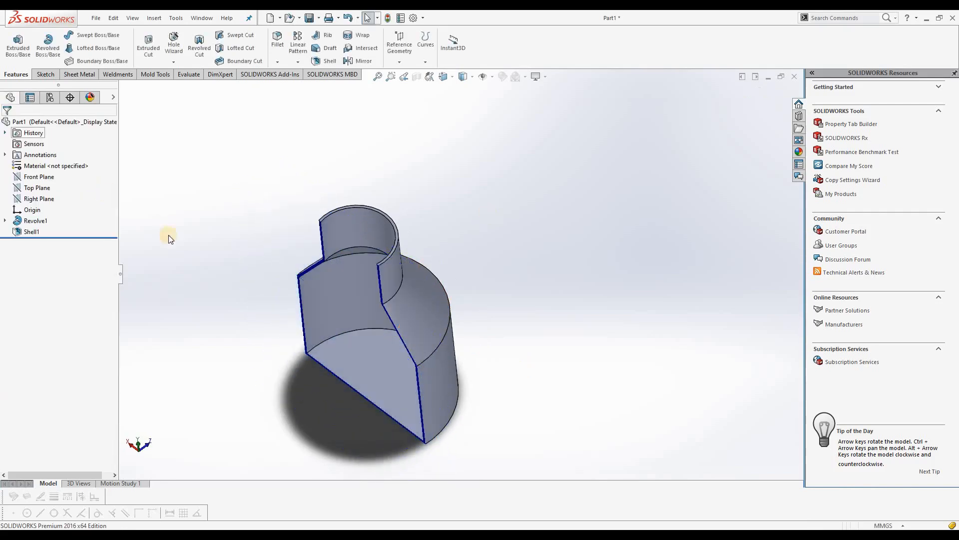
Start a constant-size fillet on the inner edge of the shelled body's floor and set the radius to 5 mm
middle_drag(300, 187, 477, 305)
scroll(520, 163, down, 5)
middle_drag(447, 231, 343, 184)
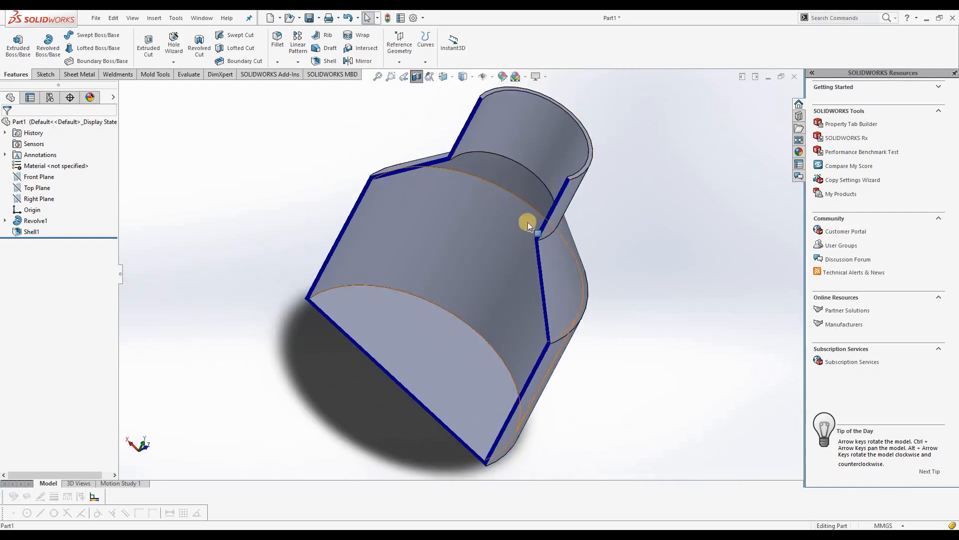
click(276, 62)
click(295, 73)
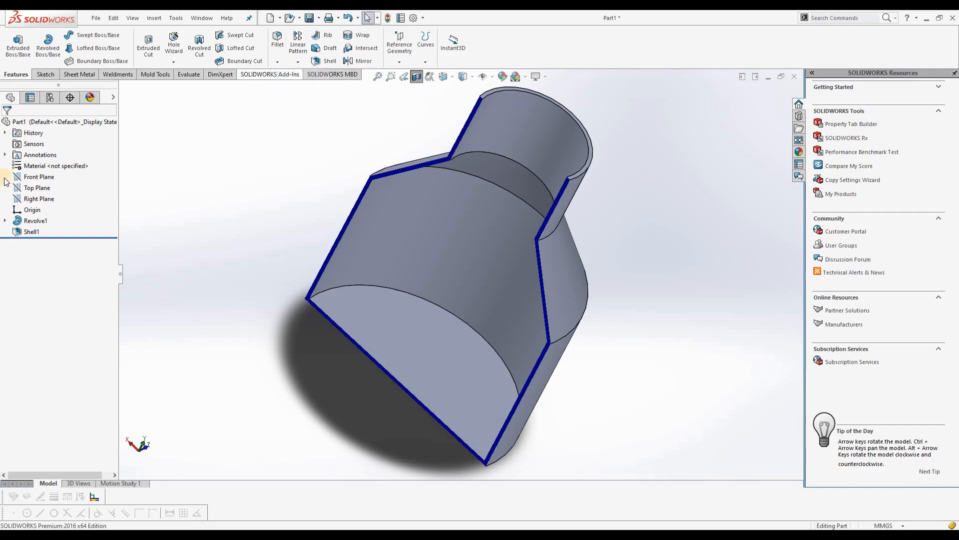
click(18, 175)
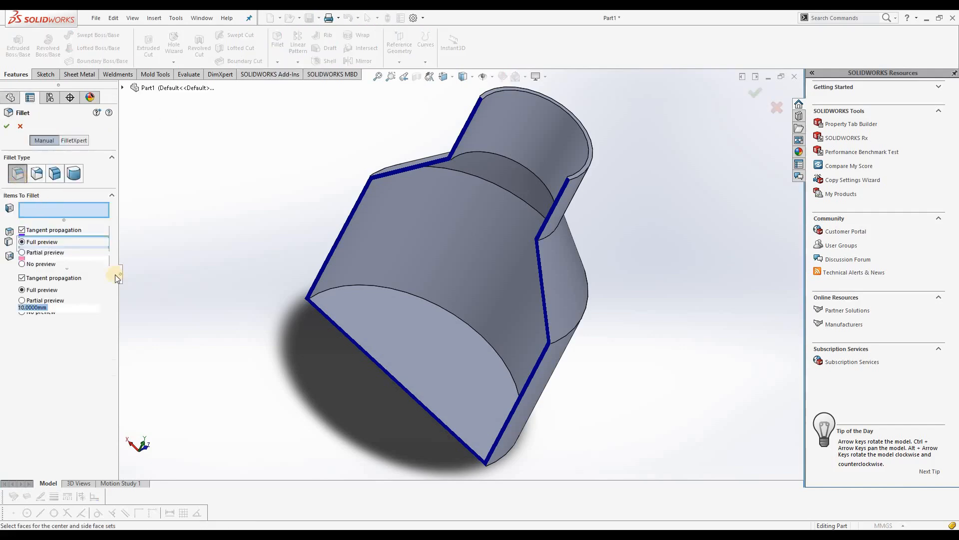
click(480, 334)
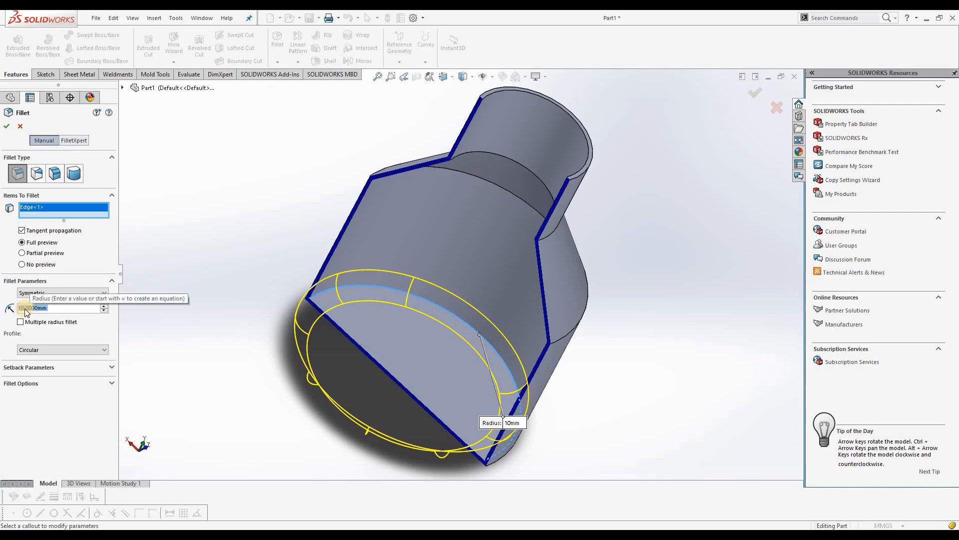
text(5)
key(Return)
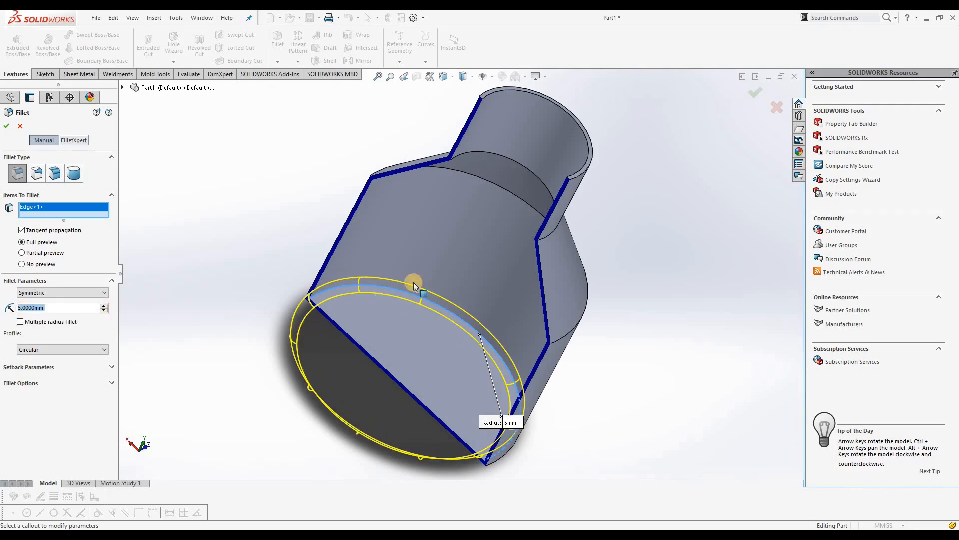
Add the inner edges at both ends of the conical section to the 5 mm fillet and create it
scroll(413, 282, down, 3)
click(459, 140)
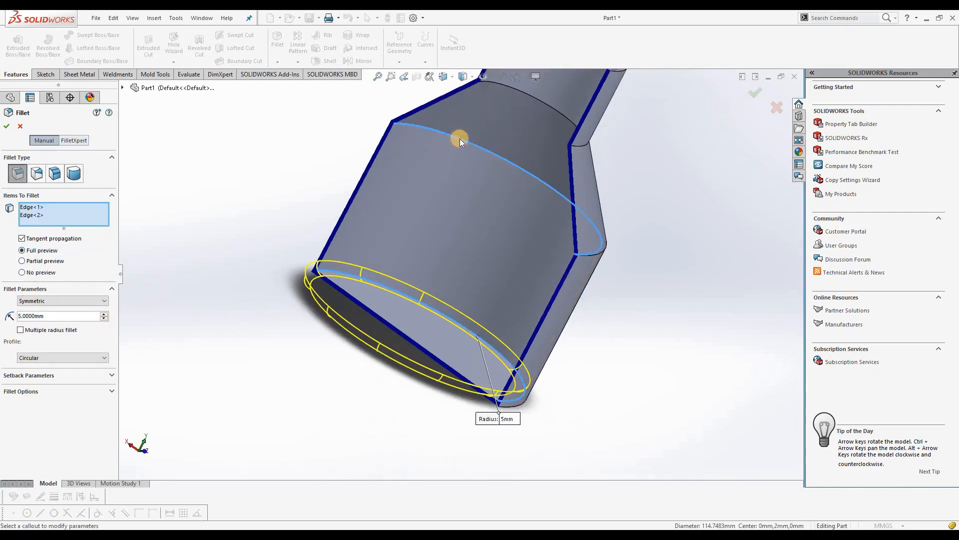
scroll(490, 154, up, 2)
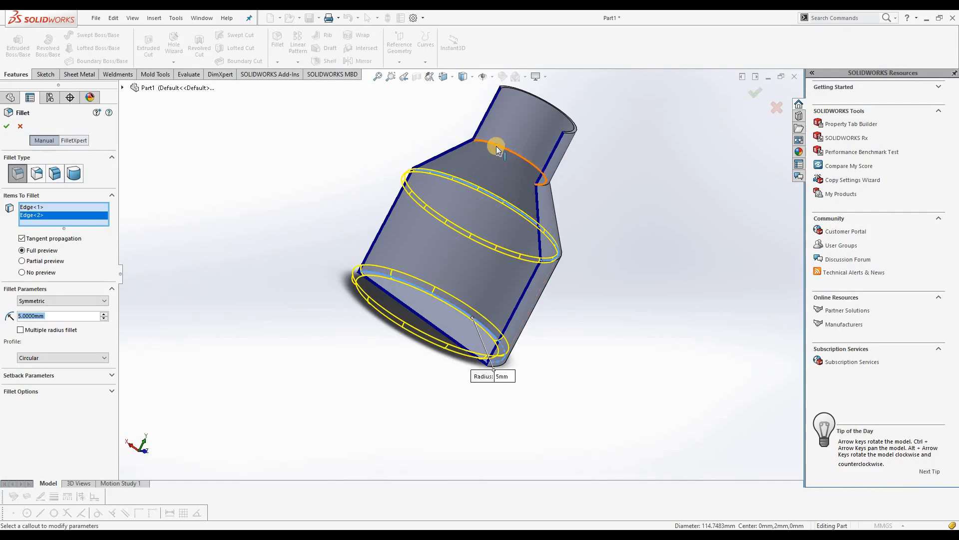
click(497, 149)
scroll(541, 133, down, 2)
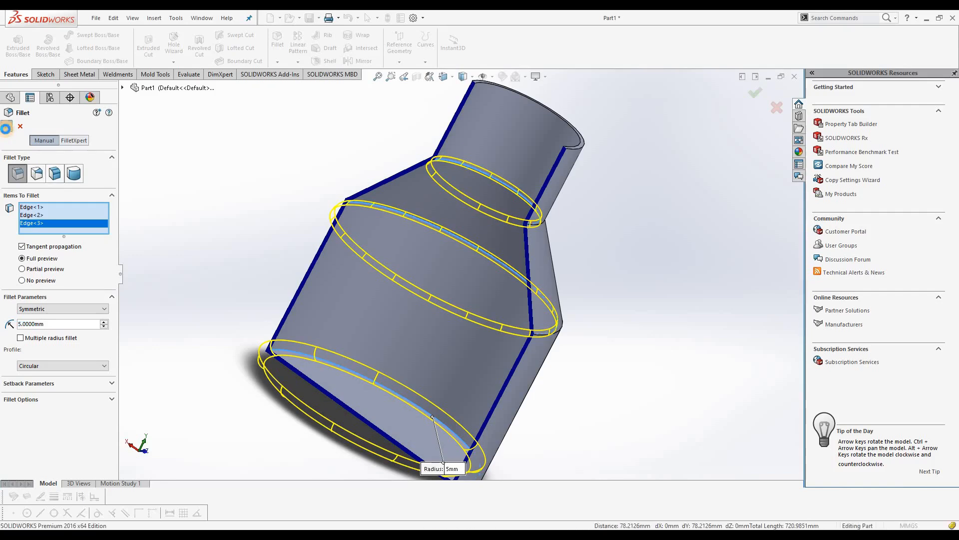
click(213, 205)
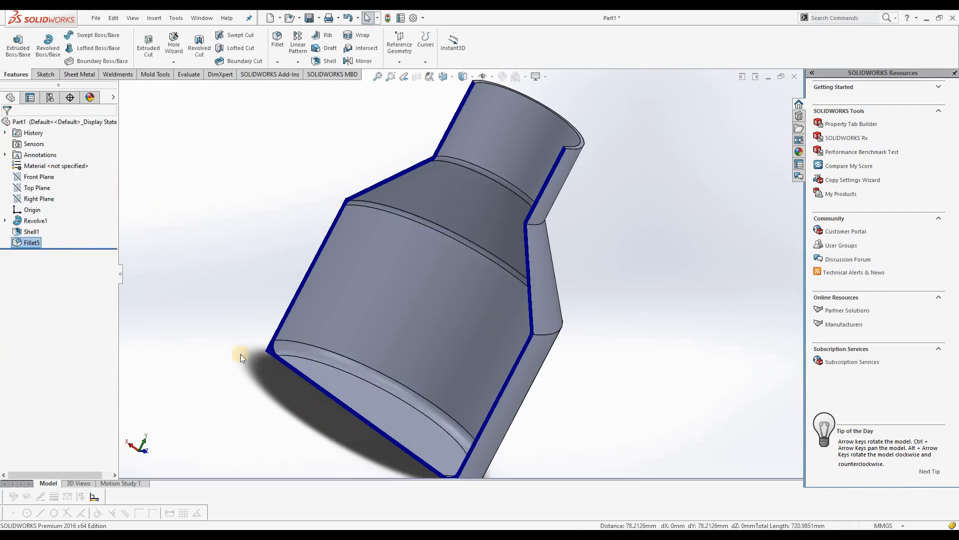
Inspect the filleted interior and turn off the section view to show the whole body
middle_drag(392, 419, 422, 314)
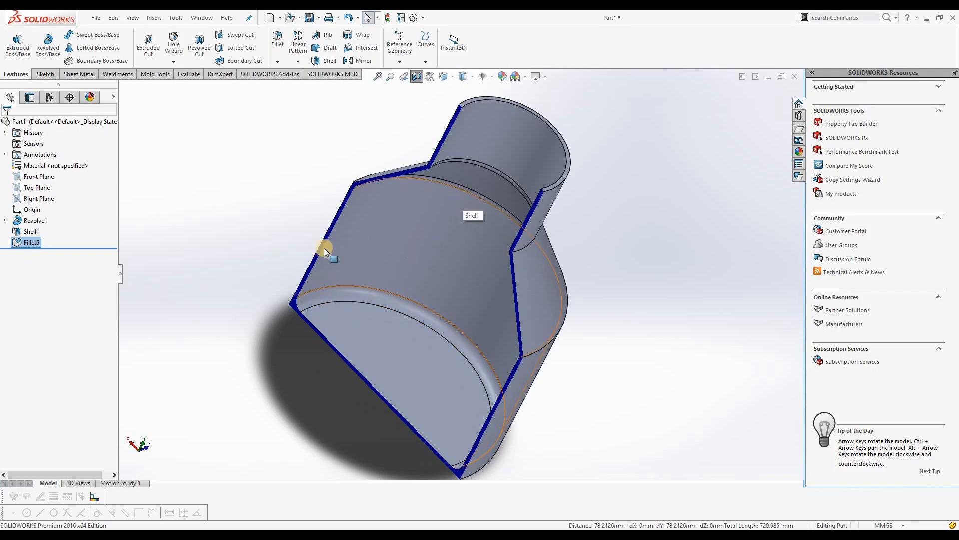
click(416, 77)
middle_drag(437, 231, 431, 134)
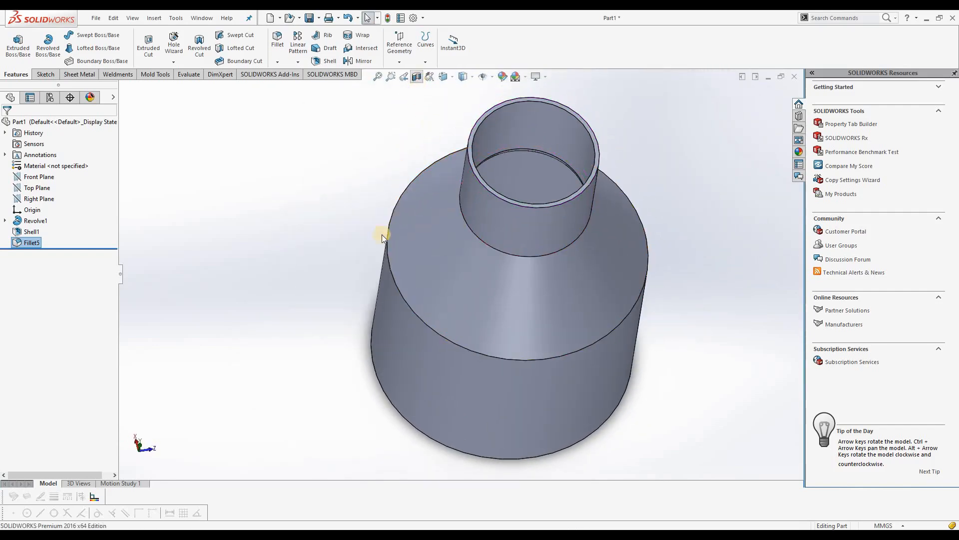
Start a new section view, try the Top Plane and switch the cutting plane to the Right Plane
click(417, 77)
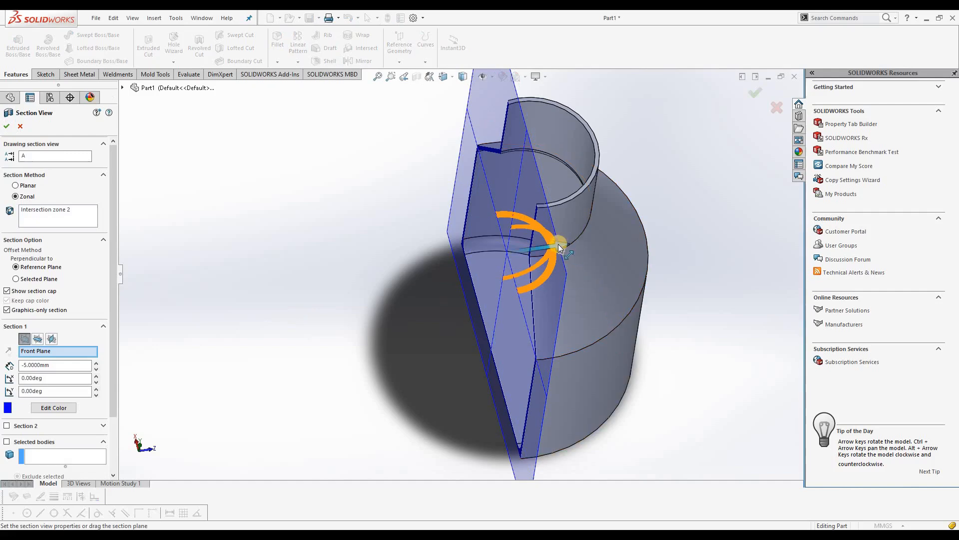
click(39, 339)
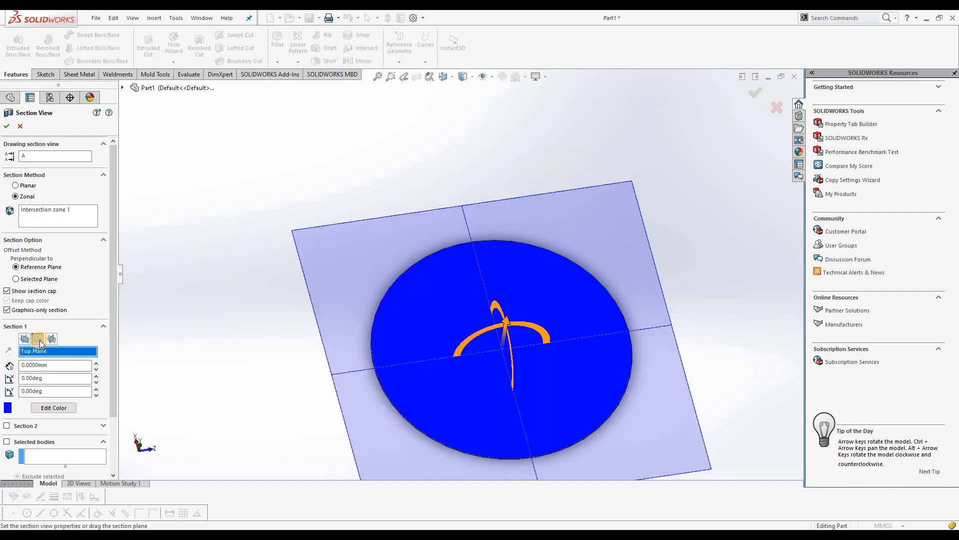
click(52, 339)
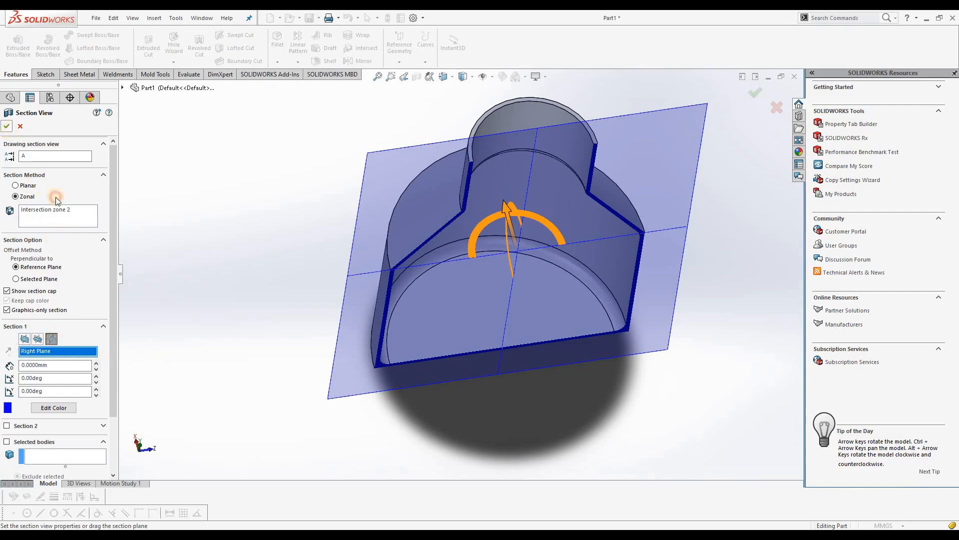
Apply the Right Plane section view, inspect the filleted interior around the conical section and floor, and turn the section off
click(7, 126)
middle_drag(546, 290, 475, 214)
scroll(474, 214, up, 3)
scroll(484, 157, down, 3)
middle_drag(446, 361, 473, 271)
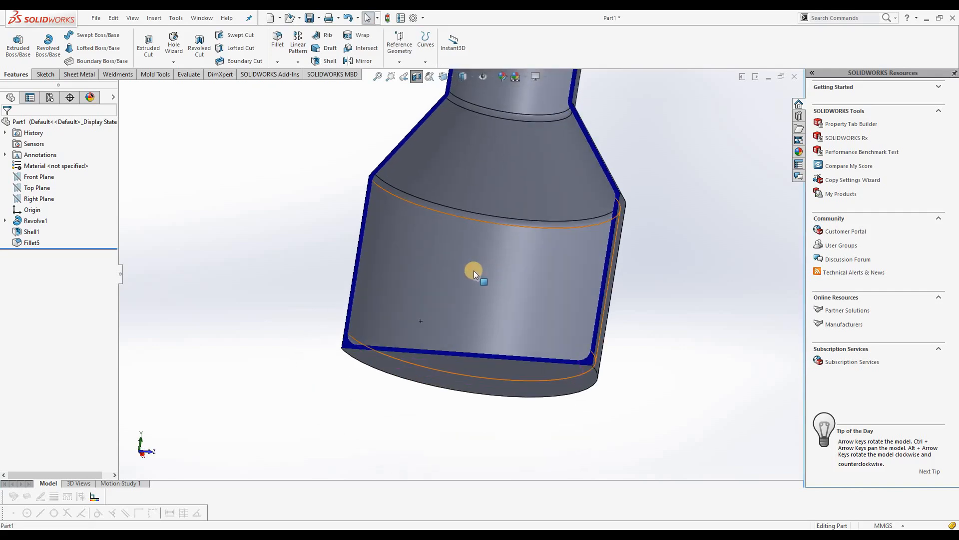
scroll(474, 271, up, 3)
scroll(549, 140, down, 5)
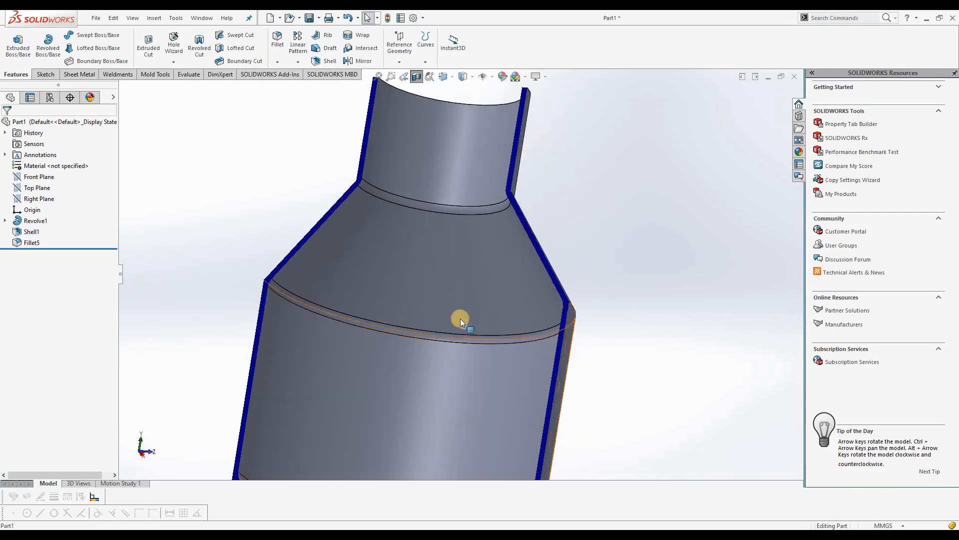
middle_drag(429, 292, 259, 300)
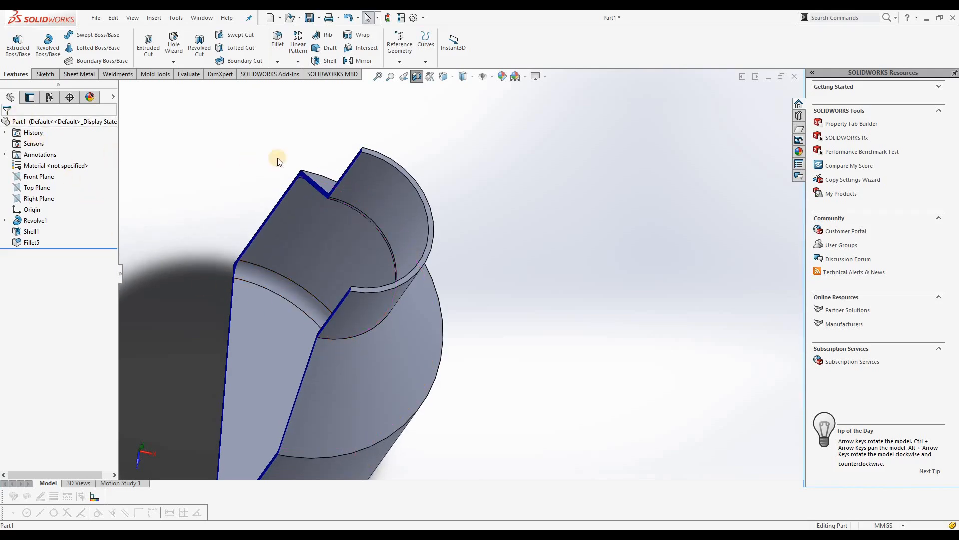
click(417, 77)
Start a constant-size fillet on the outer edge between the cone and the large cylinder with a 2 mm radius
middle_drag(615, 316, 384, 308)
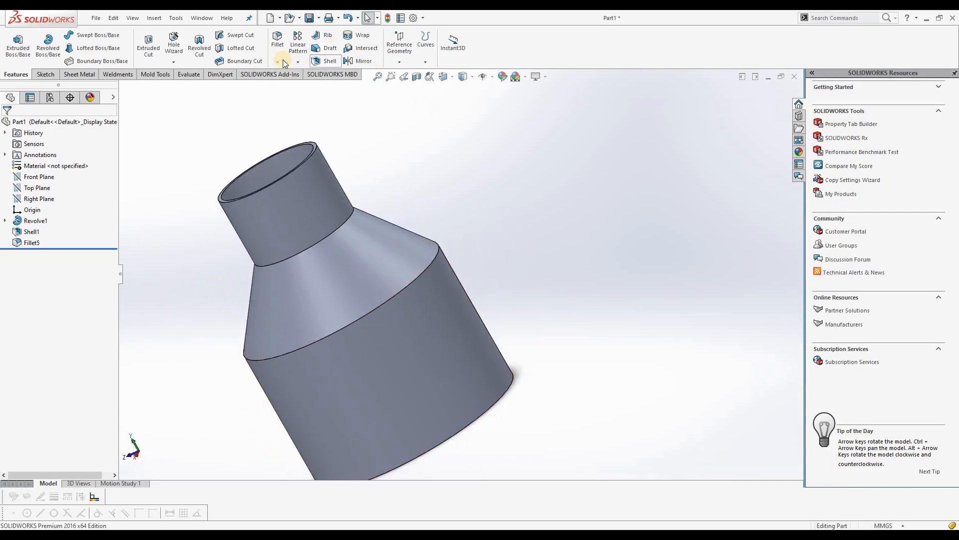
click(277, 40)
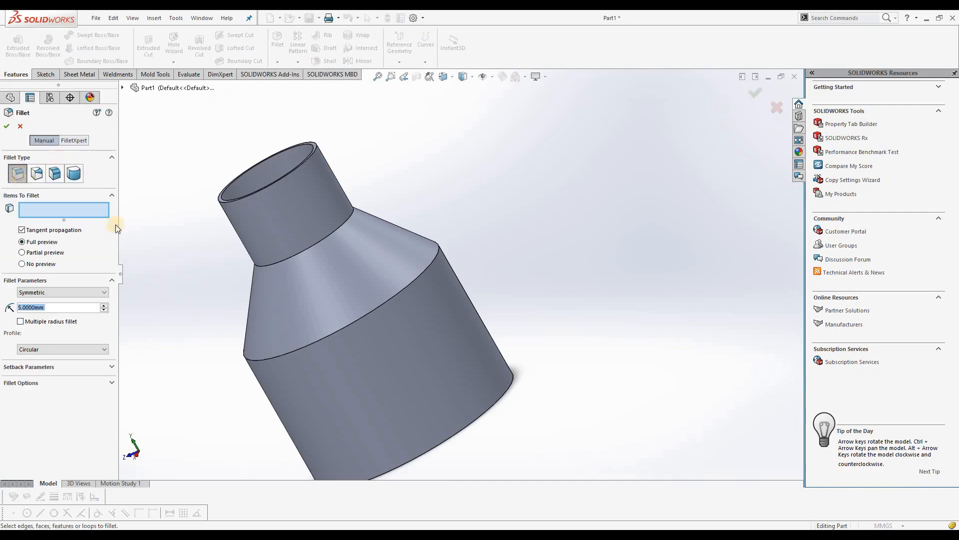
click(415, 283)
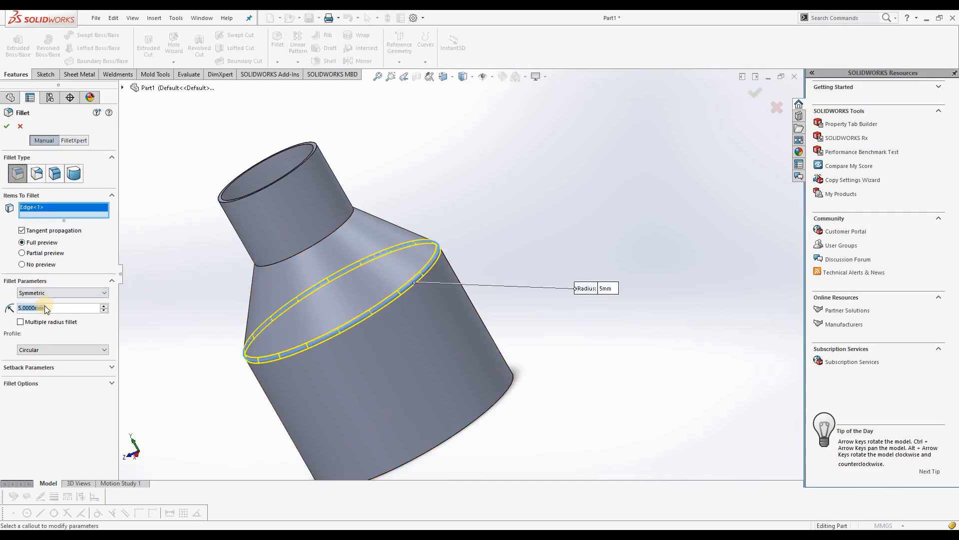
text(2)
key(Return)
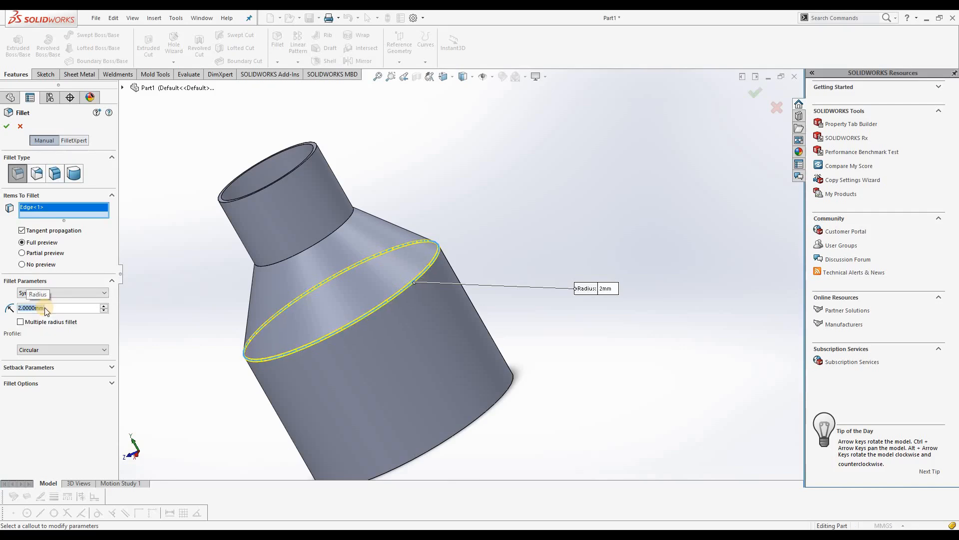
Add the outer edge at the neck's base and the bottom outer edge to the 2 mm fillet and create it
click(322, 241)
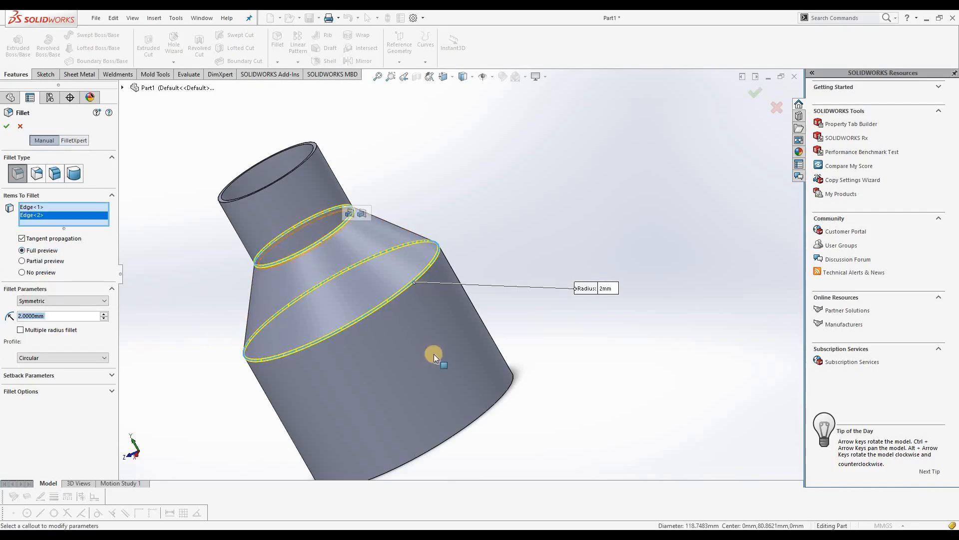
click(496, 402)
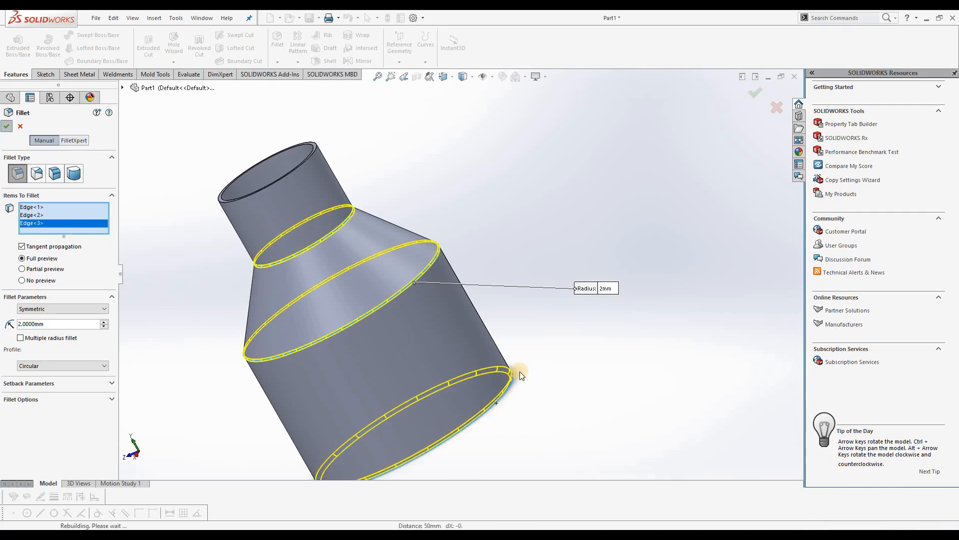
key(Return)
middle_drag(493, 306, 305, 225)
middle_drag(456, 419, 257, 303)
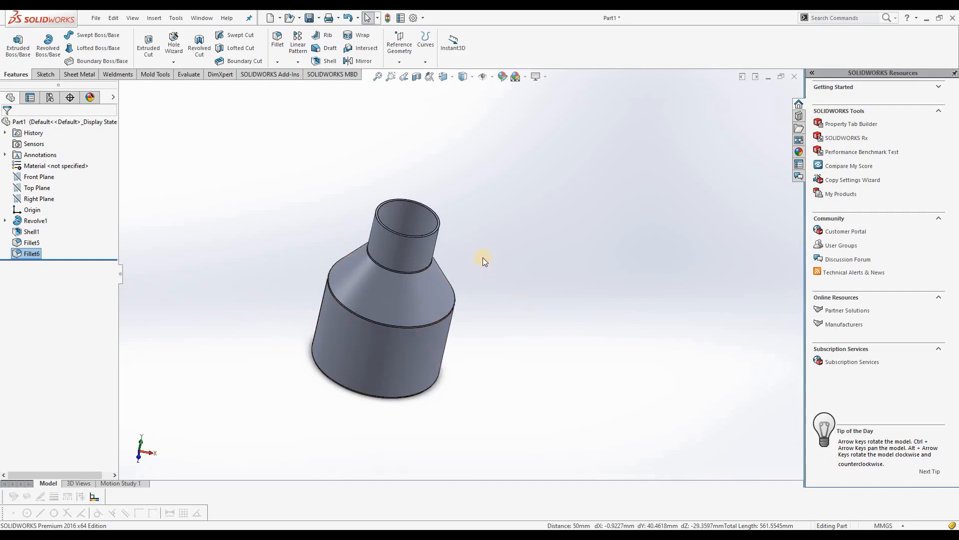
scroll(470, 277, down, 3)
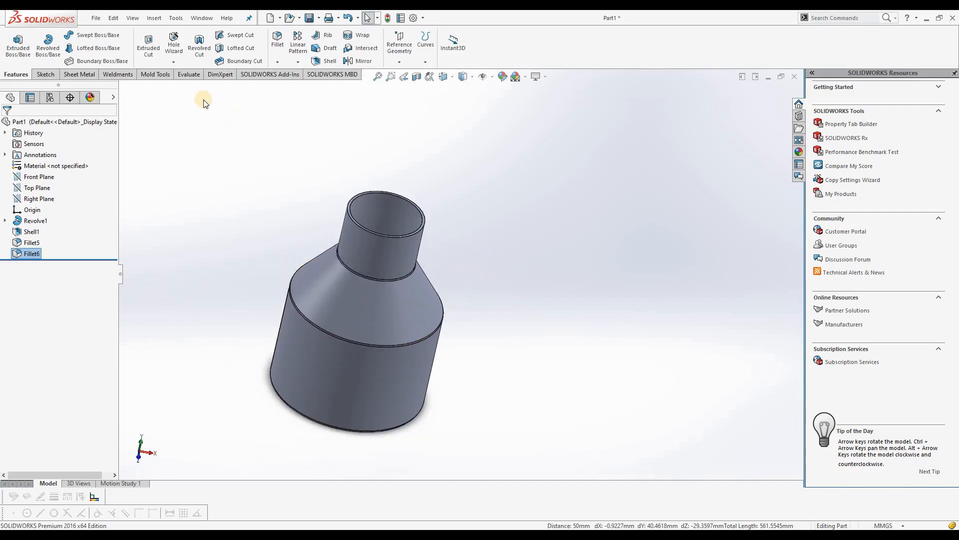
Evaluate the part's mass properties, examine its volume and surface area, and return to the feature modelling tools
click(185, 78)
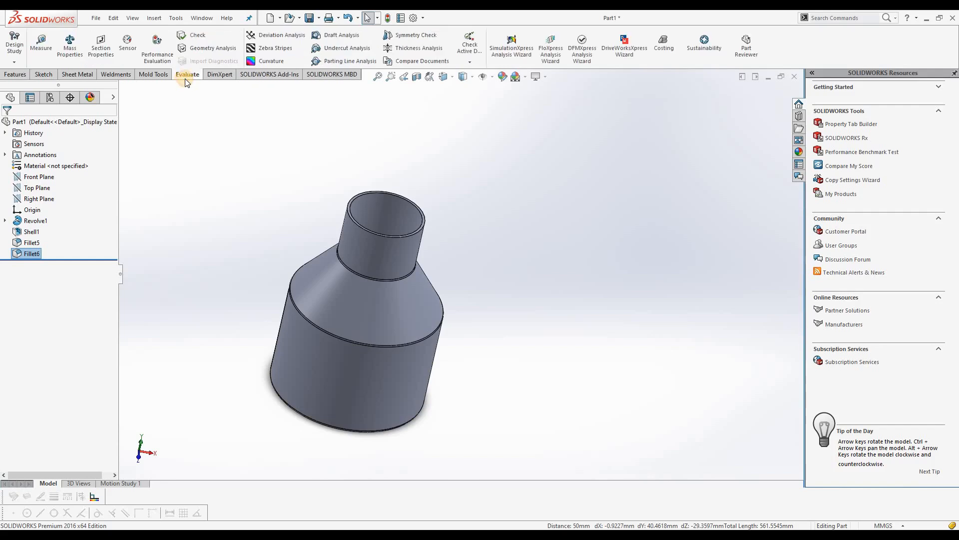
click(71, 46)
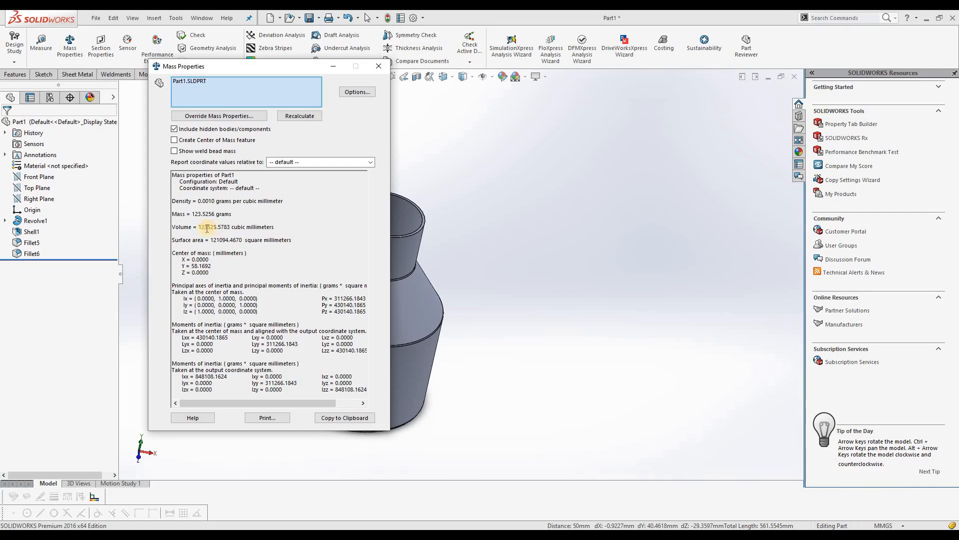
drag(200, 227, 290, 231)
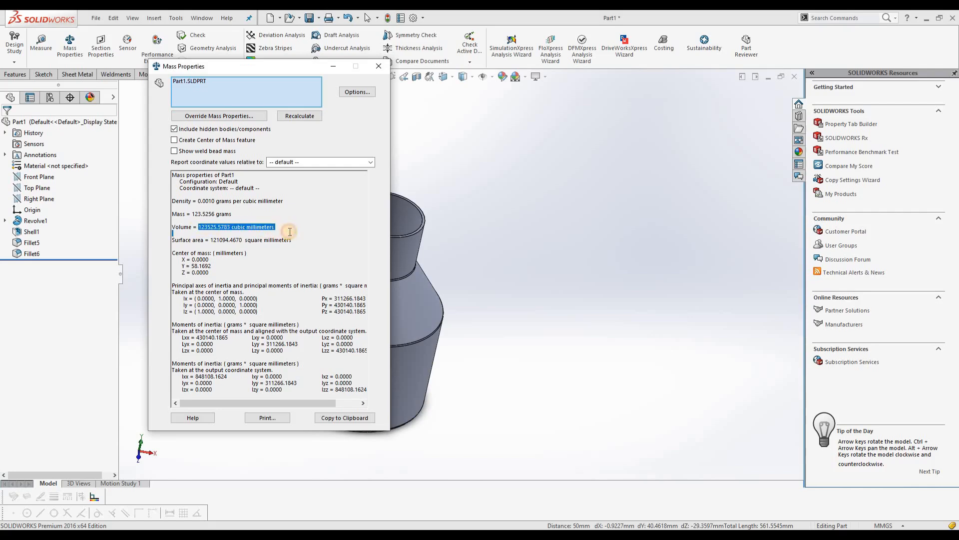
drag(213, 240, 298, 246)
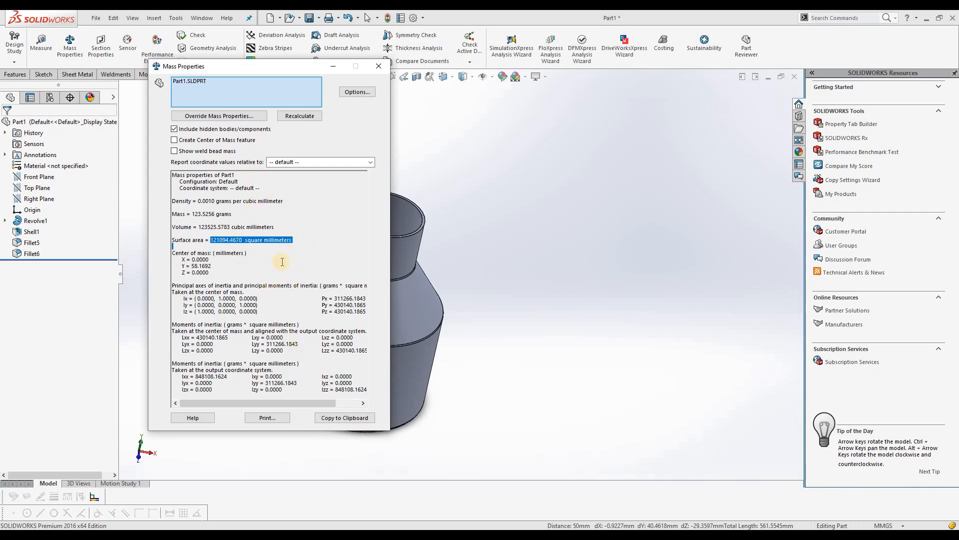
click(379, 66)
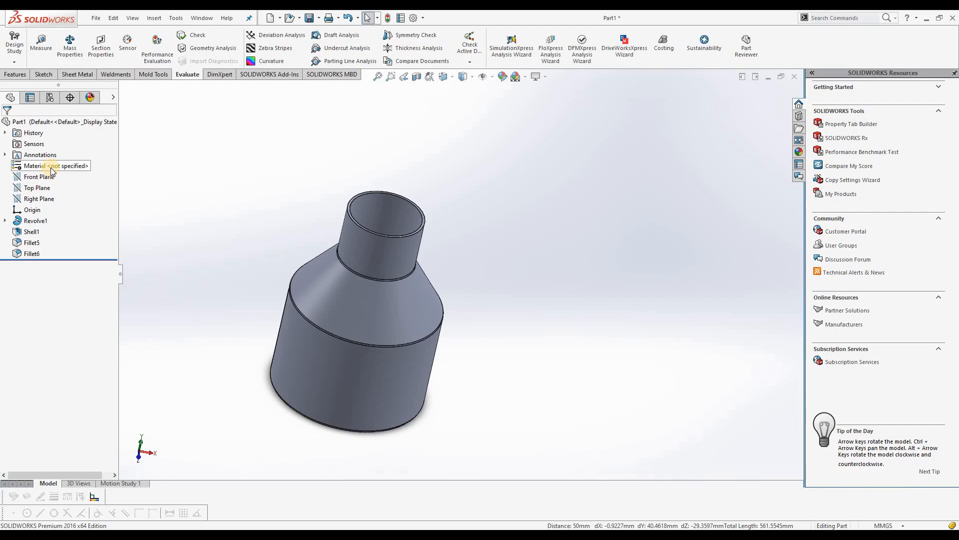
click(24, 75)
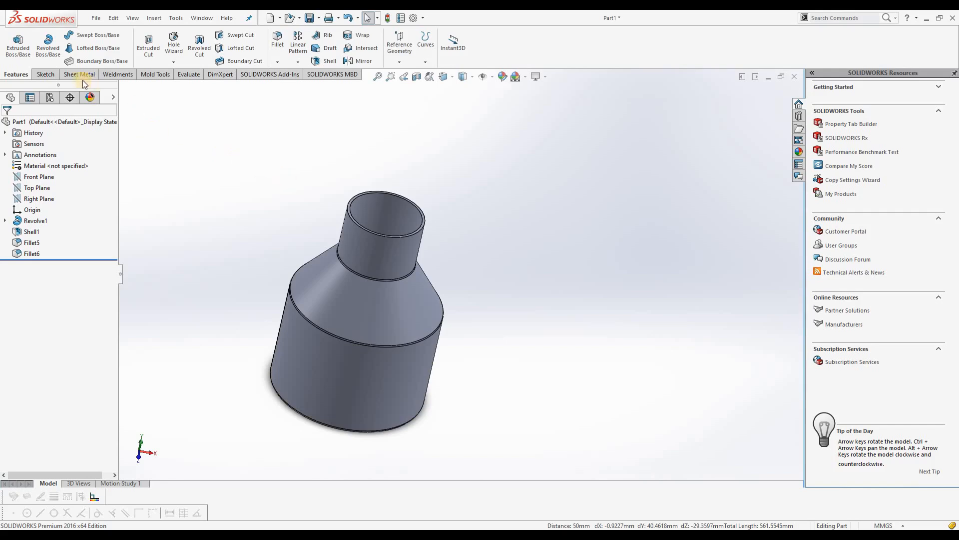
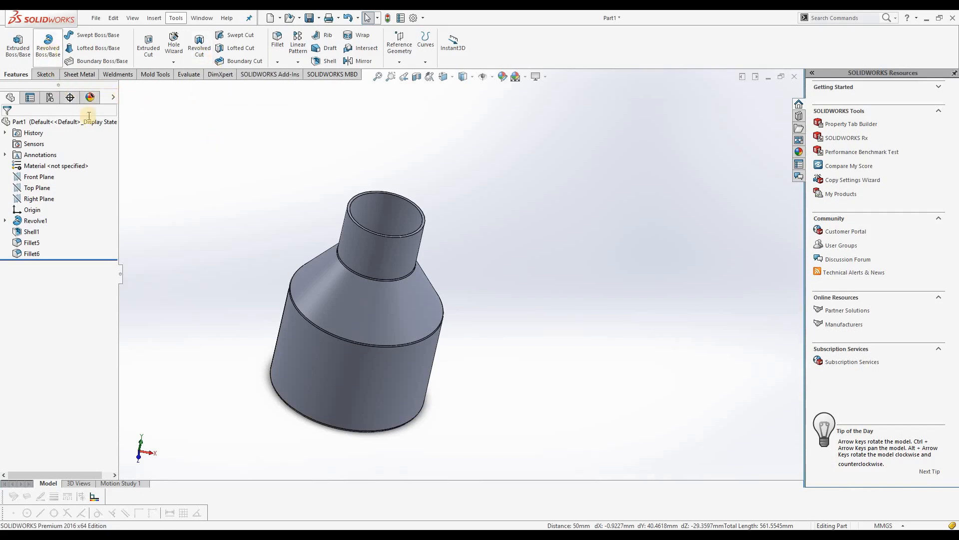
click(280, 66)
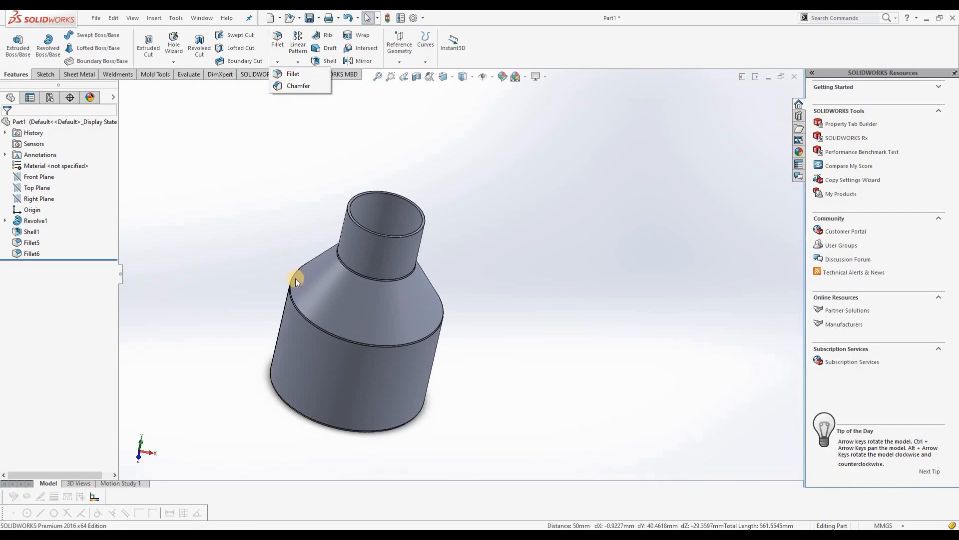
click(267, 207)
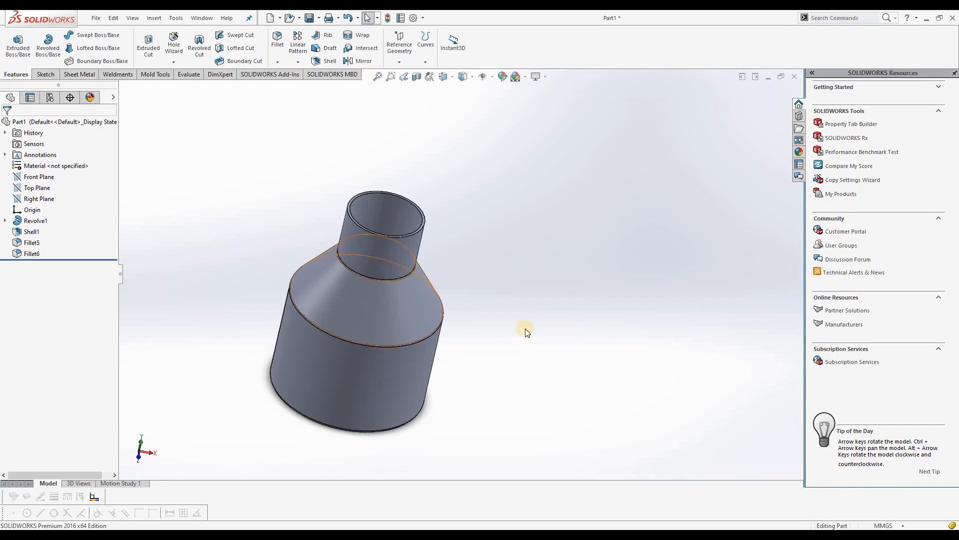
scroll(405, 248, down, 2)
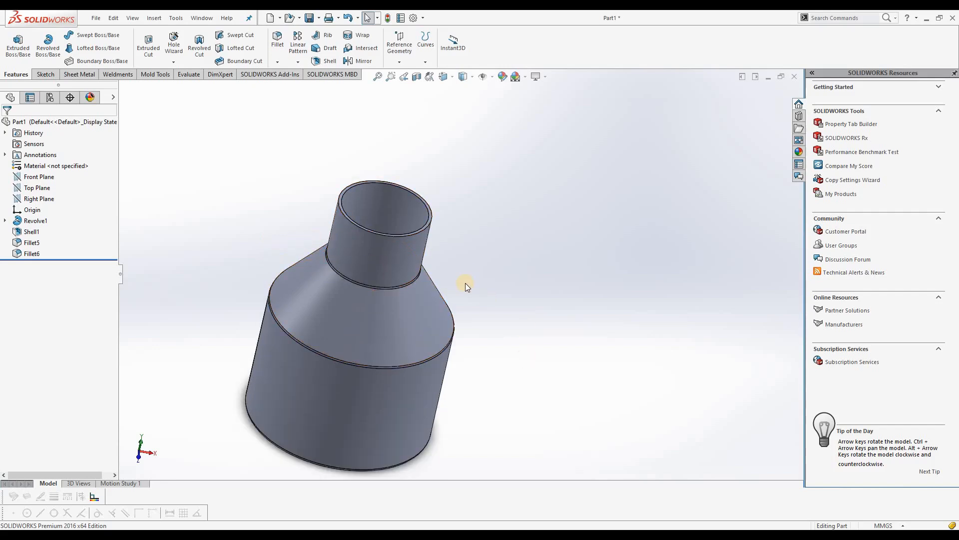
middle_drag(424, 286, 486, 278)
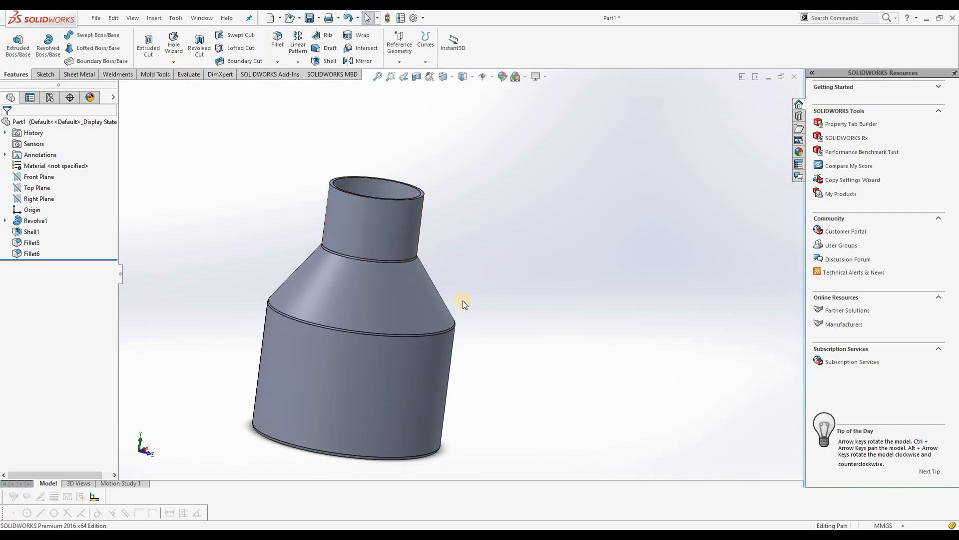
Create a new part document and start a sketch on the Front Plane
click(97, 19)
click(113, 33)
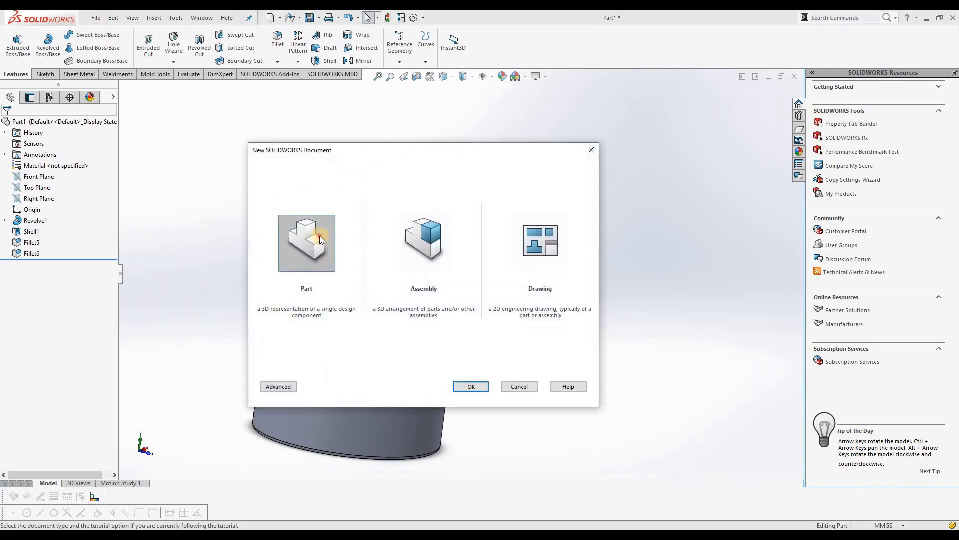
click(470, 387)
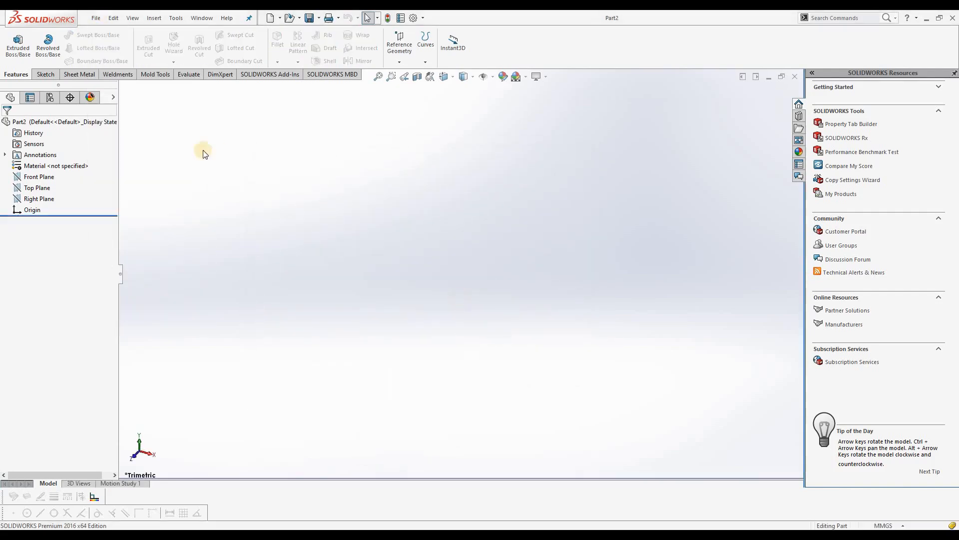
click(39, 176)
click(49, 170)
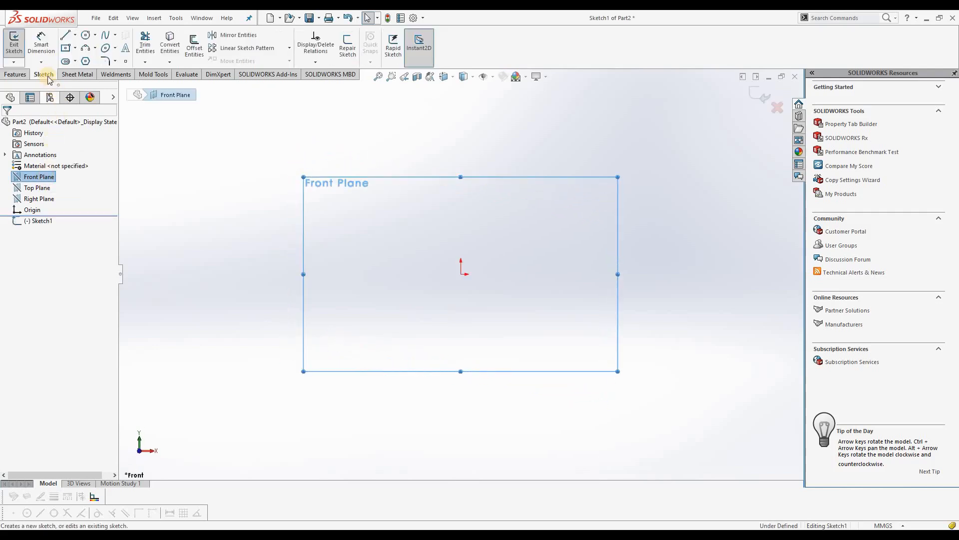
Sketch a center rectangle from the origin, 150 mm high and 200 mm wide
click(76, 48)
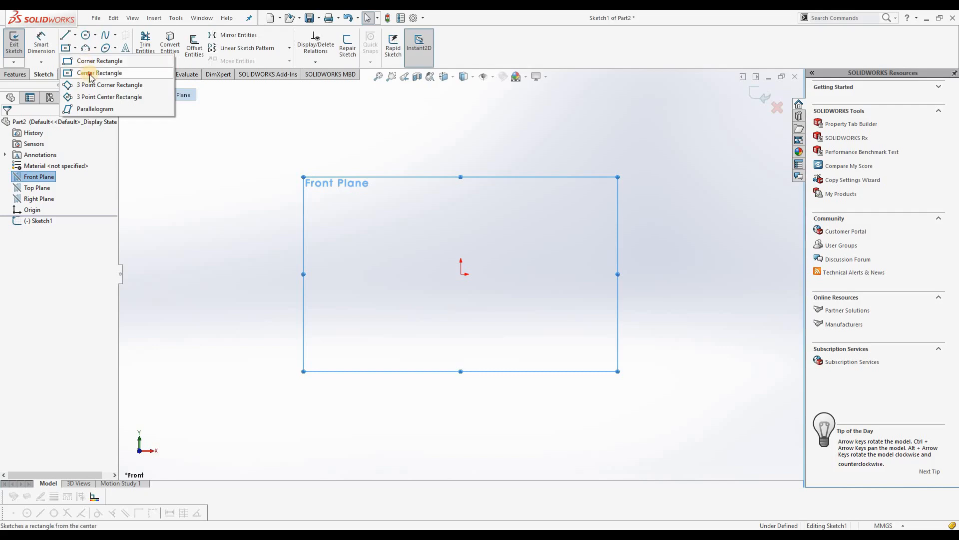
click(99, 73)
click(460, 274)
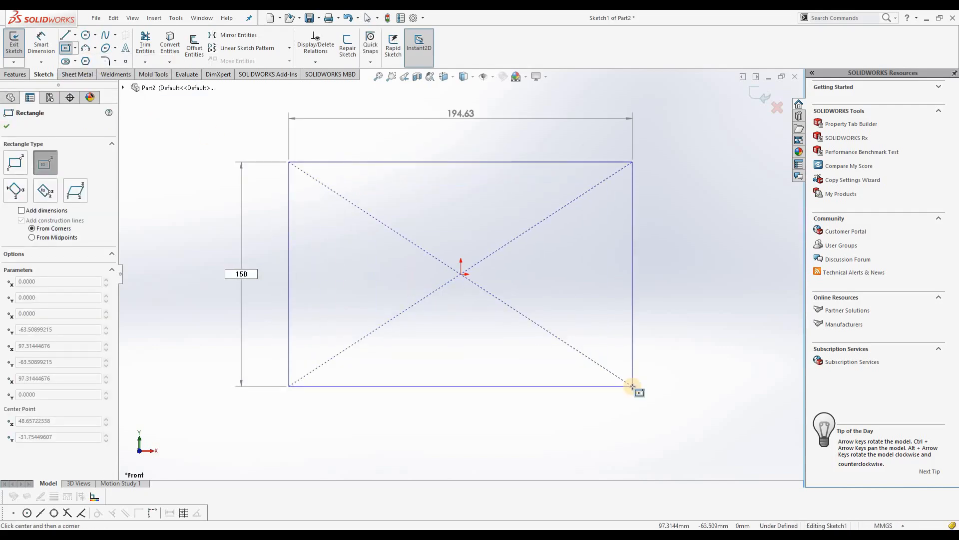
text(150)
key(Tab)
text(200)
key(Return)
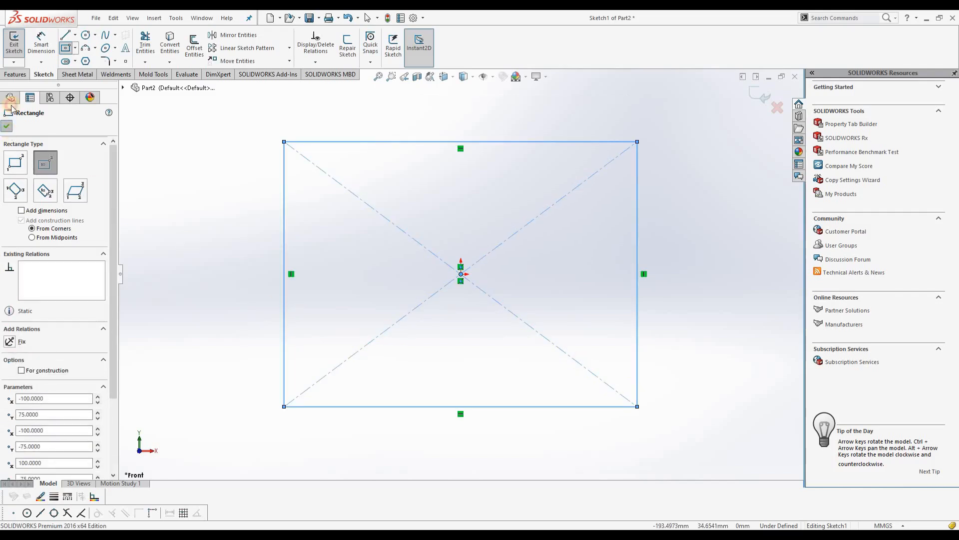
key(Escape)
Extrude the rectangle as a blind boss with a depth of 500 mm
click(15, 74)
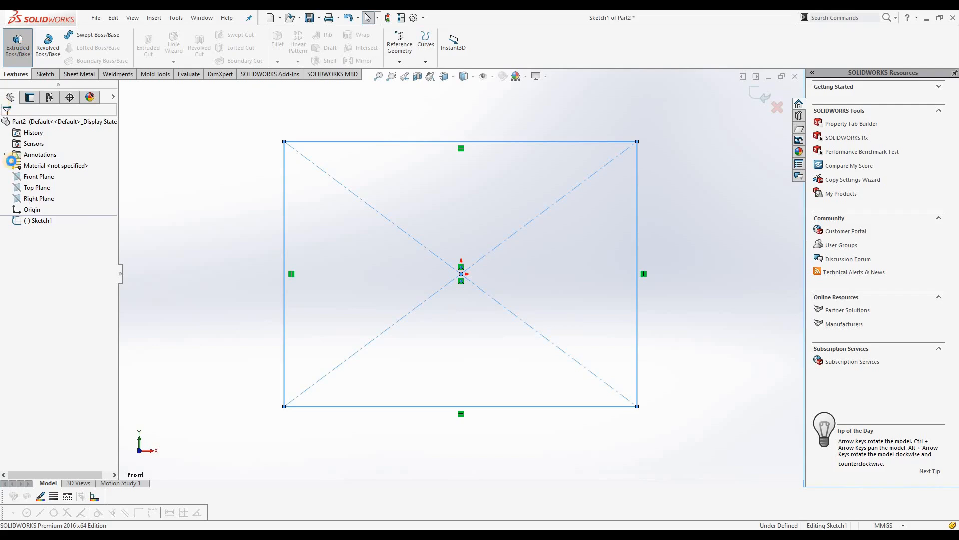
click(18, 45)
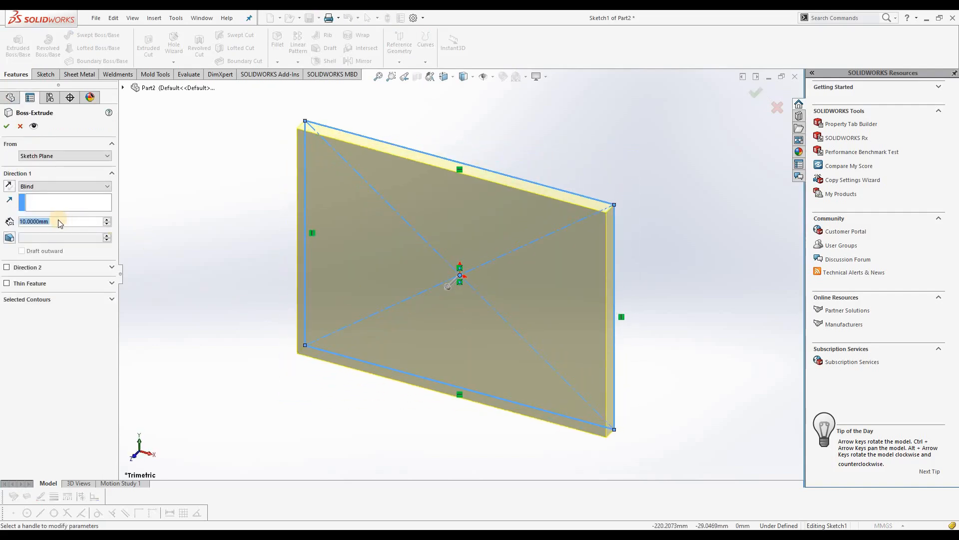
text(500)
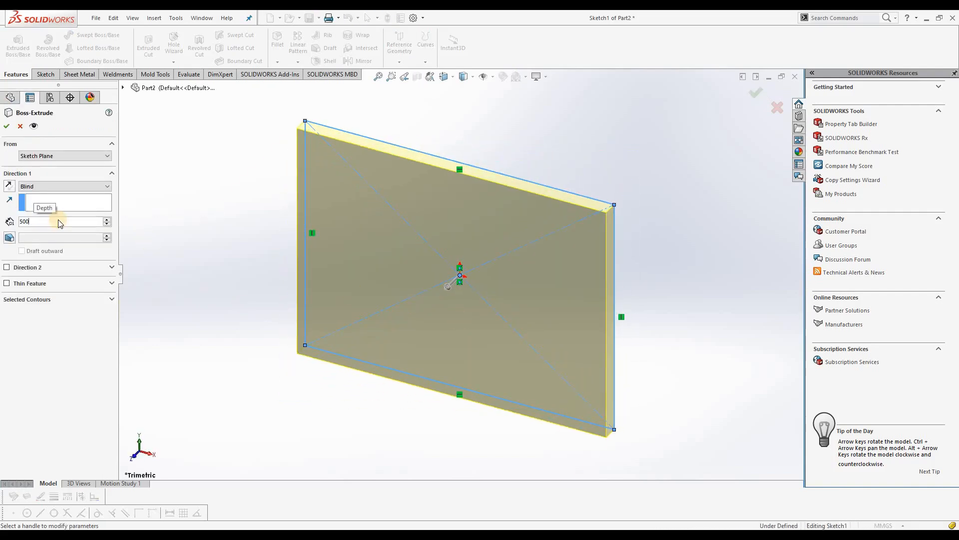
key(Return)
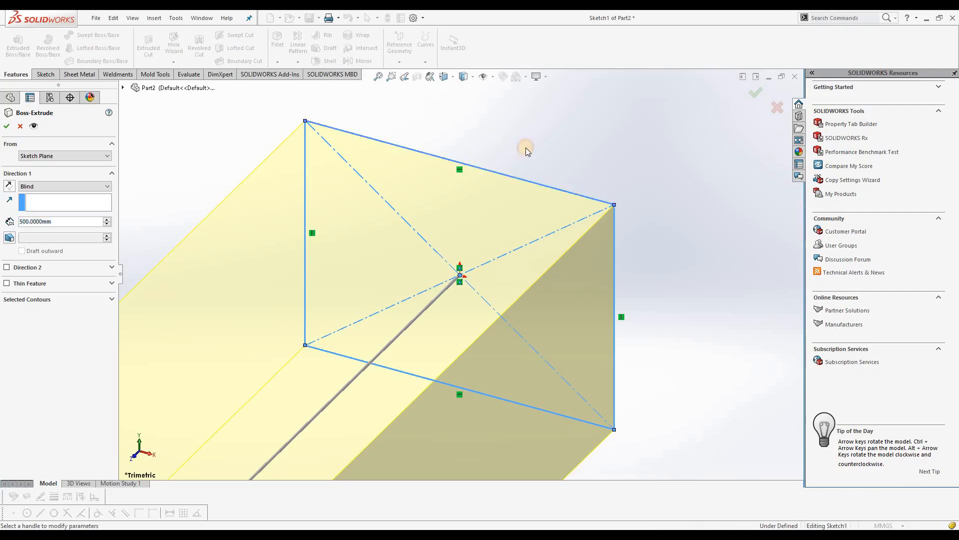
click(6, 126)
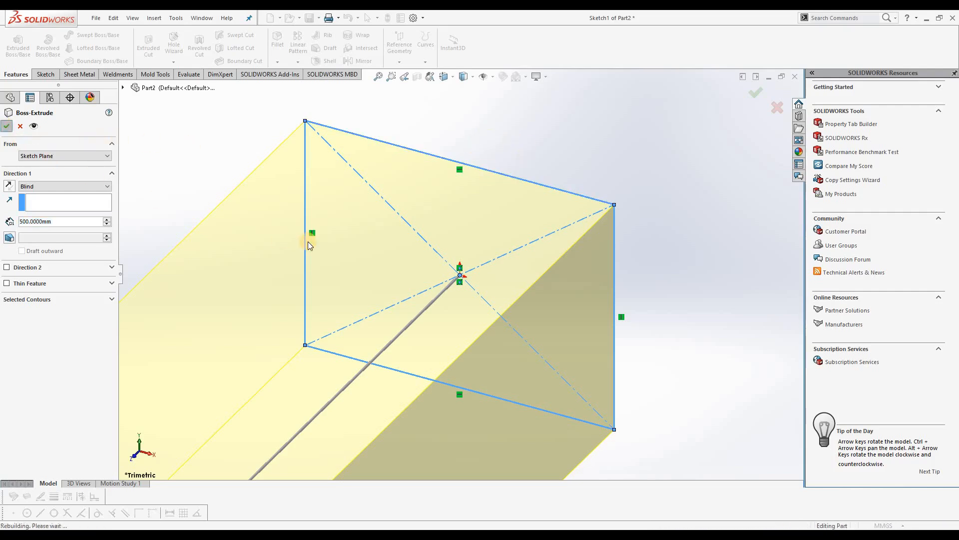
scroll(449, 255, down, 3)
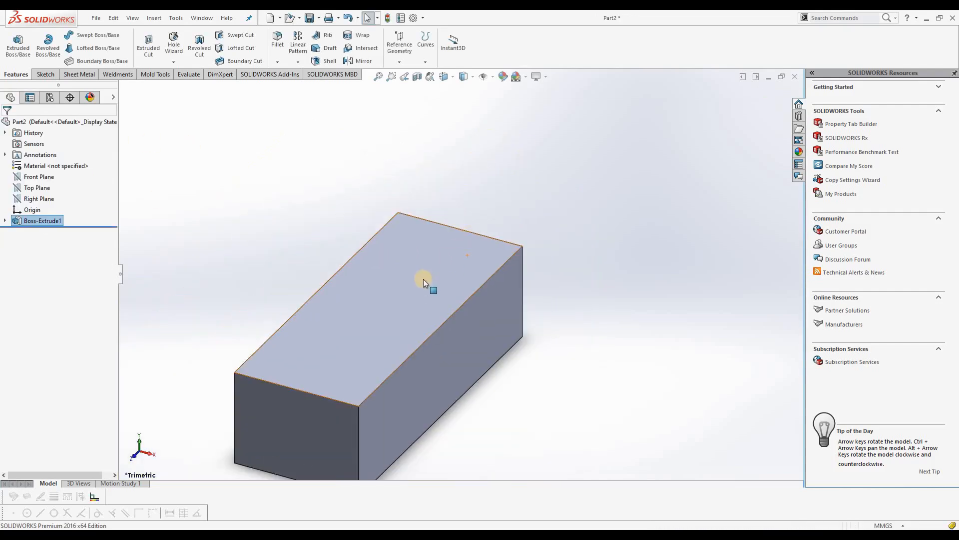
Select the block's top face and turn on Instant2D for sketching
click(423, 279)
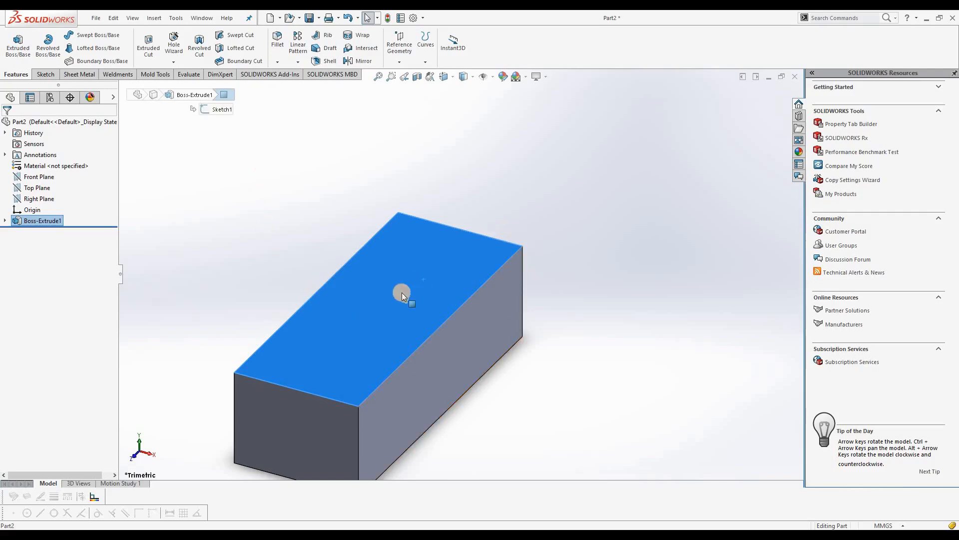
click(258, 205)
click(43, 75)
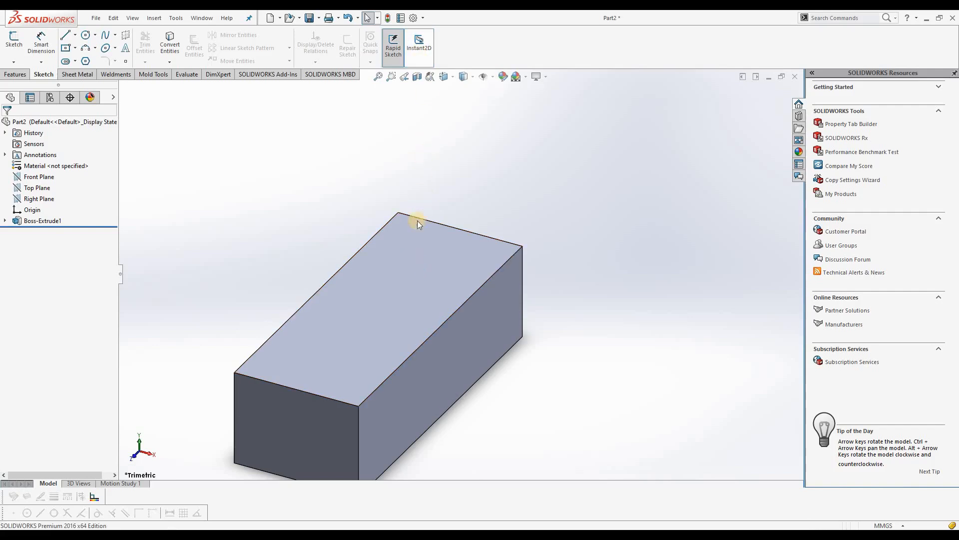
click(405, 265)
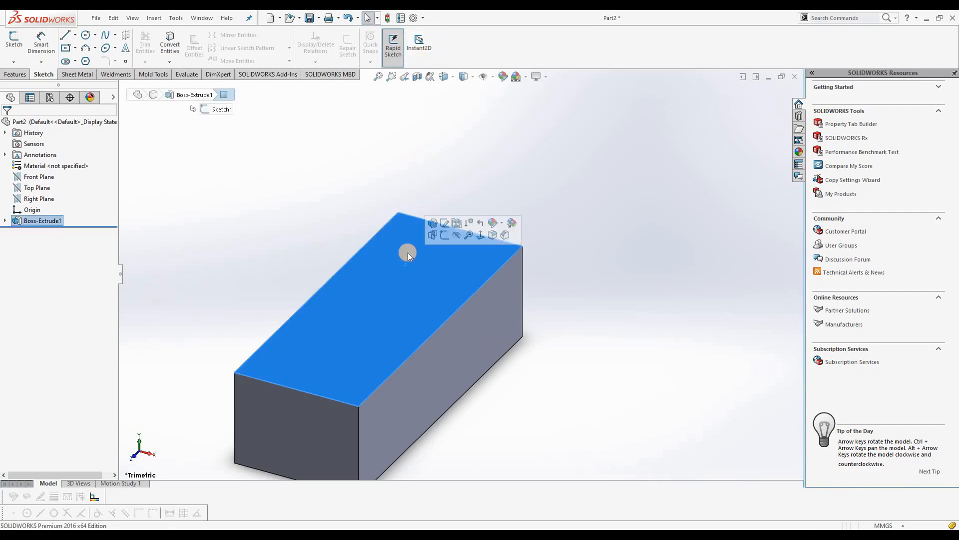
click(422, 65)
click(436, 289)
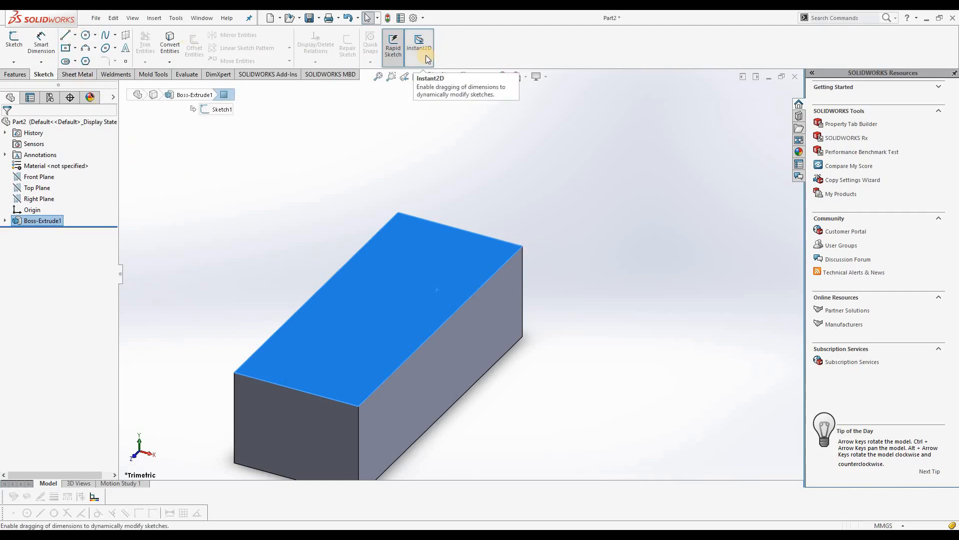
Start a sketch on the block's top face and try to draw a line on it
click(65, 38)
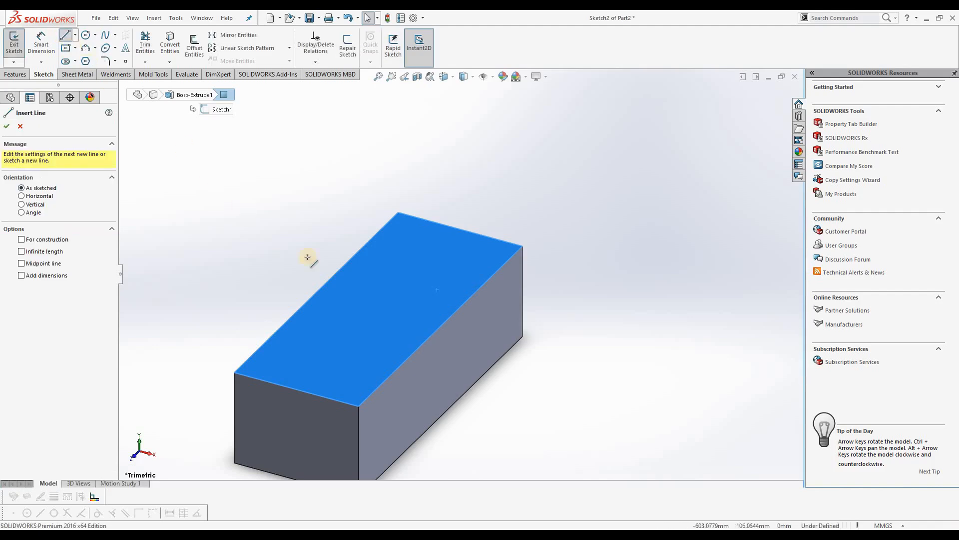
click(386, 319)
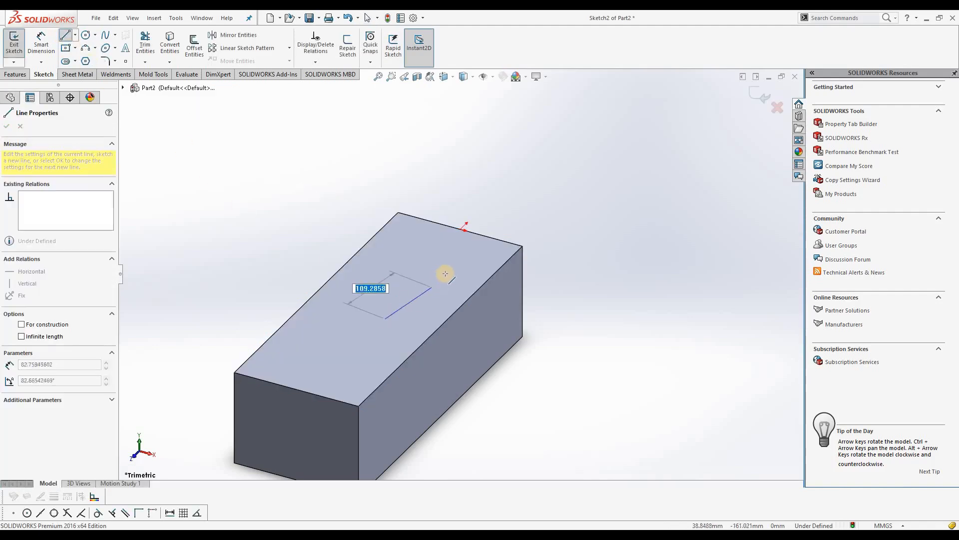
mouse_move(457, 246)
middle_down()
mouse_move(284, 313)
mouse_move(348, 299)
mouse_move(375, 317)
middle_up()
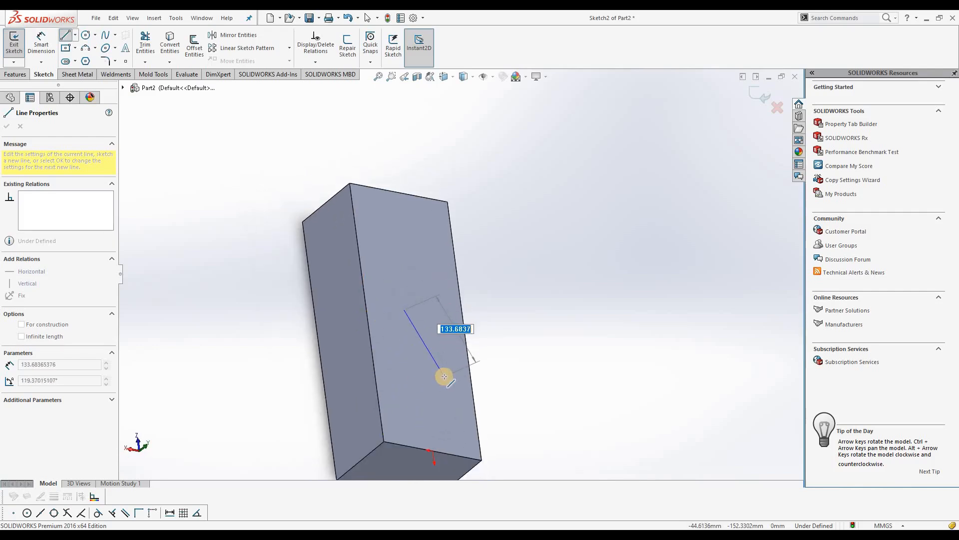
right_click(505, 292)
click(530, 298)
middle_drag(294, 325, 373, 301)
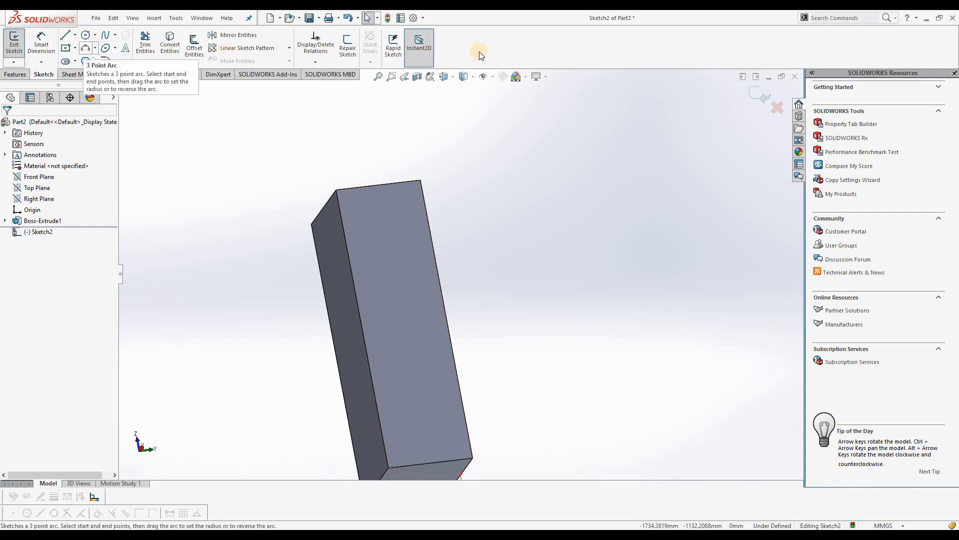
Sketch a slanted line in the top-face sketch with the block turned to its side, end the line chain and exit the sketch
click(424, 57)
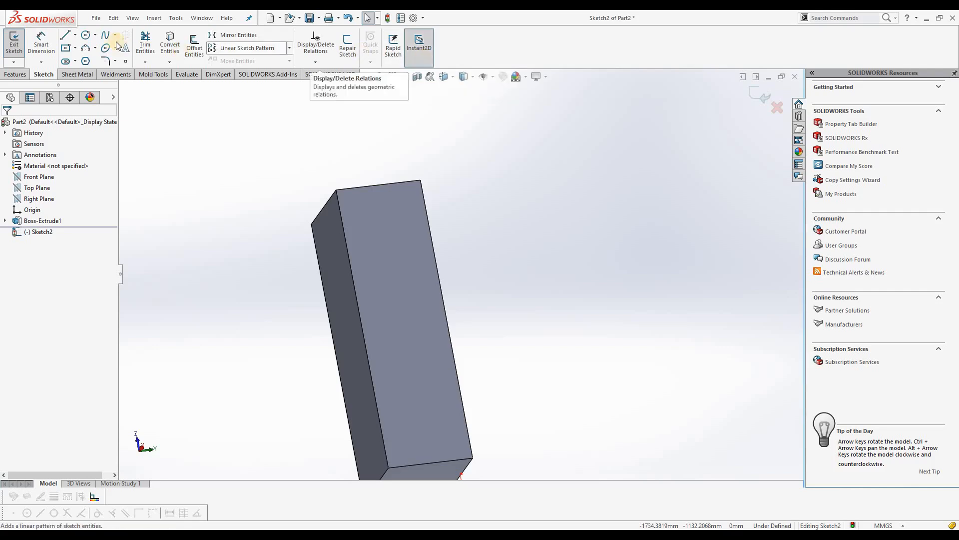
click(66, 37)
click(414, 326)
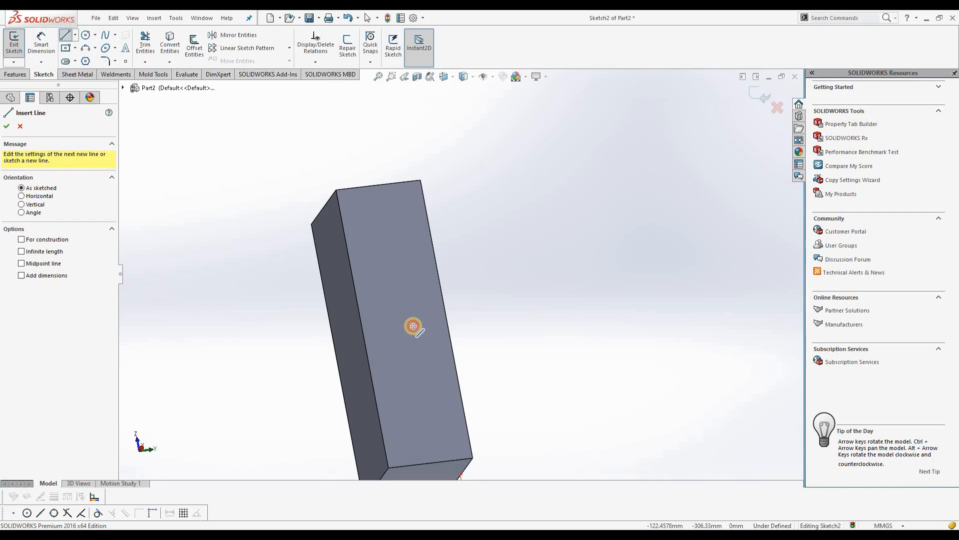
click(420, 343)
click(185, 209)
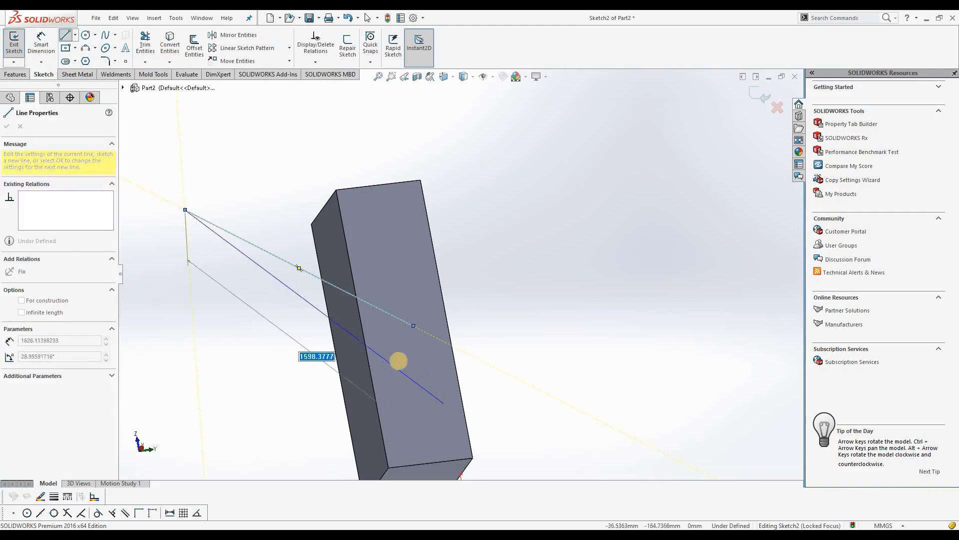
right_click(285, 306)
click(304, 314)
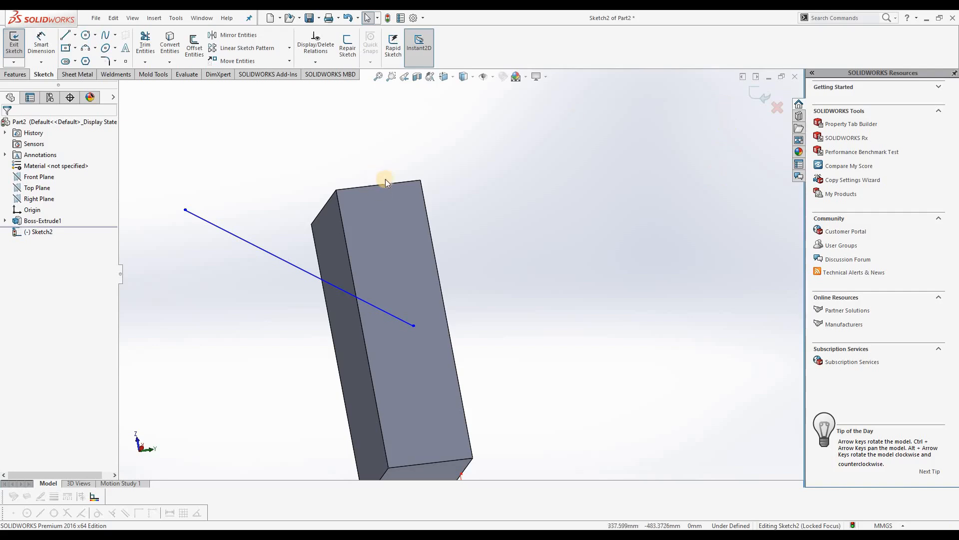
right_click(544, 253)
click(565, 182)
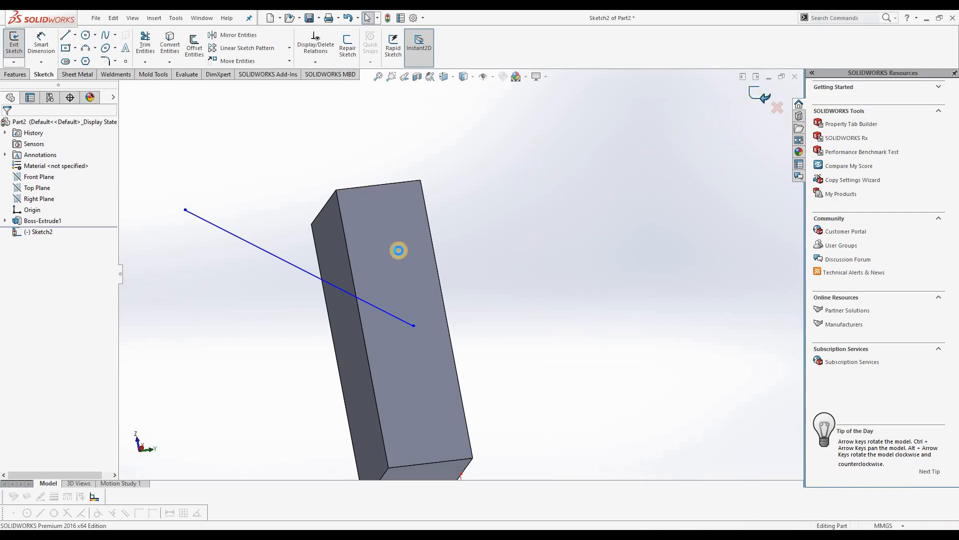
Delete the slanted line's sketch from the part
right_click(47, 231)
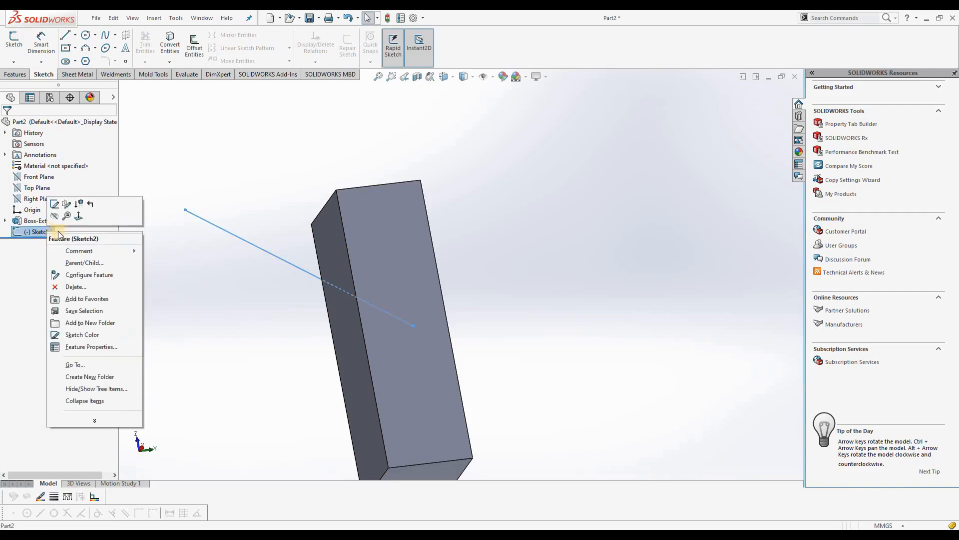
click(73, 287)
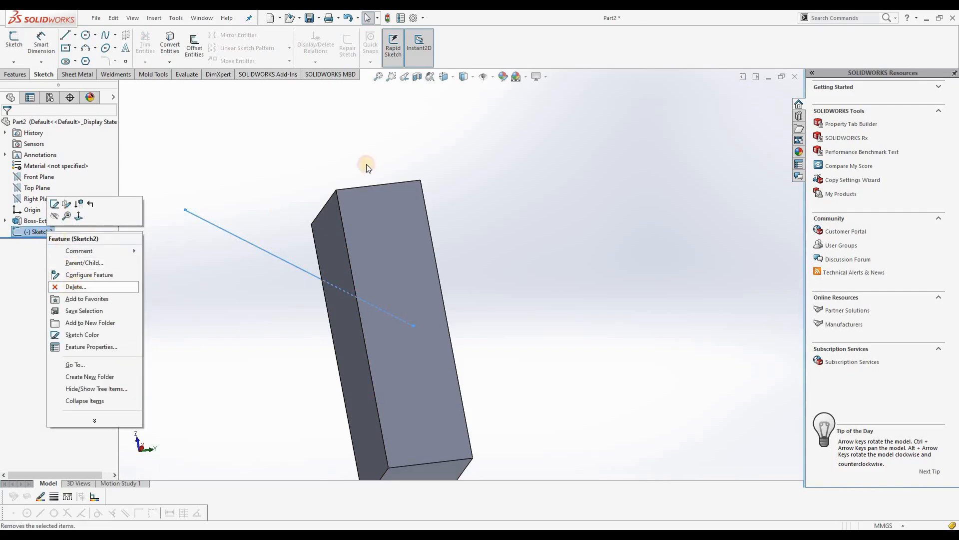
click(542, 225)
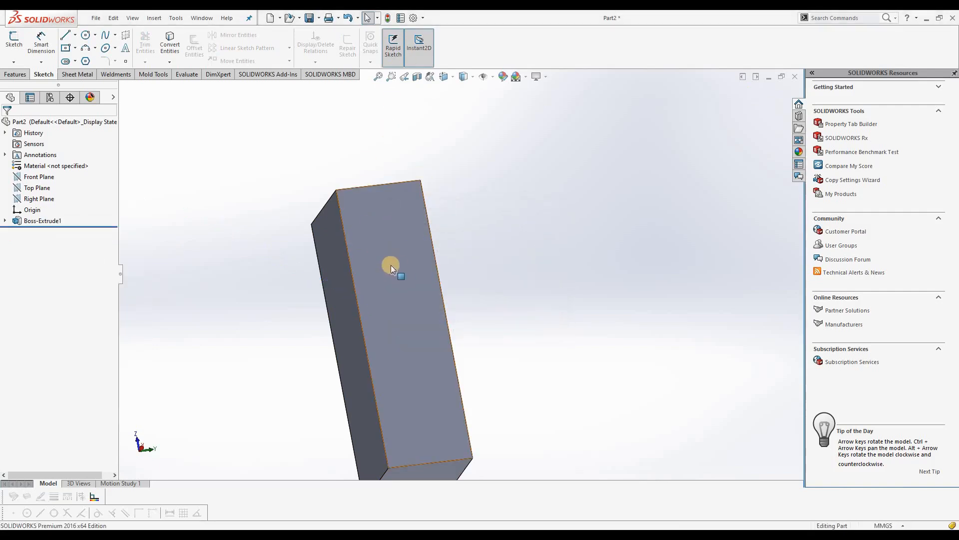
Start a new sketch on the block's large underside face and orient the view normal to it
mouse_move(265, 285)
middle_down()
mouse_move(384, 287)
mouse_move(332, 208)
mouse_move(260, 220)
middle_up()
click(365, 337)
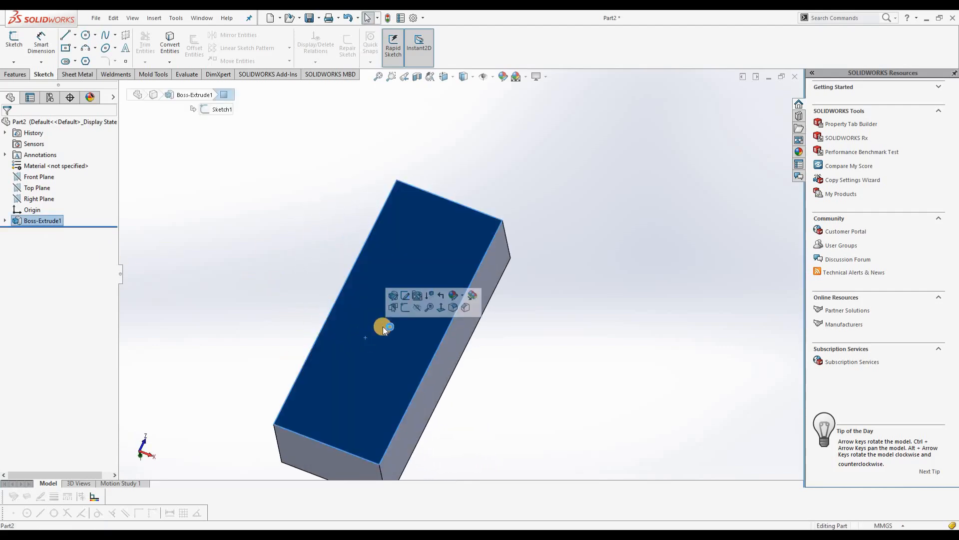
click(403, 308)
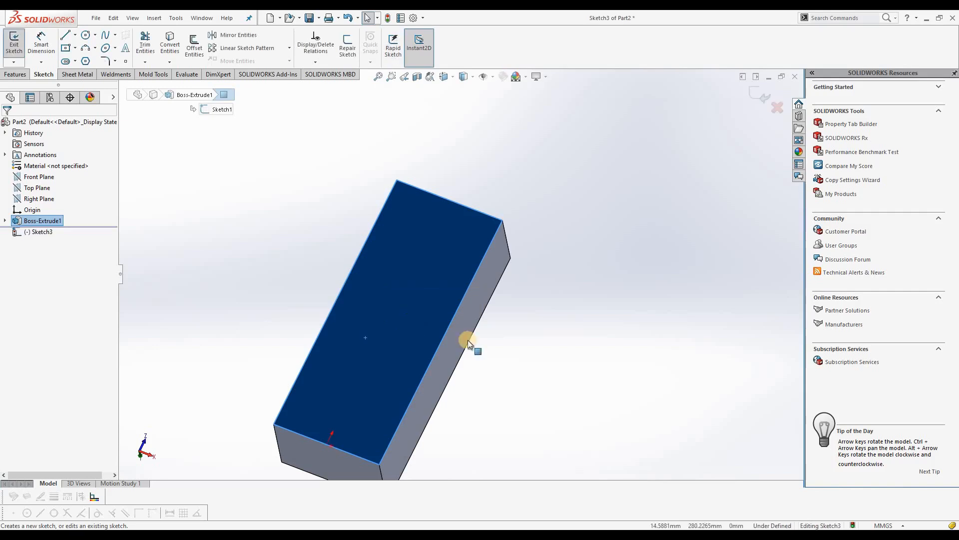
key(ctrl+8)
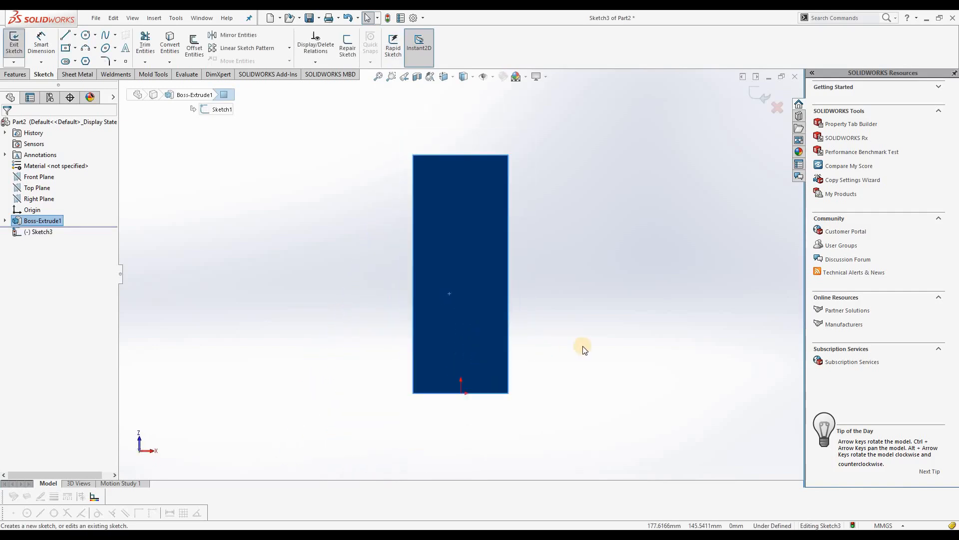
Sketch a 50 mm horizontal line on the face and a 75 mm vertical line rising from its outer end
scroll(545, 200, down, 1)
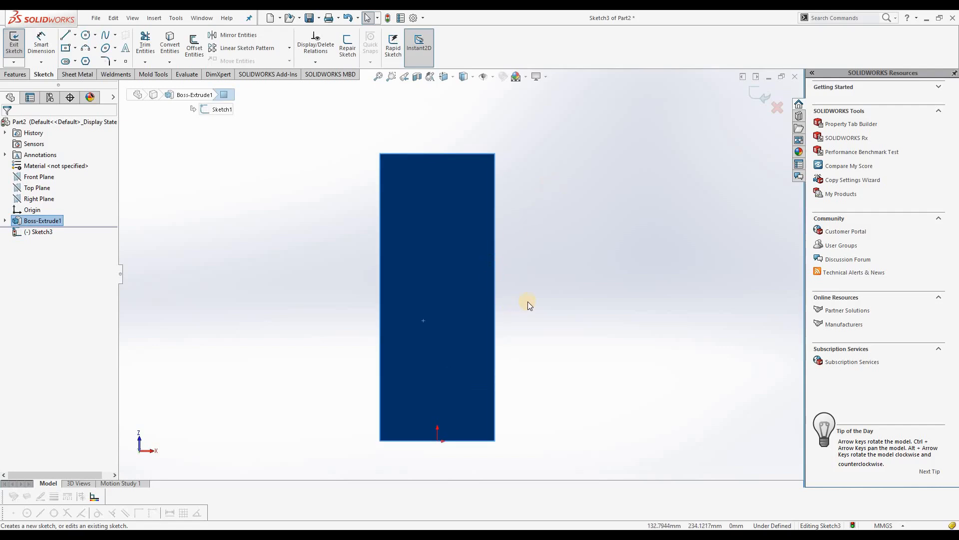
click(563, 310)
scroll(538, 271, down, 1)
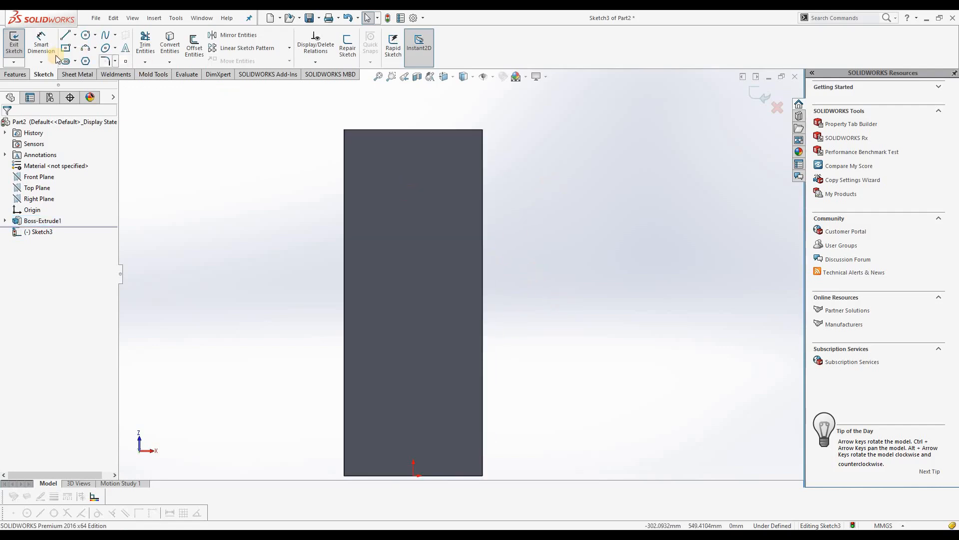
click(69, 39)
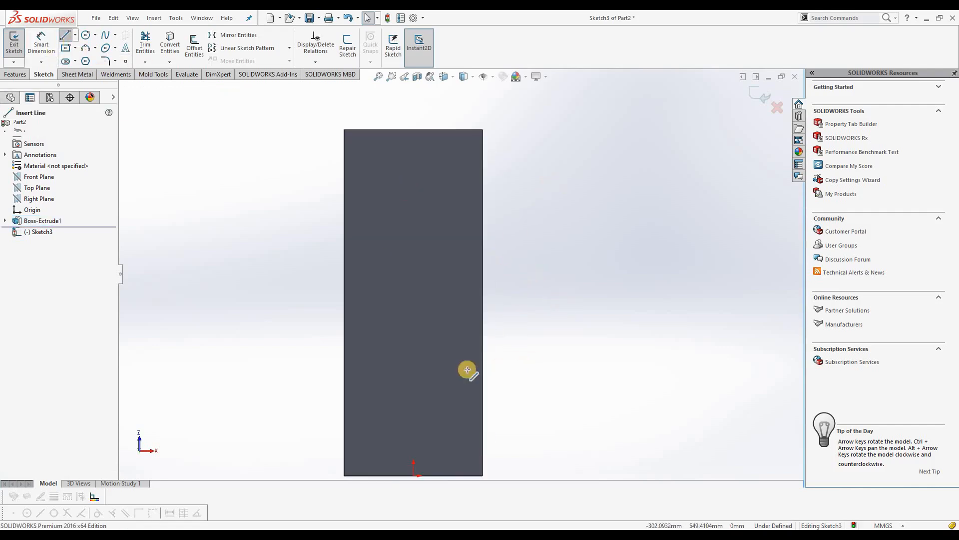
click(425, 351)
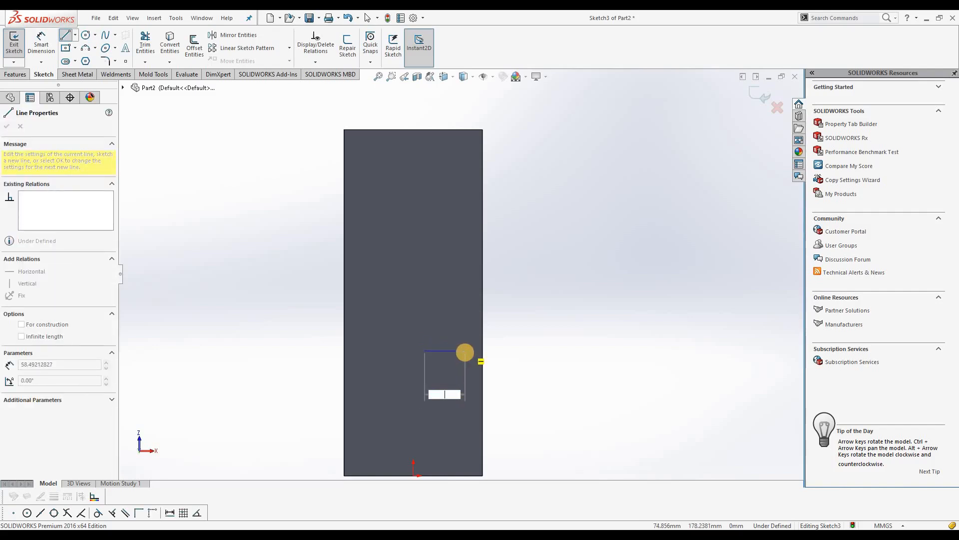
key(Return)
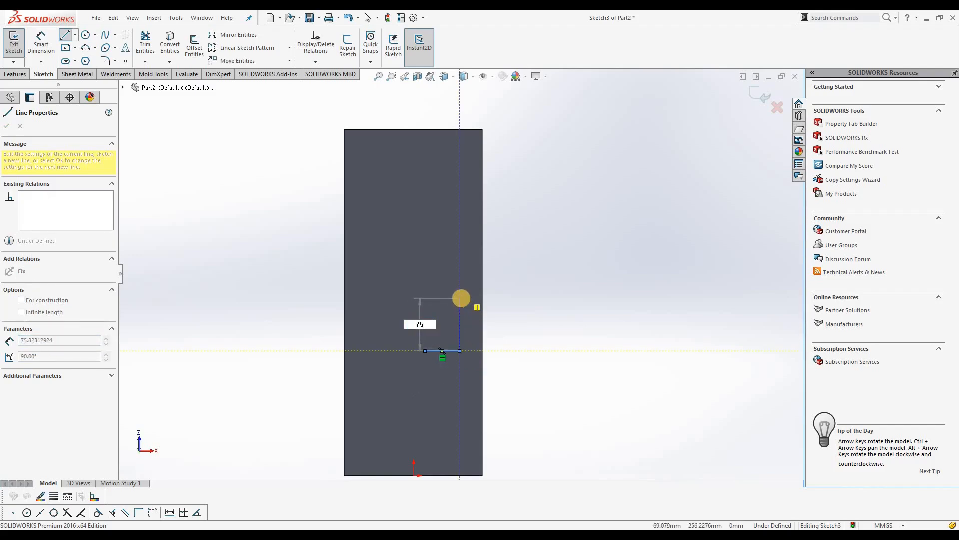
text(75)
key(Return)
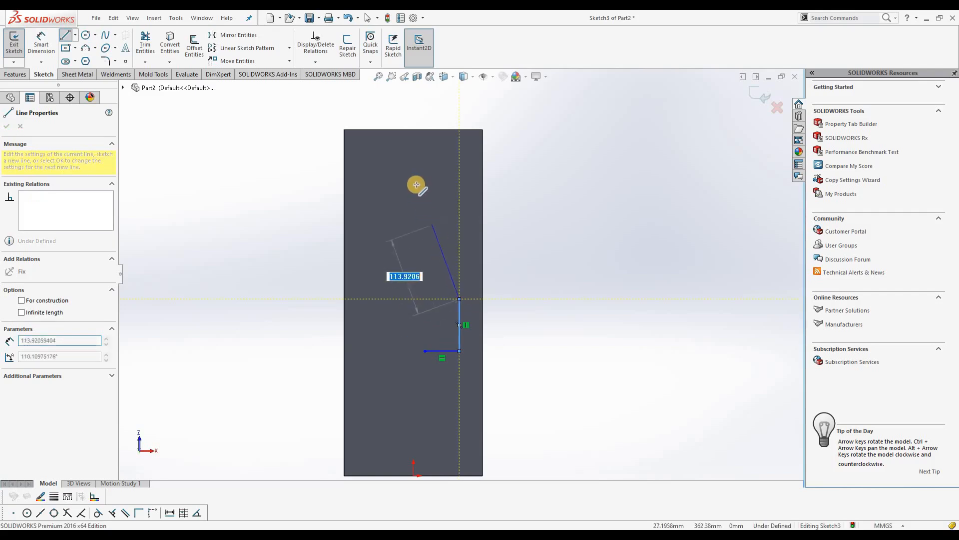
Close the profile with a slanted line to the upper edge's midpoint, a vertical line about 320 mm long and a short base line; exit the sketch
click(413, 129)
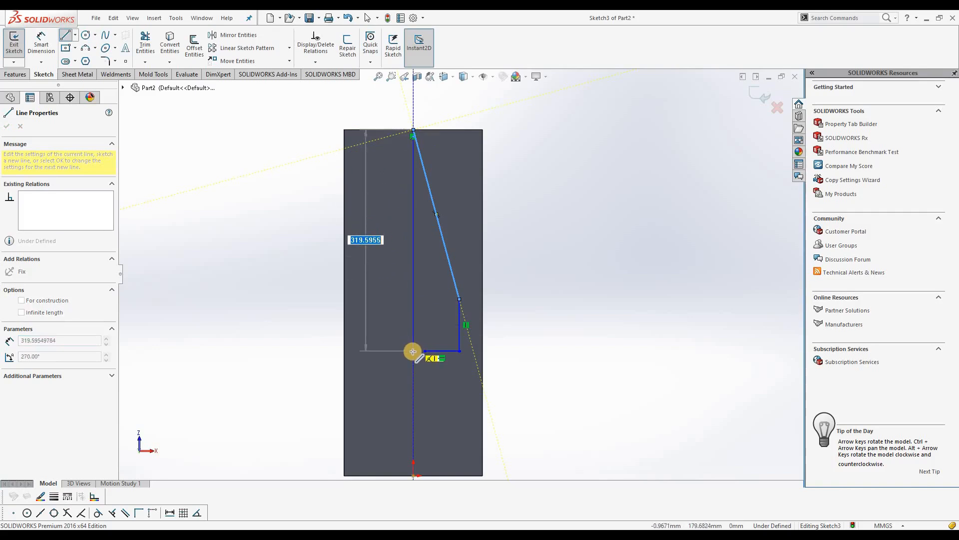
click(413, 352)
click(424, 351)
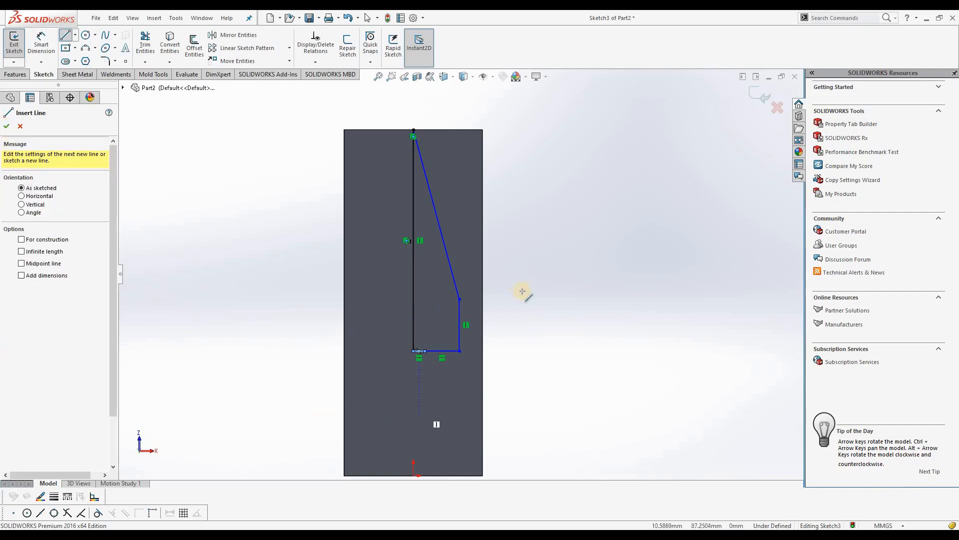
click(757, 96)
click(455, 279)
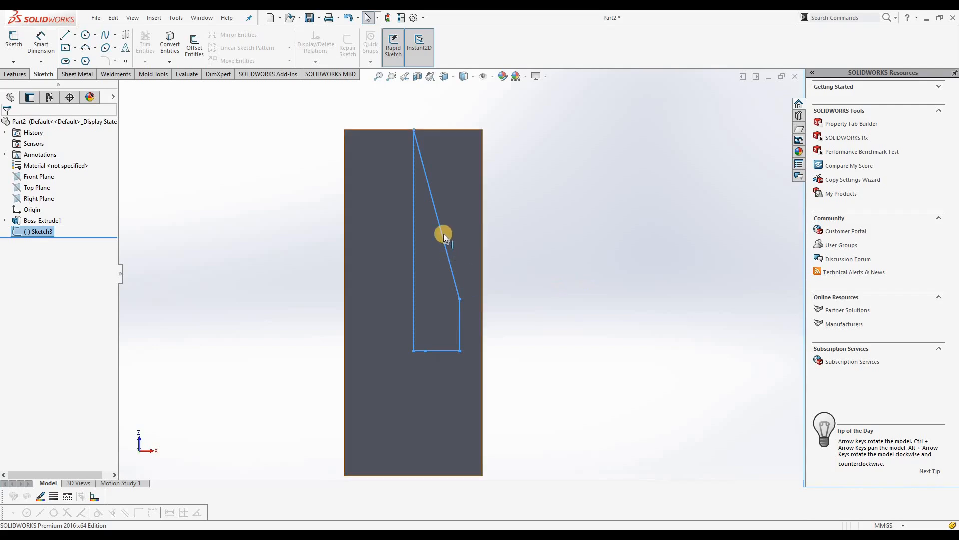
Create a 360° revolved cut from the profile, using its long vertical line as the axis of revolution
middle_drag(443, 274, 447, 359)
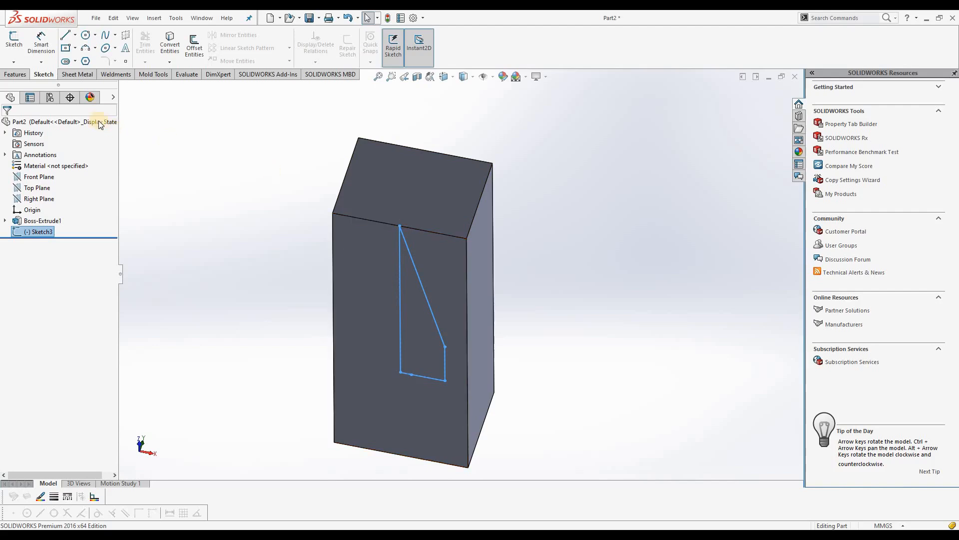
click(16, 74)
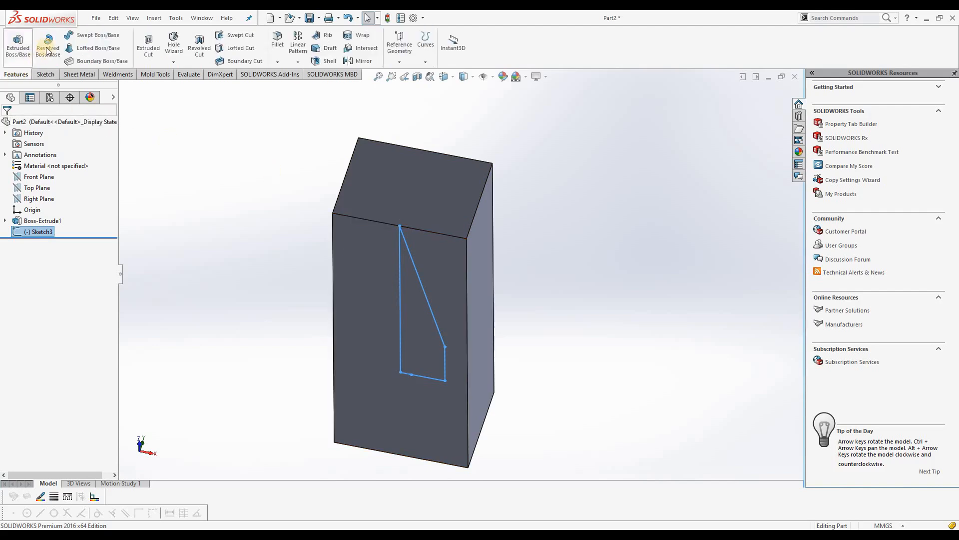
click(194, 45)
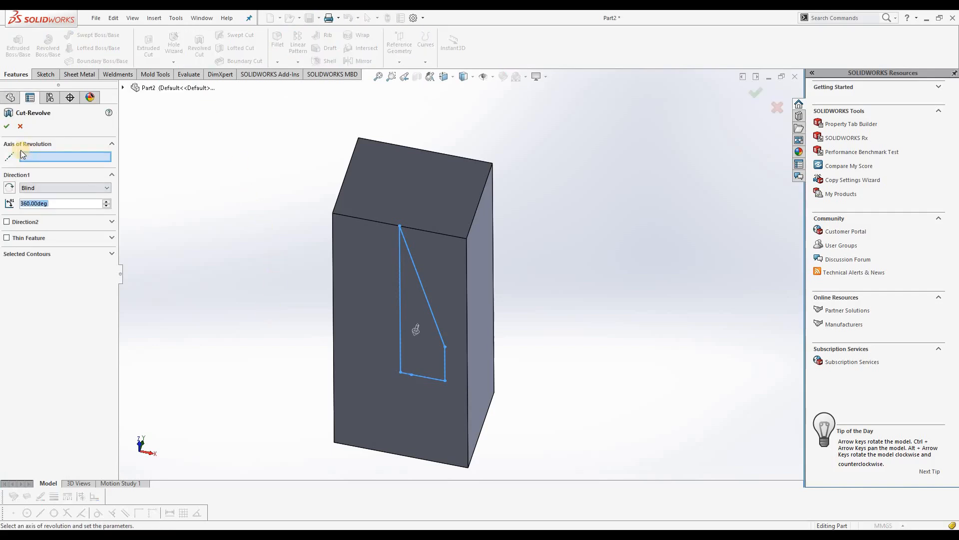
click(400, 296)
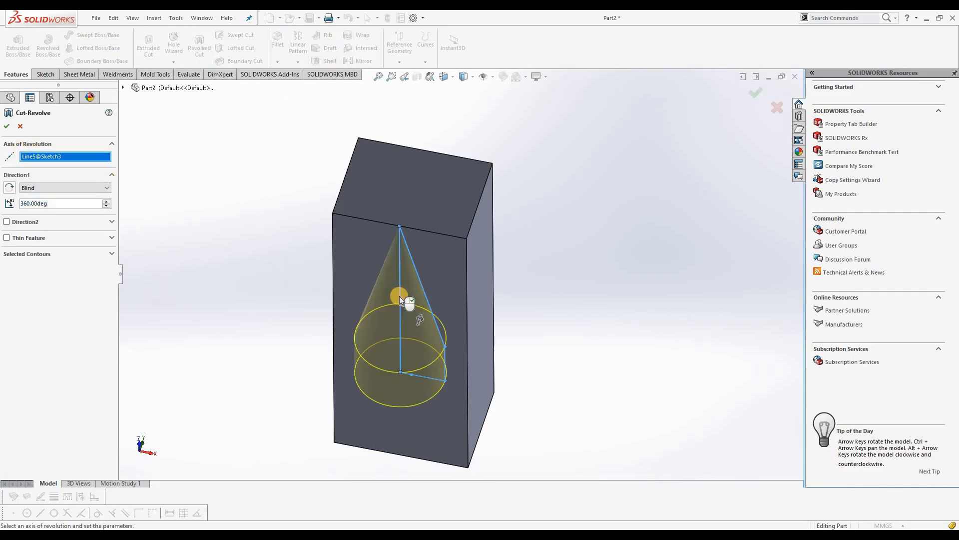
mouse_move(422, 268)
middle_down()
mouse_move(425, 207)
mouse_move(387, 289)
mouse_move(428, 392)
mouse_move(539, 343)
mouse_move(520, 212)
mouse_move(516, 298)
mouse_move(481, 240)
mouse_move(396, 189)
mouse_move(387, 244)
mouse_move(104, 149)
middle_up()
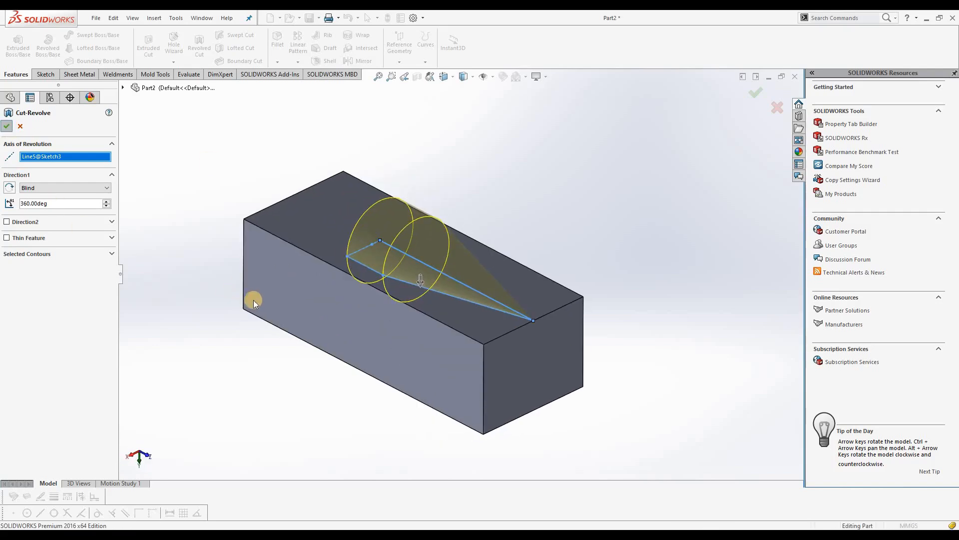
middle_drag(512, 251, 417, 282)
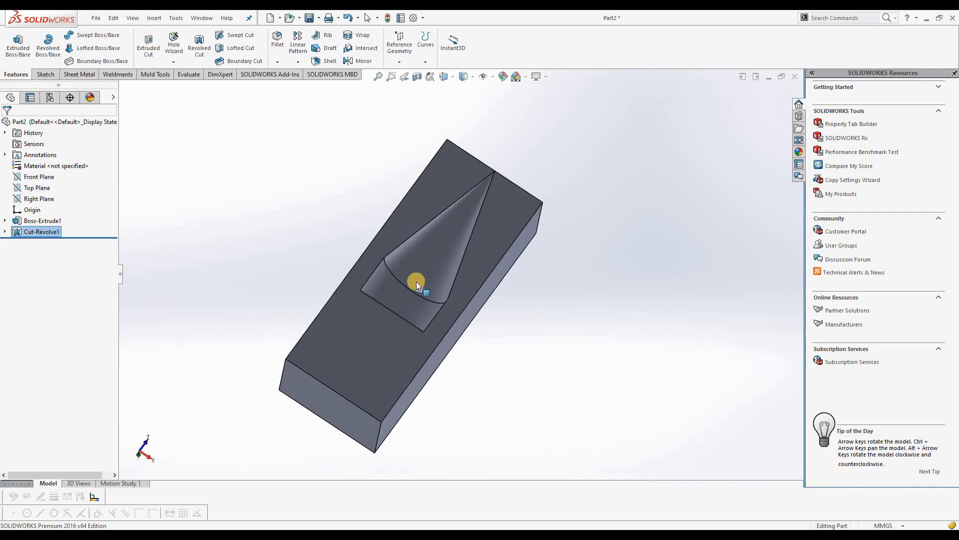
middle_drag(457, 233, 410, 336)
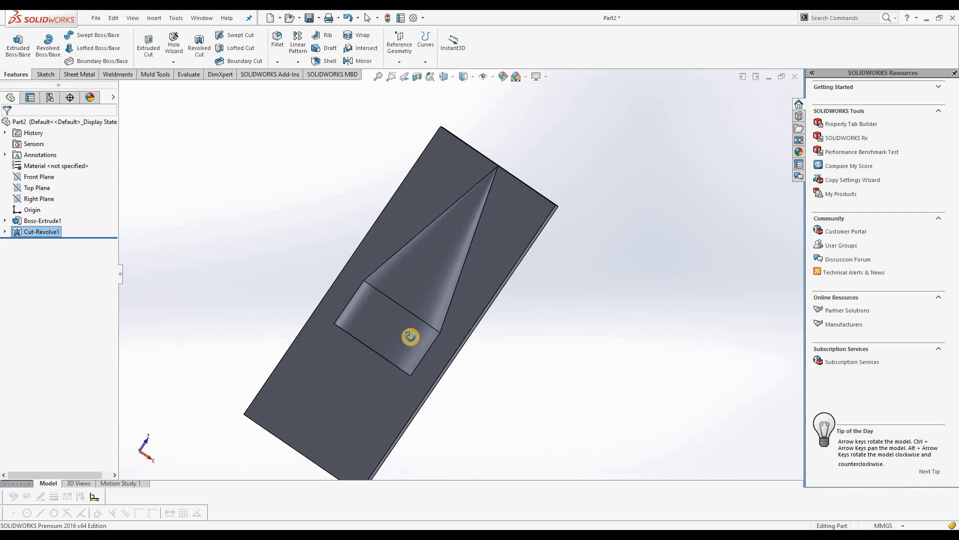
Edit the revolved cut to use the 50 mm horizontal base line as its axis of revolution
right_click(46, 232)
click(53, 206)
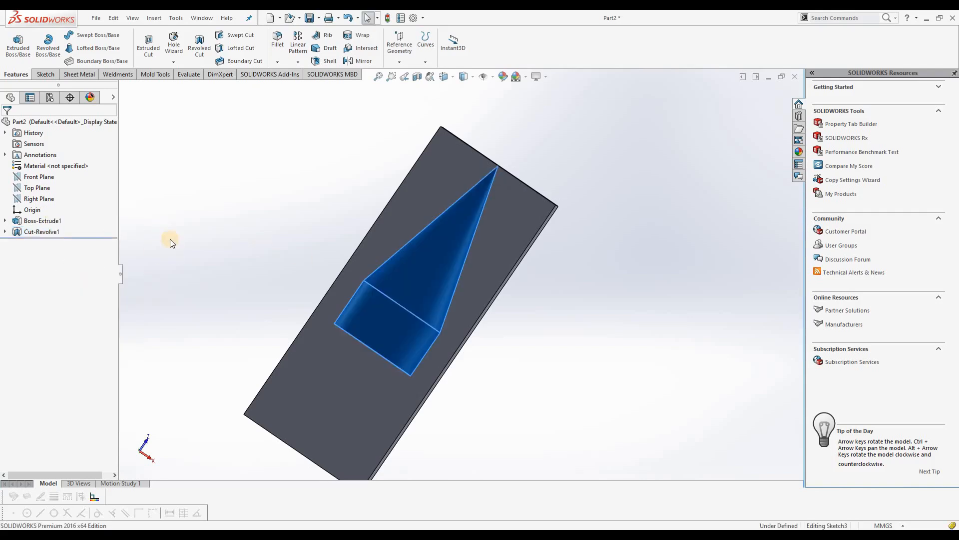
click(65, 156)
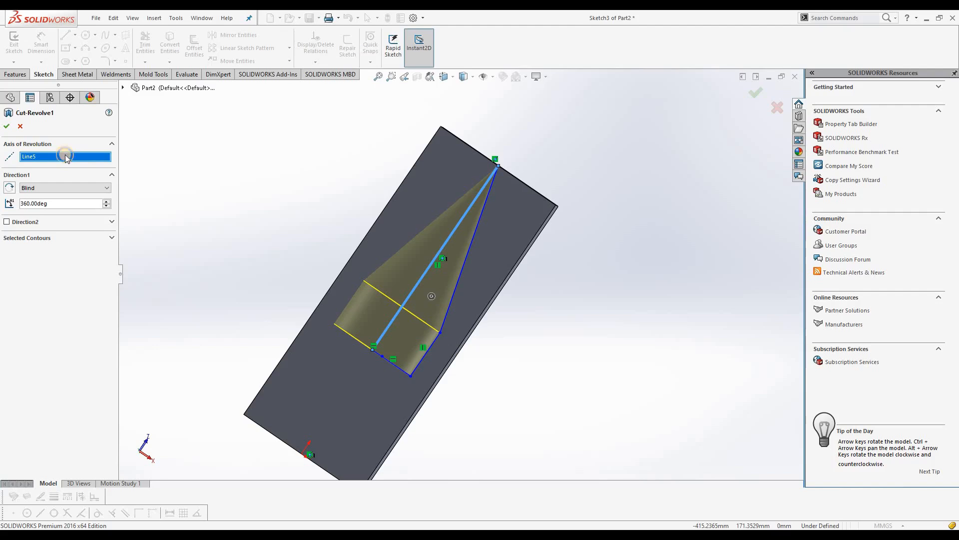
right_click(66, 156)
click(90, 175)
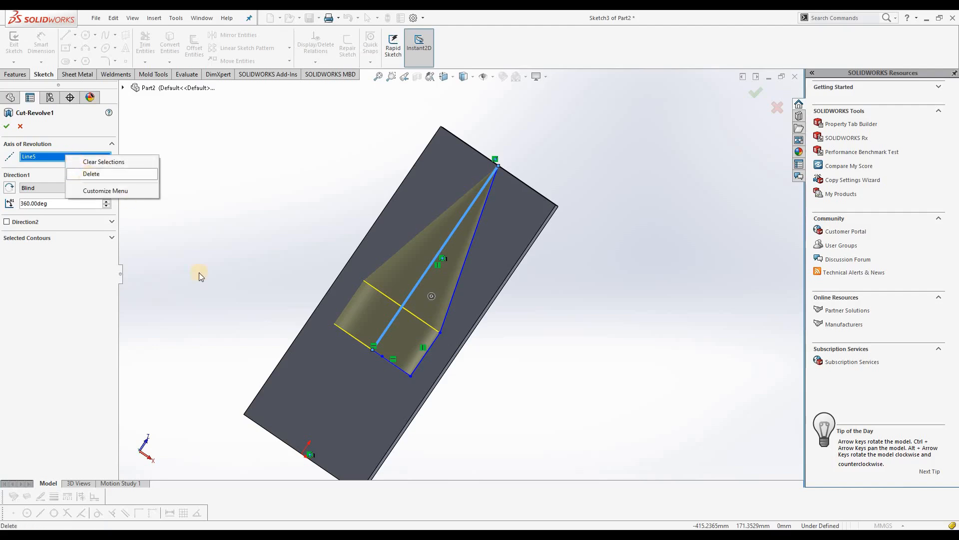
click(395, 368)
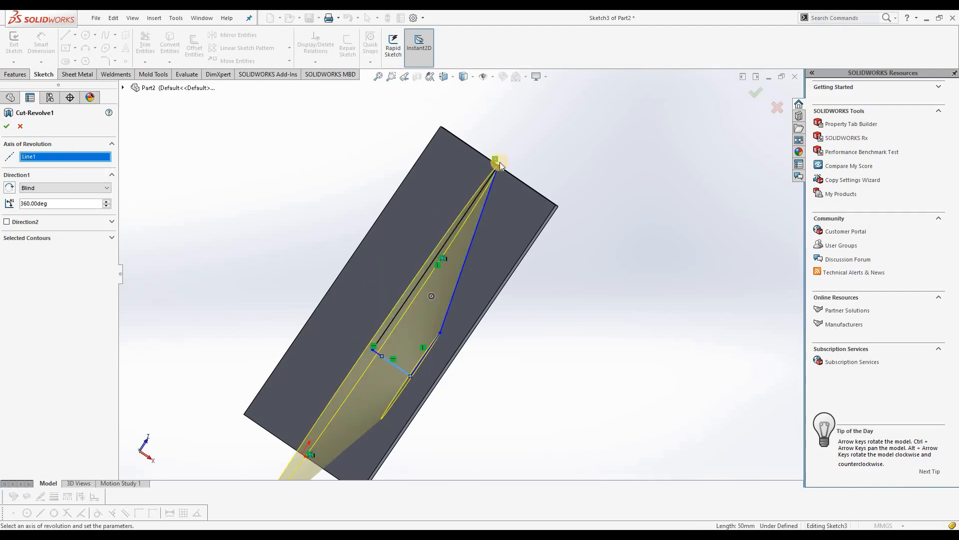
middle_drag(490, 259, 442, 225)
click(8, 129)
middle_drag(468, 284, 456, 419)
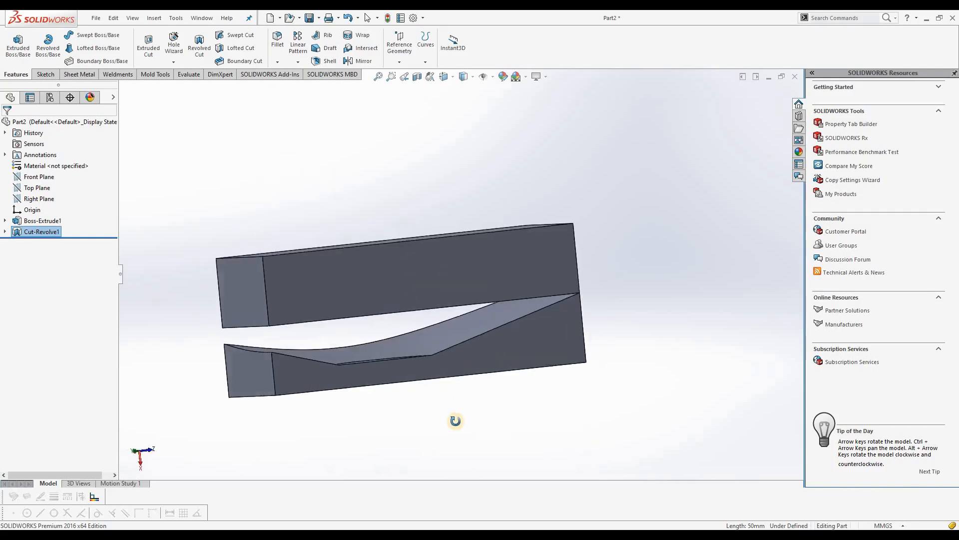
Change the revolved cut's axis to the profile's 75 mm vertical line and keep all resulting bodies
right_click(50, 232)
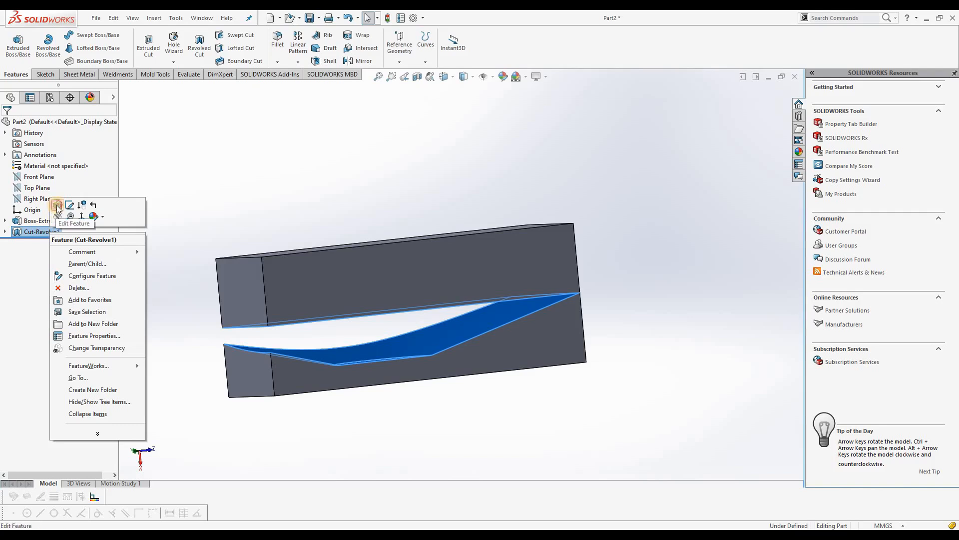
click(56, 204)
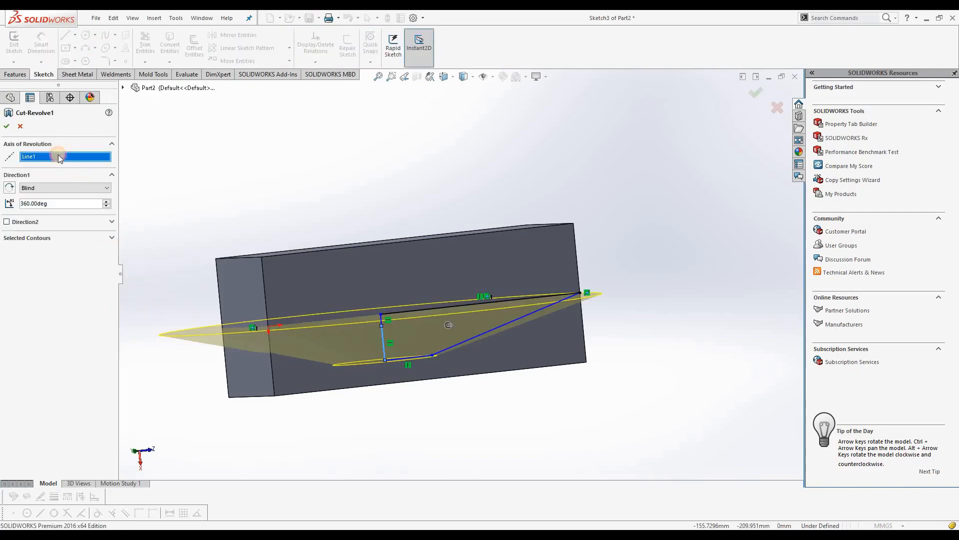
right_click(58, 155)
click(86, 174)
mouse_move(405, 274)
middle_down()
mouse_move(359, 368)
mouse_move(318, 273)
mouse_move(327, 273)
middle_up()
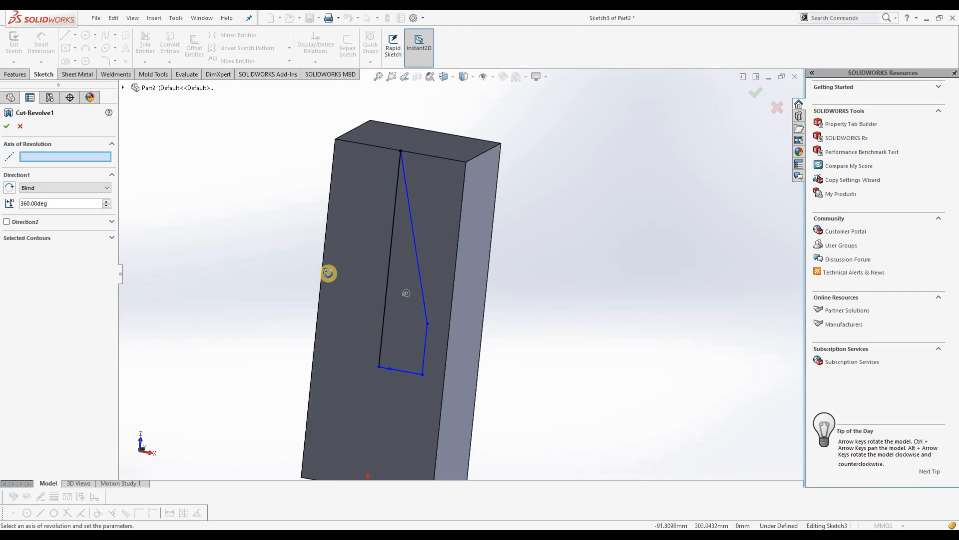
click(425, 347)
middle_drag(304, 321, 273, 407)
mouse_move(412, 316)
middle_down()
mouse_move(407, 343)
mouse_move(415, 299)
mouse_move(411, 324)
middle_up()
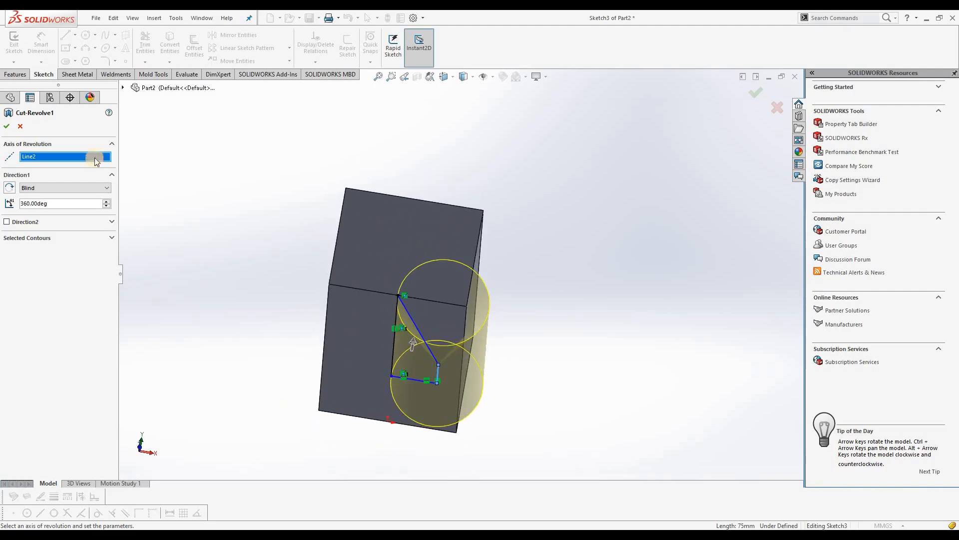
click(8, 127)
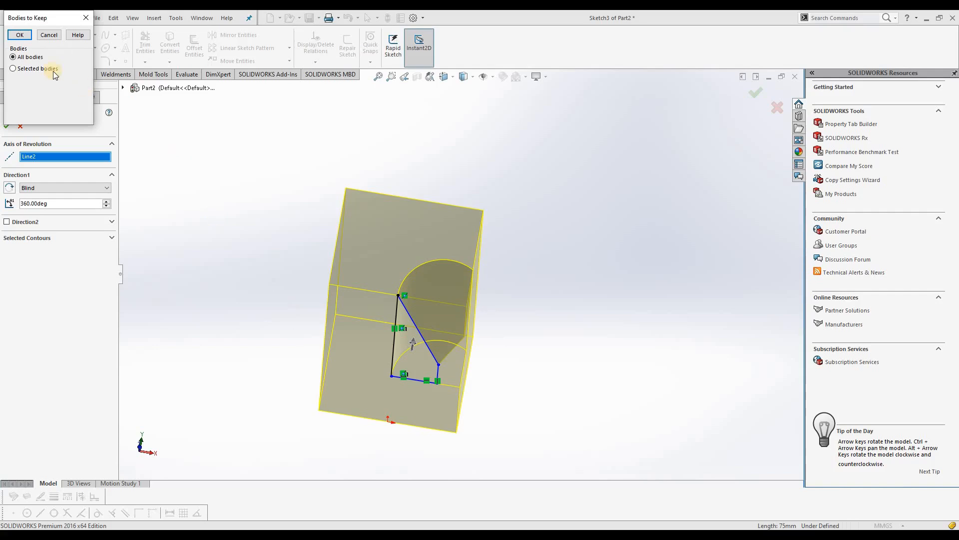
click(28, 38)
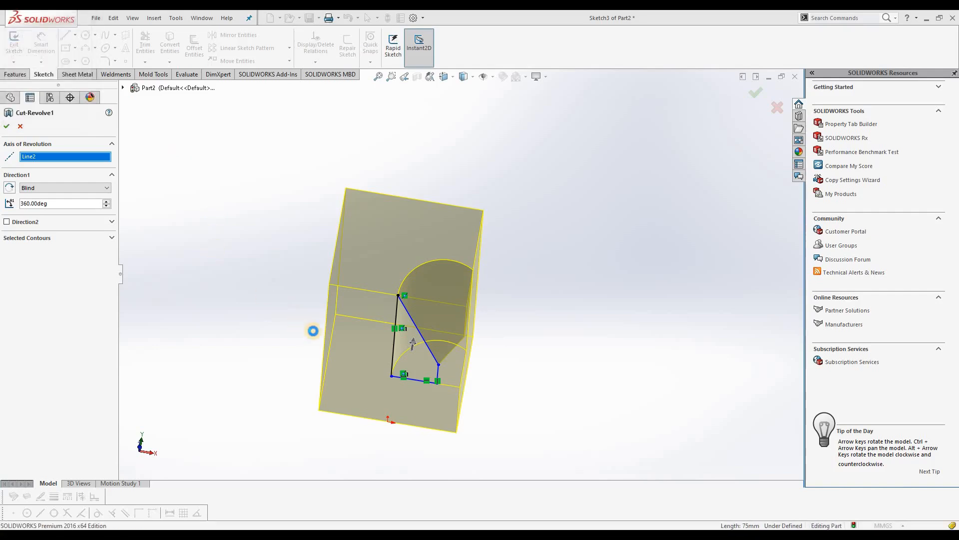
middle_drag(412, 348, 347, 370)
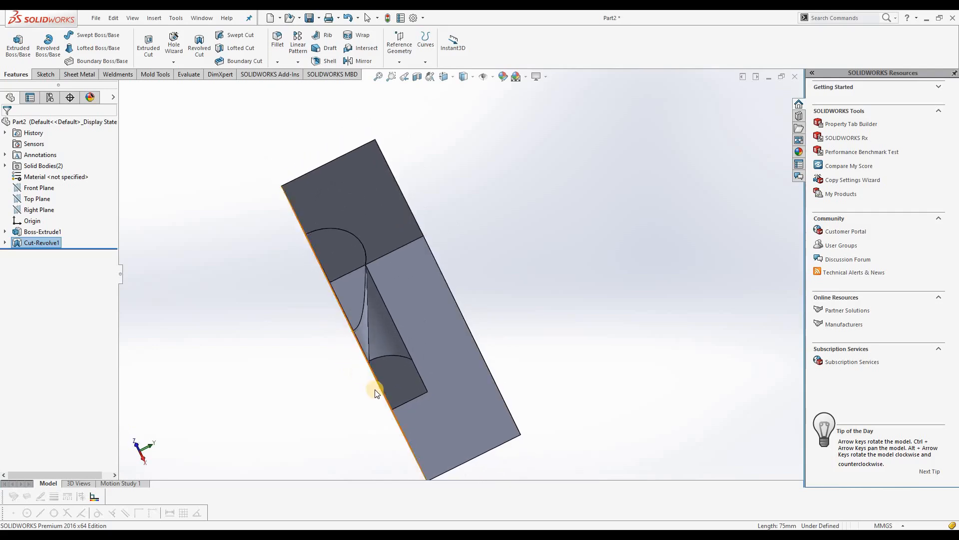
middle_drag(412, 315, 383, 375)
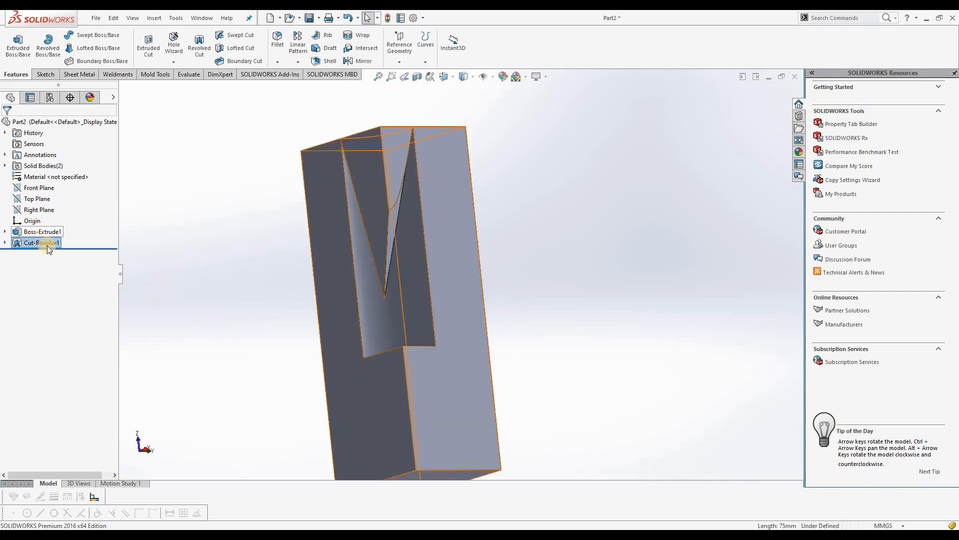
Edit the revolved cut to use the profile's slanted line as its axis of revolution
right_click(45, 242)
click(48, 216)
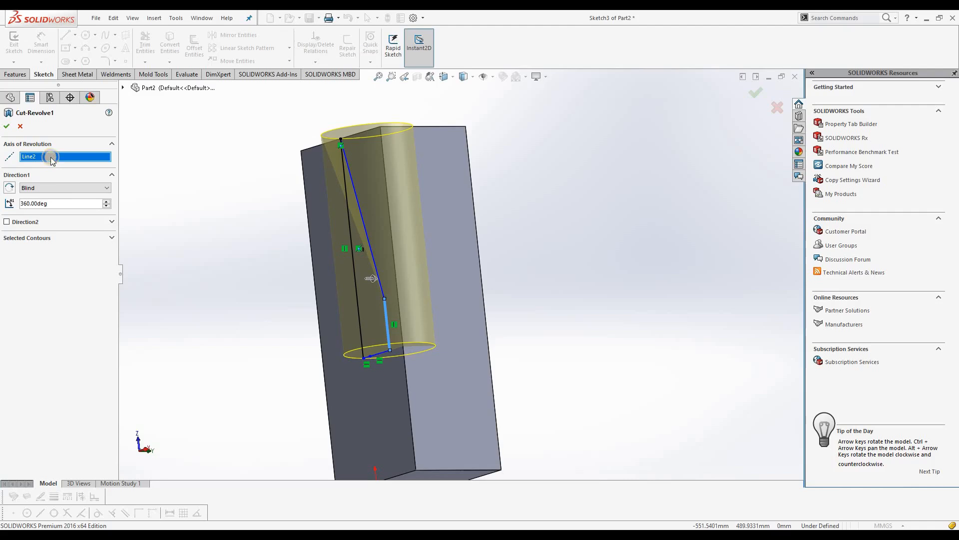
right_click(52, 159)
click(84, 176)
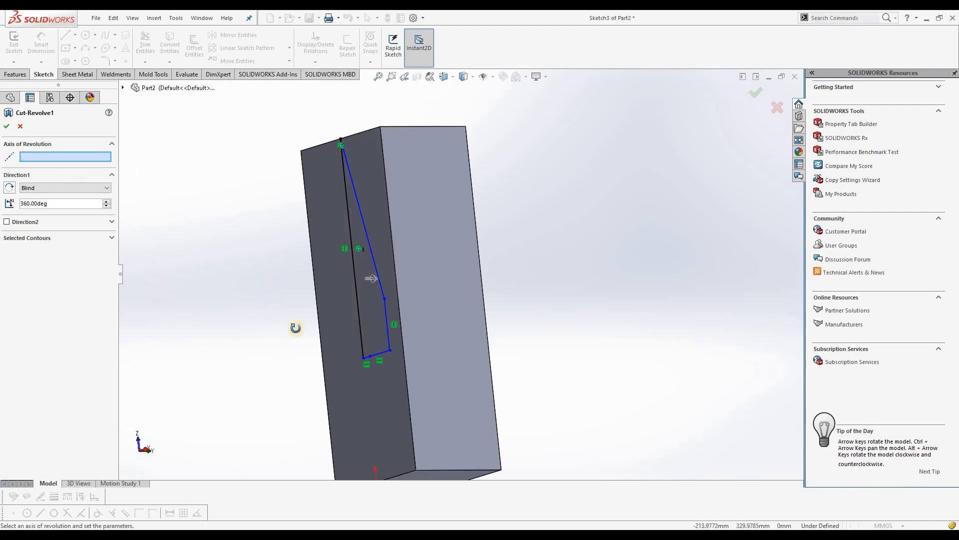
middle_drag(371, 279, 398, 266)
click(397, 259)
middle_drag(273, 363, 242, 332)
click(8, 127)
Edit the revolved cut to use the profile's long vertical line as its axis of revolution, keeping 360°
right_click(55, 231)
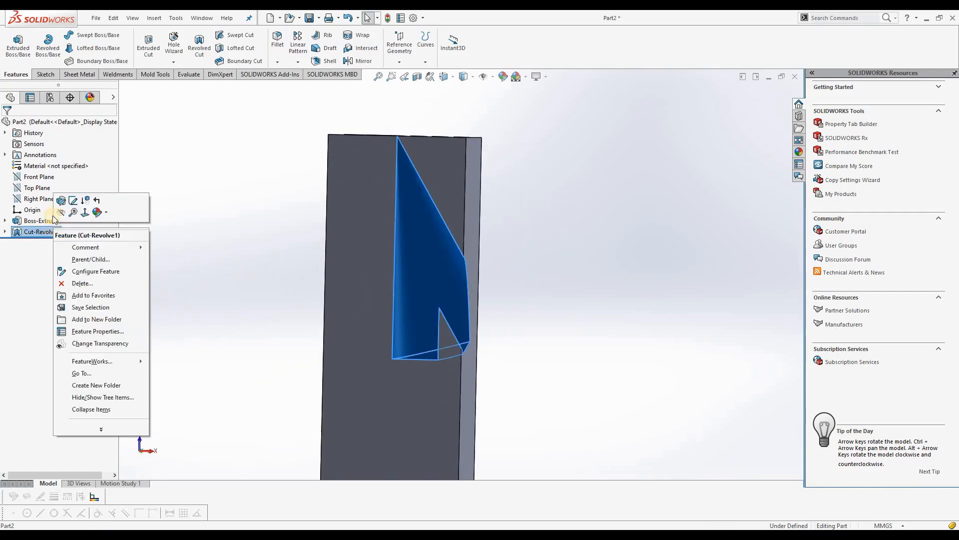
click(60, 201)
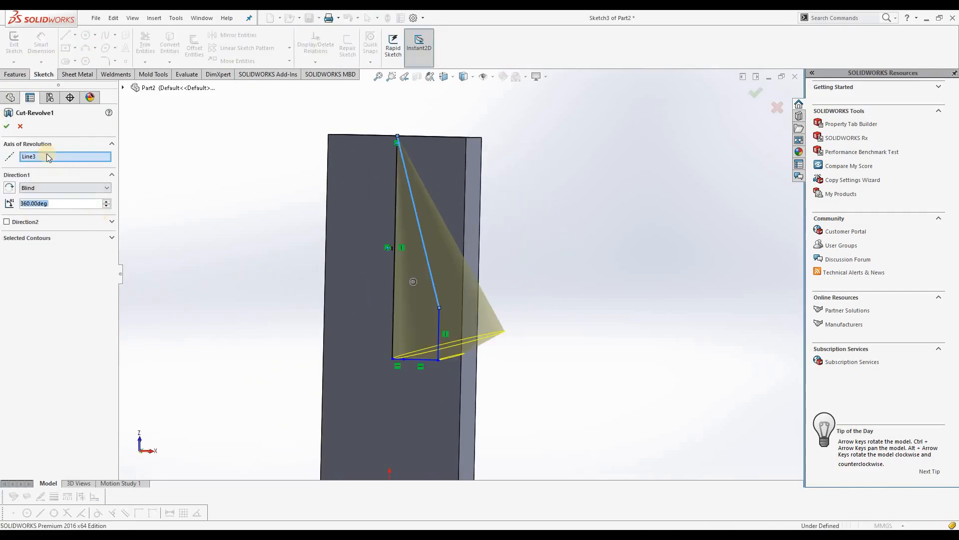
right_click(48, 157)
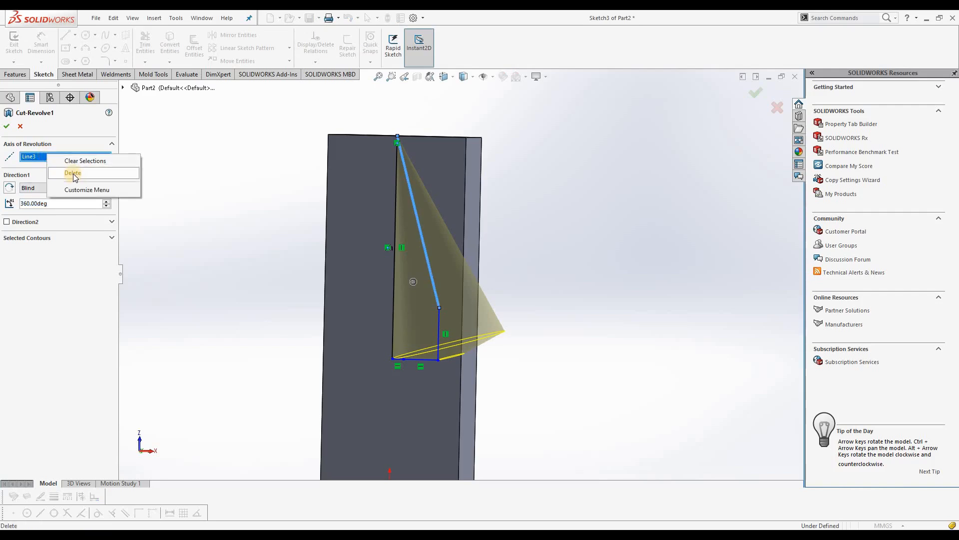
click(73, 174)
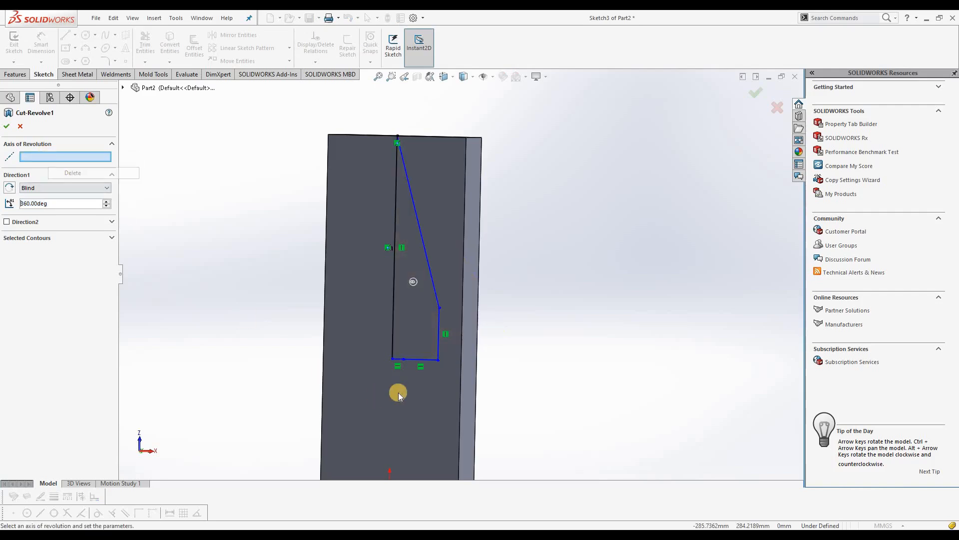
click(394, 319)
click(7, 128)
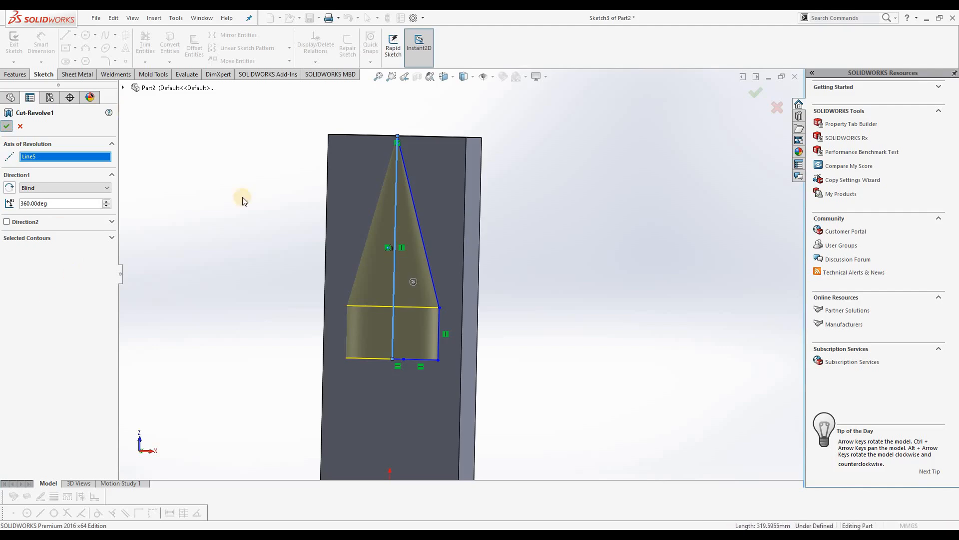
click(247, 265)
middle_drag(316, 167, 289, 272)
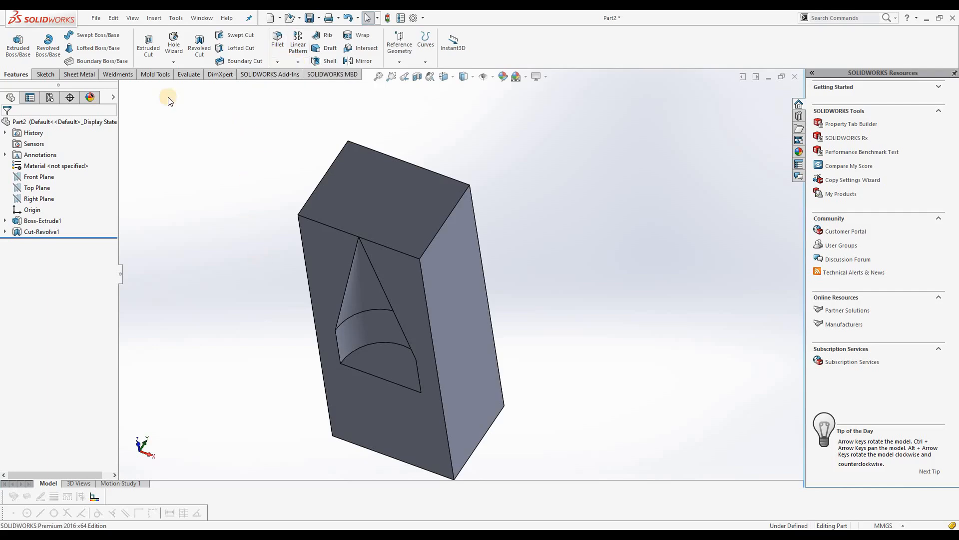
Sketch a circle of about 36 mm radius on the block's top face and one of about 45 mm radius on the adjacent side face
click(50, 75)
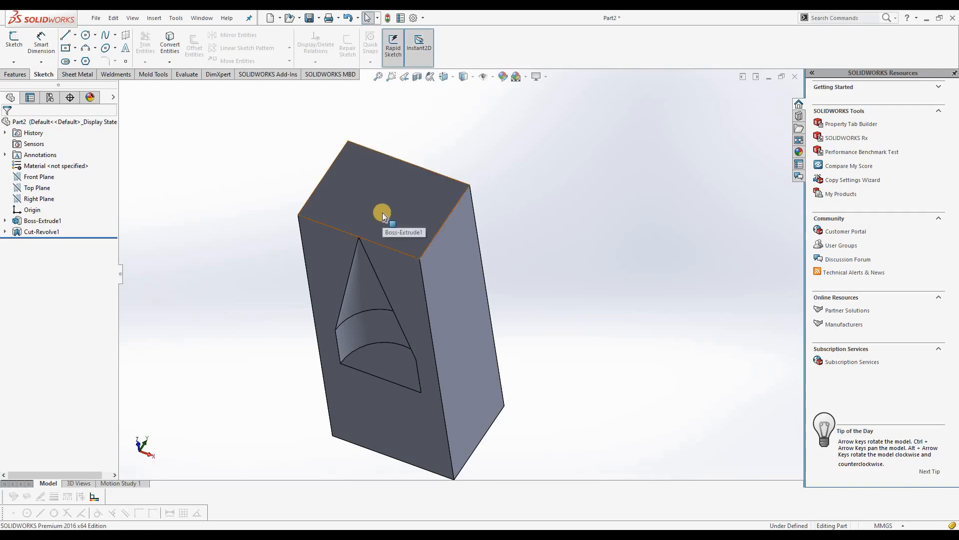
click(423, 53)
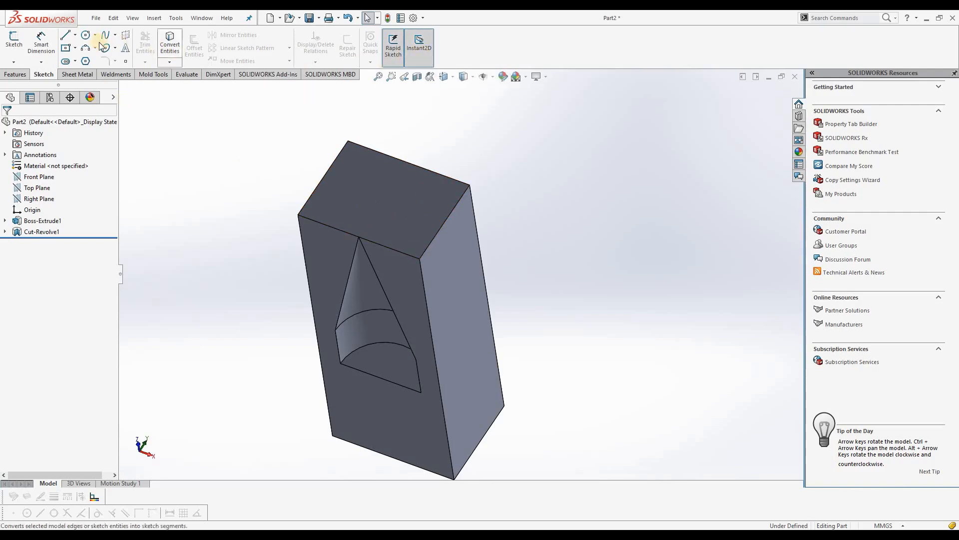
click(86, 35)
click(373, 203)
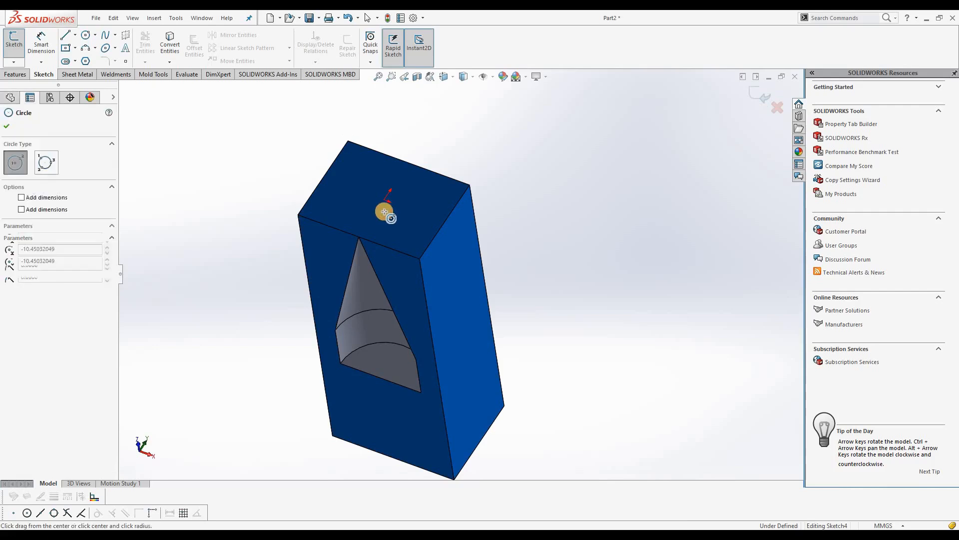
click(392, 218)
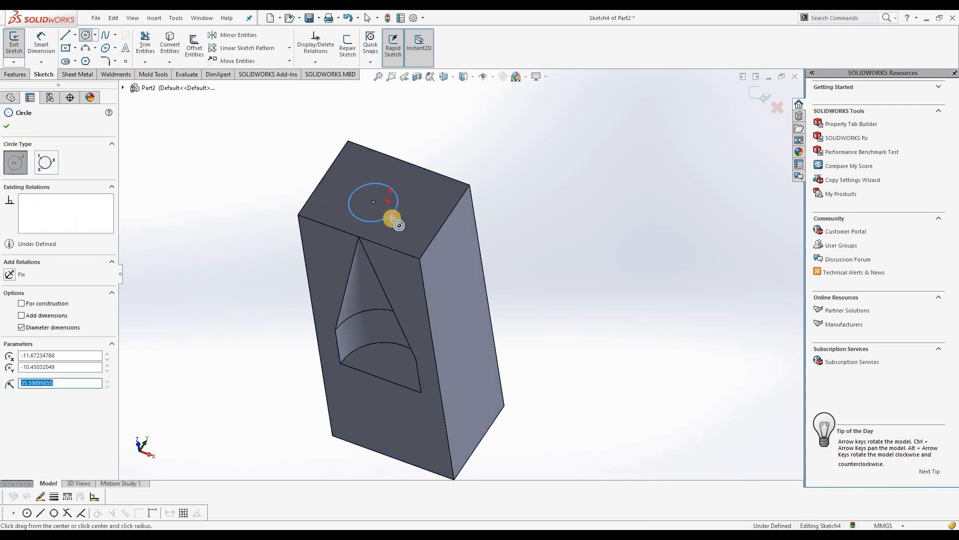
click(454, 280)
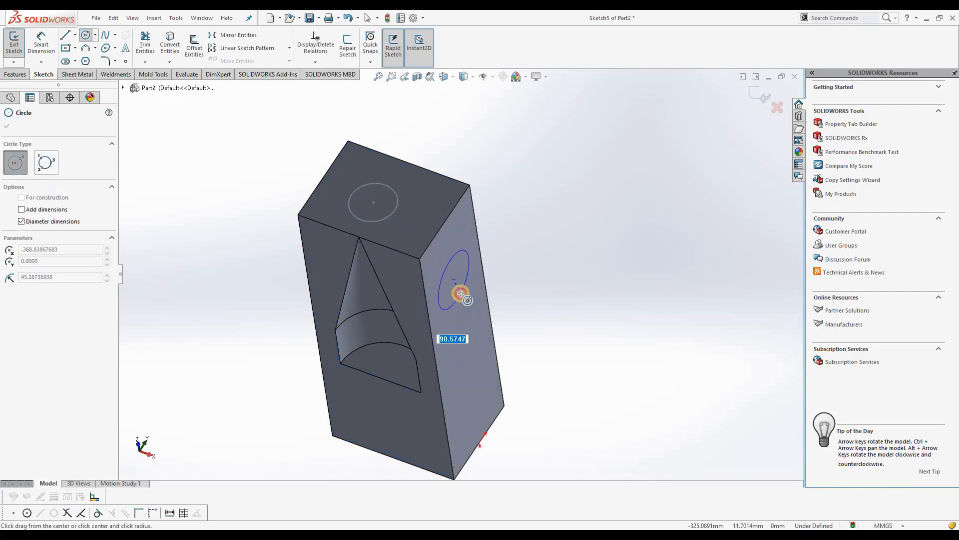
click(455, 298)
Sketch a circle of about 60 mm radius on the block's back face and one of about 32 mm radius on the other side face
middle_drag(381, 332, 386, 274)
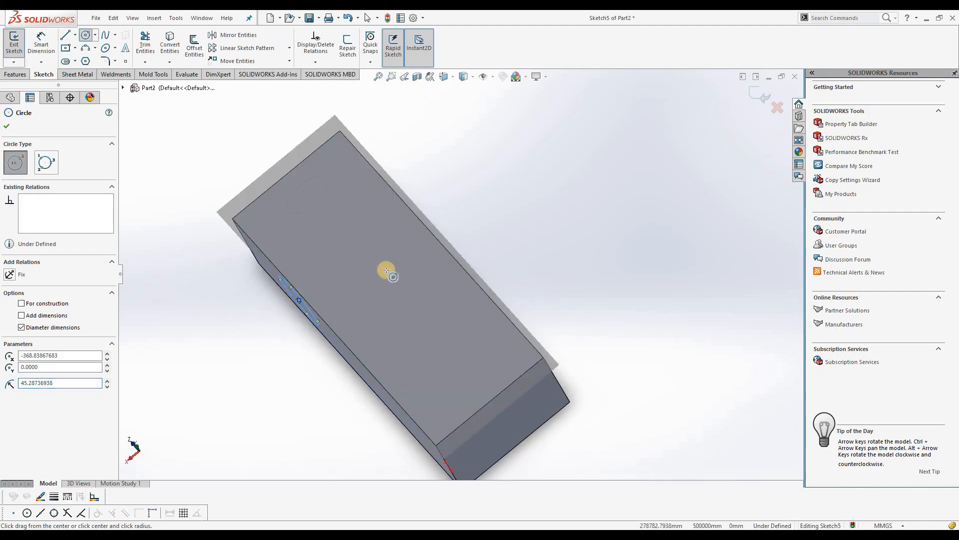
click(386, 270)
click(412, 296)
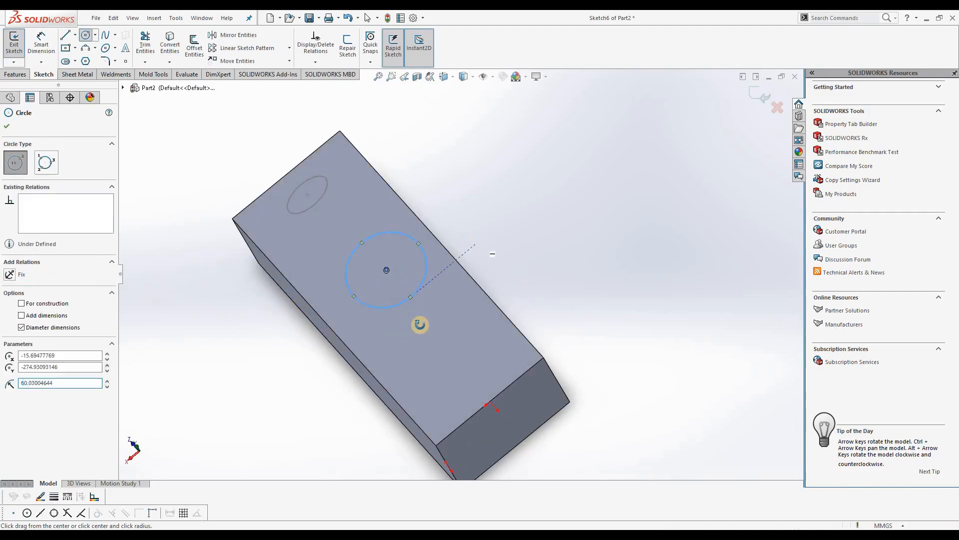
middle_drag(420, 325, 419, 285)
click(419, 286)
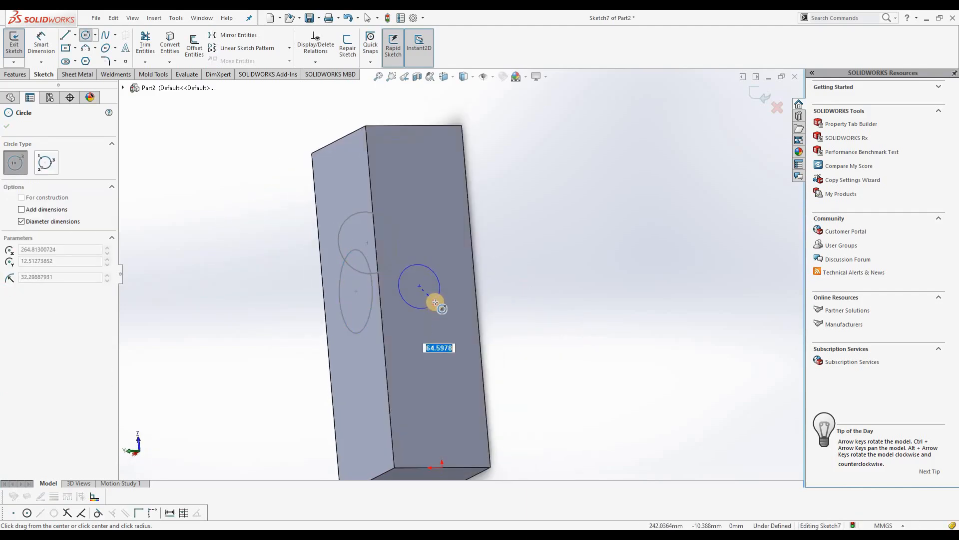
click(435, 300)
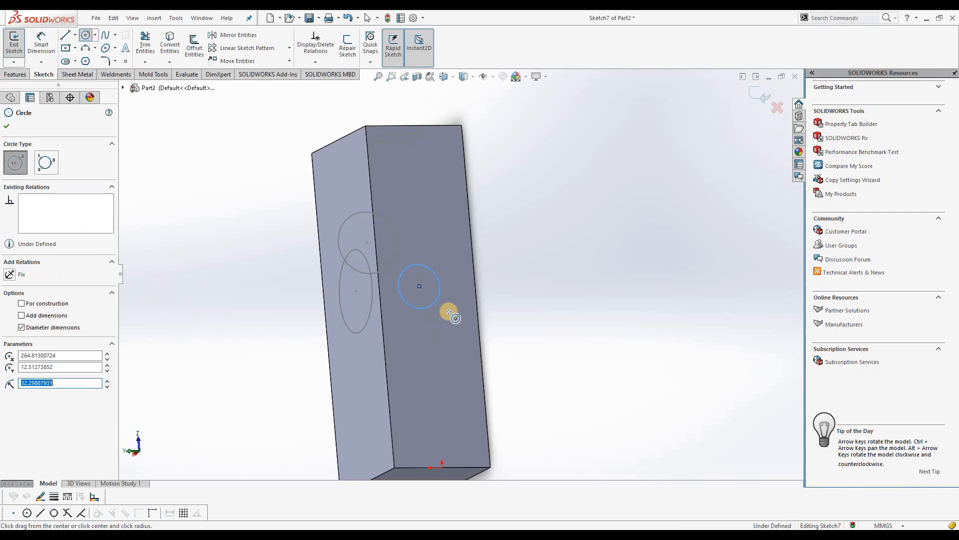
click(9, 127)
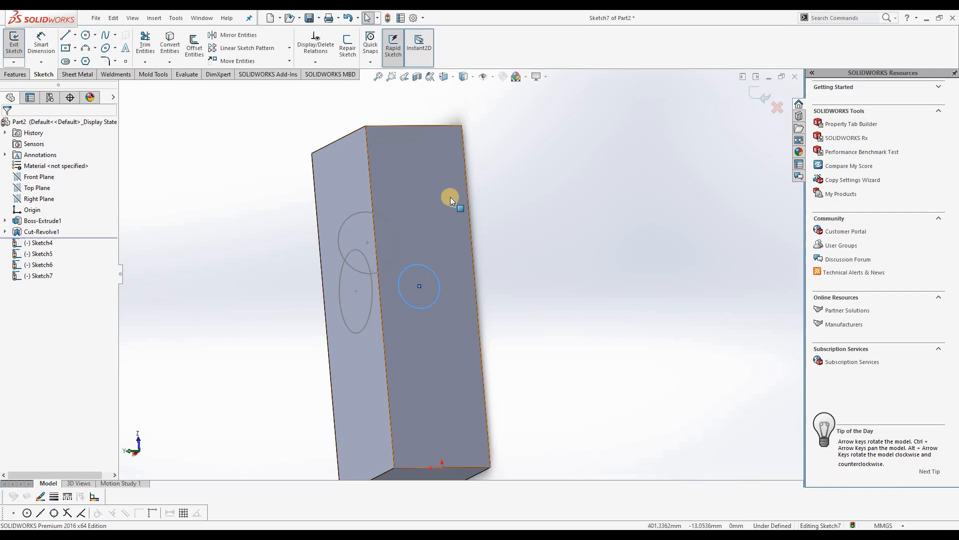
middle_drag(413, 258, 383, 320)
click(328, 280)
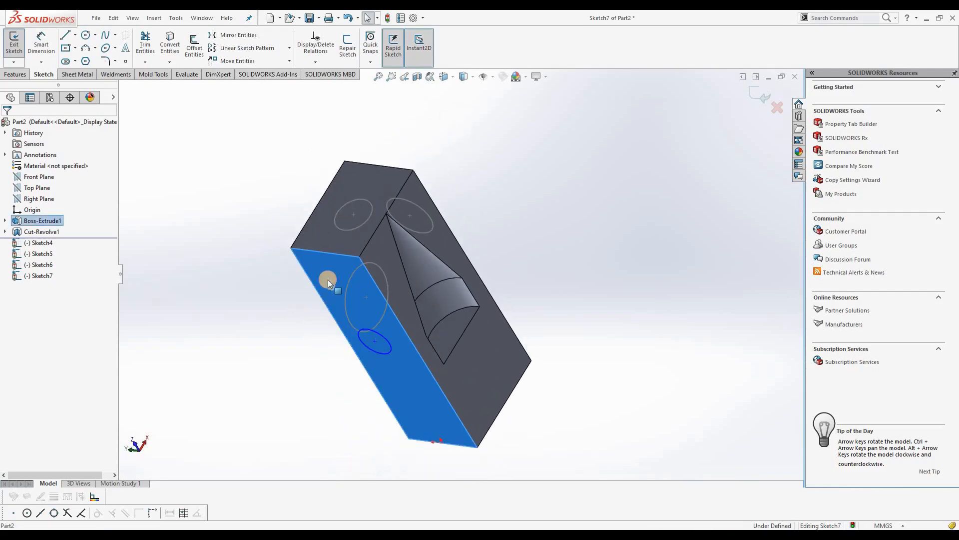
right_click(328, 266)
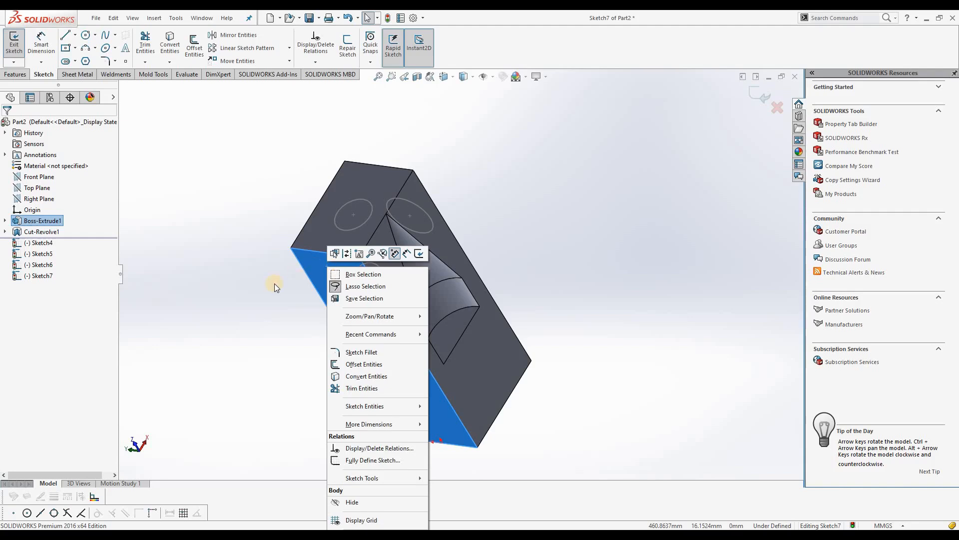
click(202, 205)
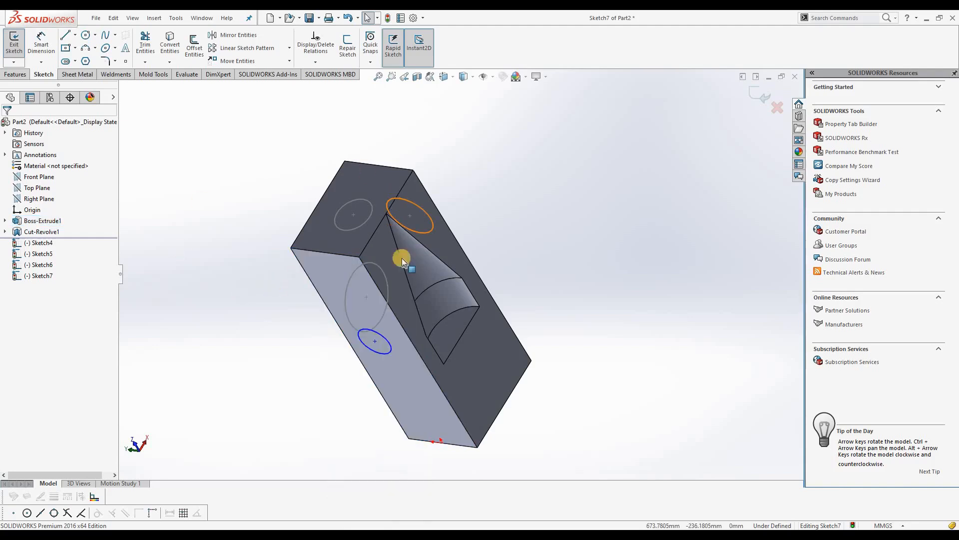
Enable Instant3D and move the top-face circle to a corner of the block's top face
click(16, 74)
click(464, 55)
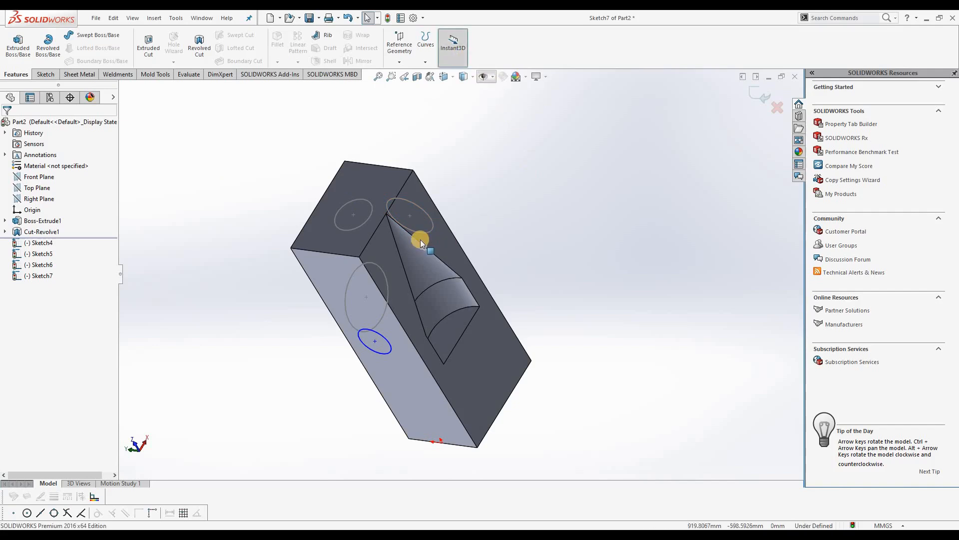
click(370, 218)
drag(355, 213, 337, 173)
middle_drag(408, 226, 355, 173)
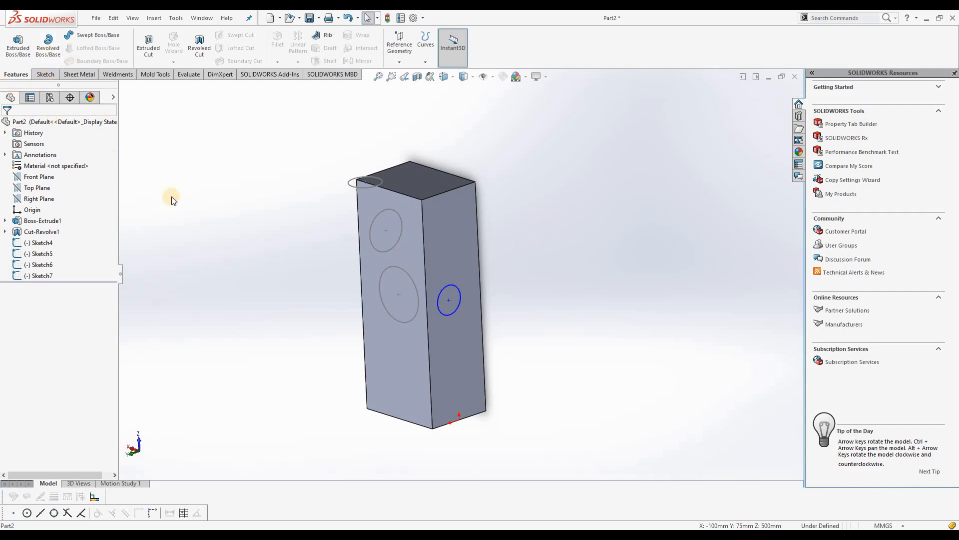
click(48, 46)
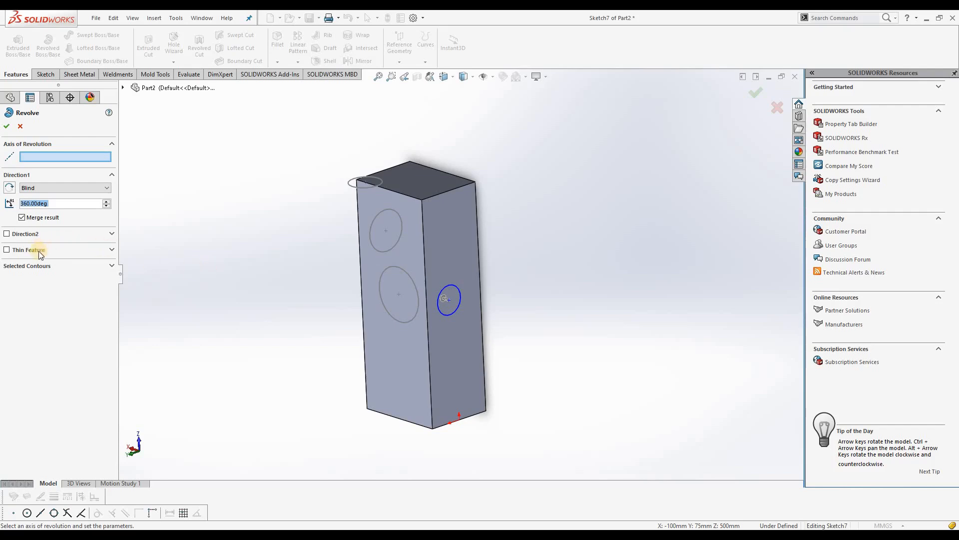
click(6, 126)
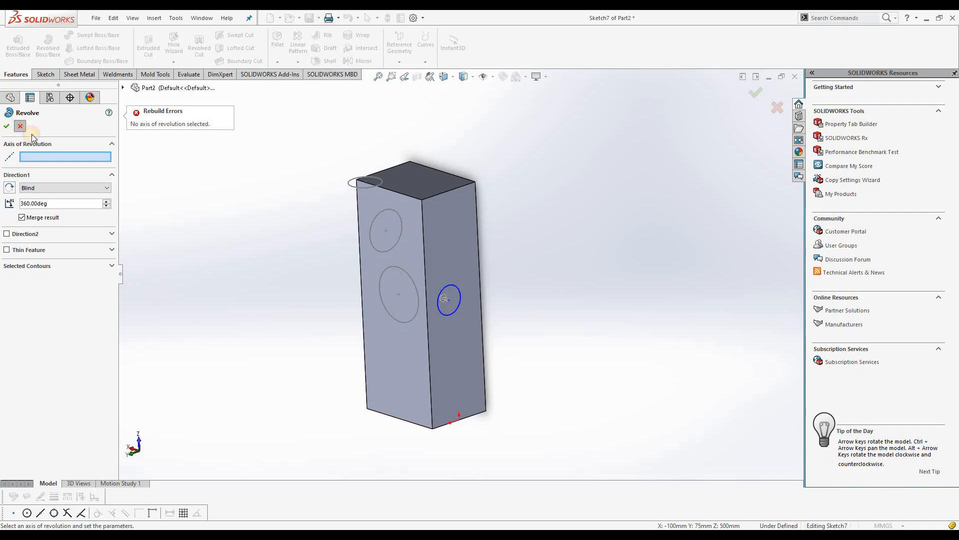
click(20, 126)
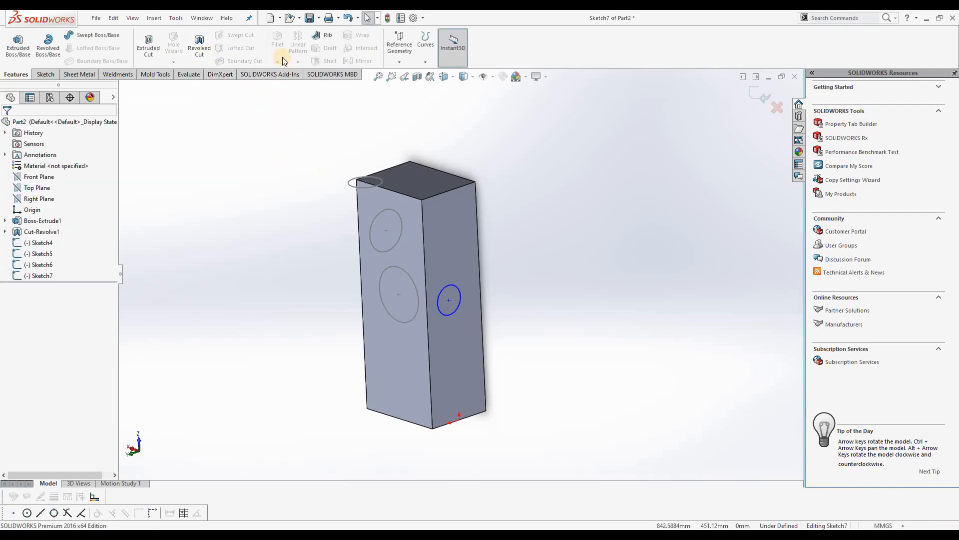
Exit the open sketch containing the circle on the side face
click(756, 97)
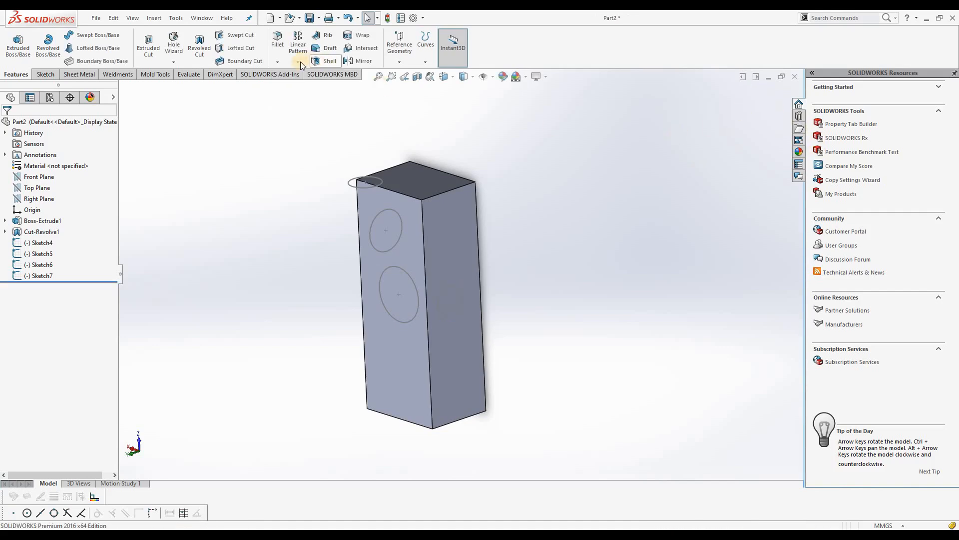
click(277, 61)
click(290, 75)
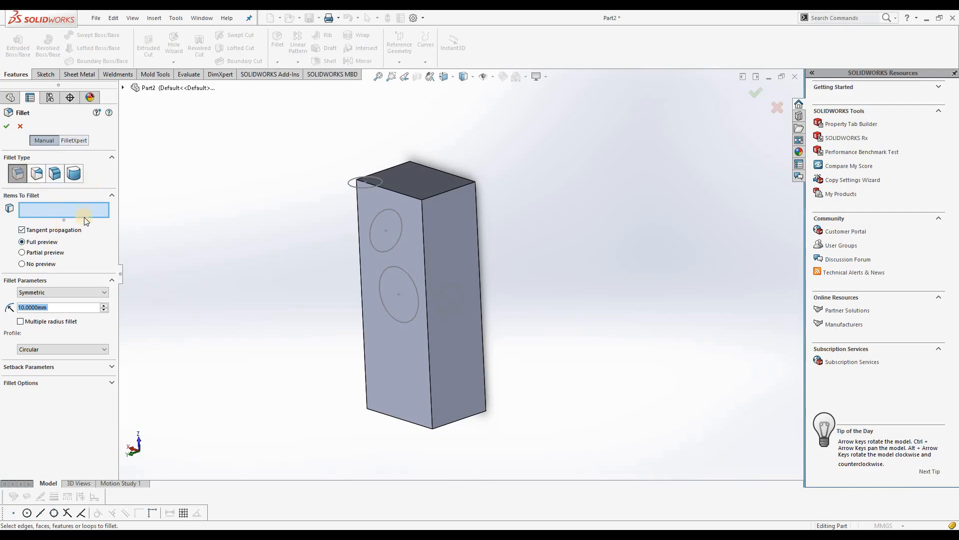
click(6, 127)
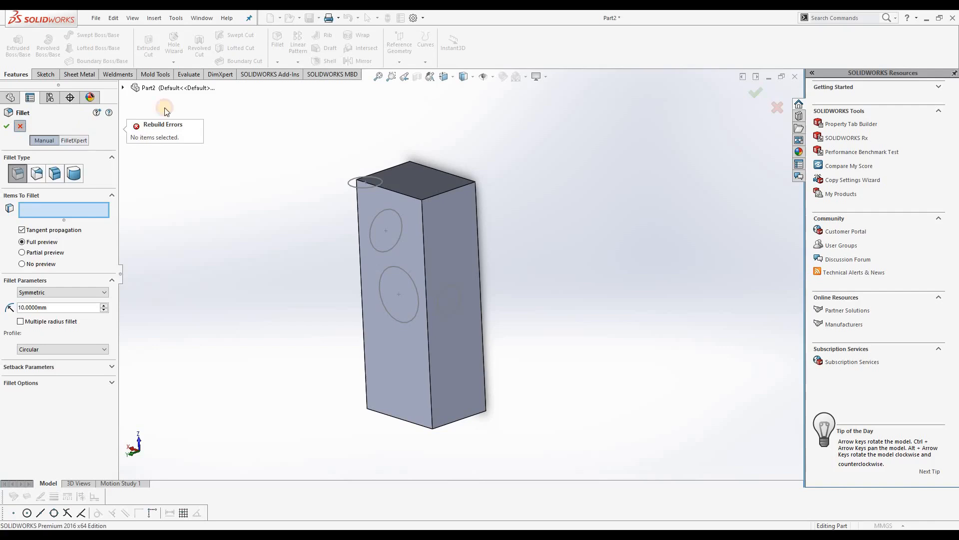
key(Escape)
click(278, 61)
click(295, 86)
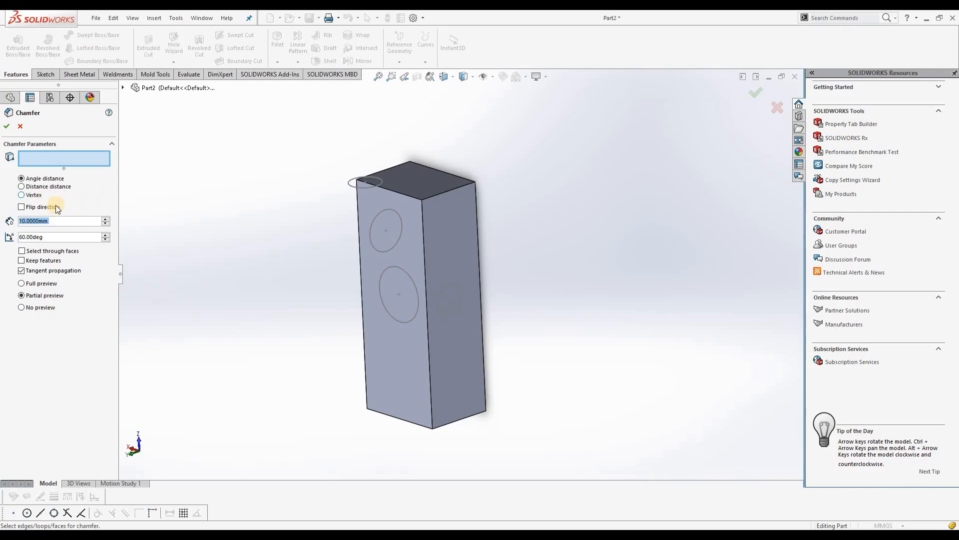
click(6, 127)
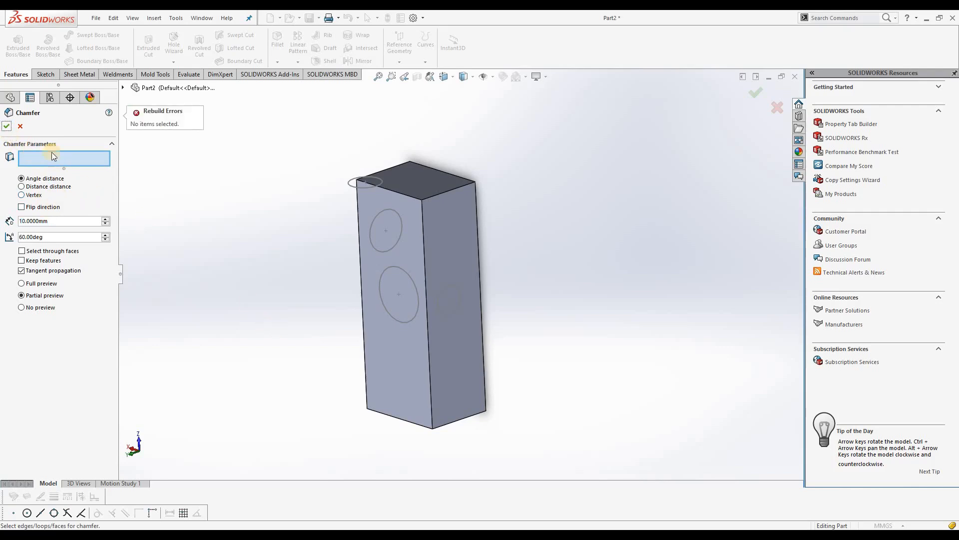
click(20, 127)
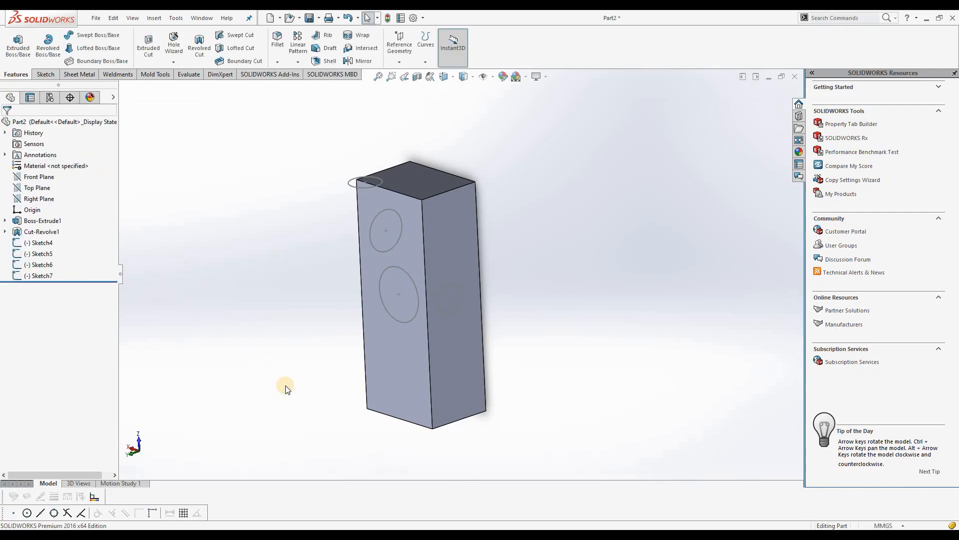